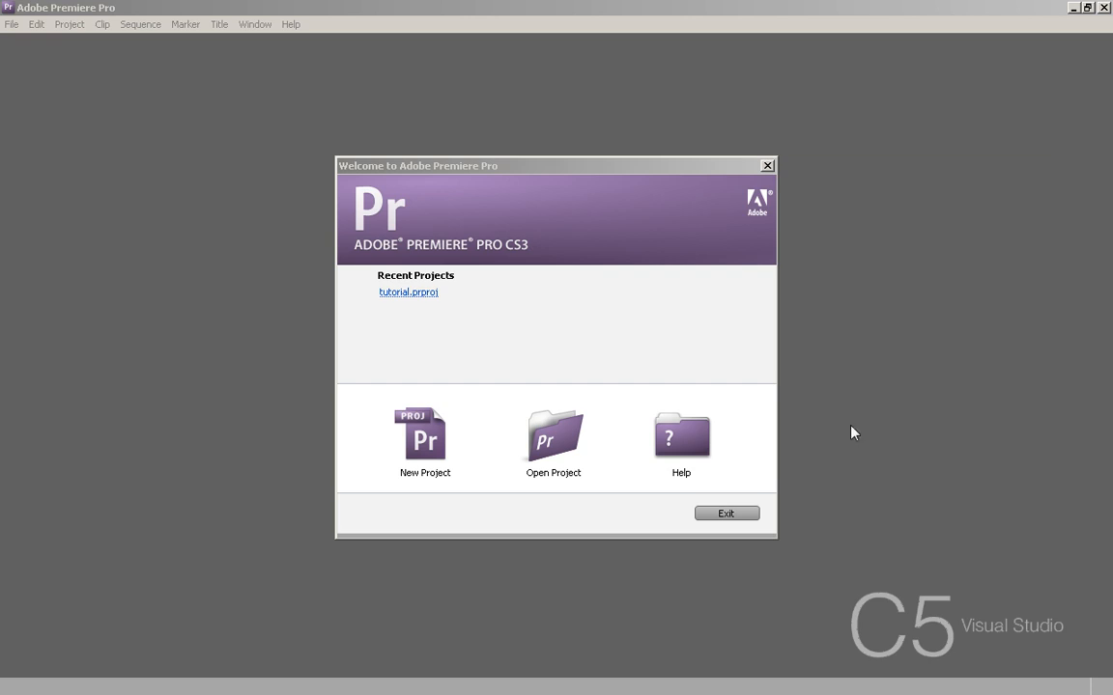
# - Create a new project named tutorial2 with the DV - NTSC Widescreen 48kHz preset, keeping the default location
pyautogui.click(431, 458)
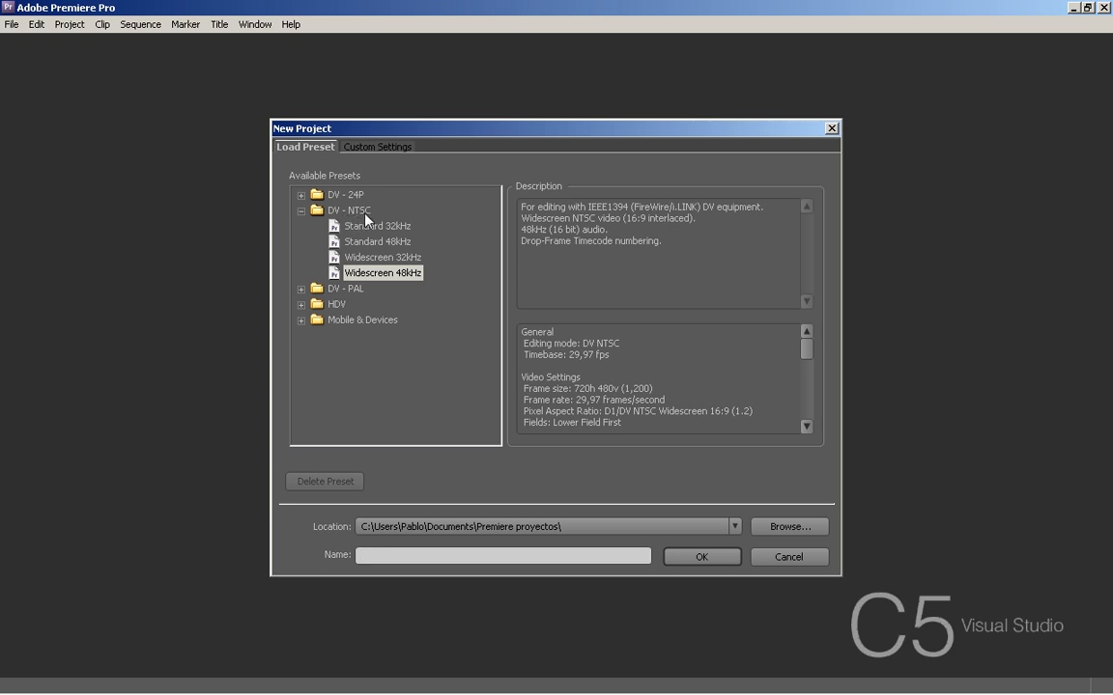
pyautogui.click(368, 275)
pyautogui.click(790, 526)
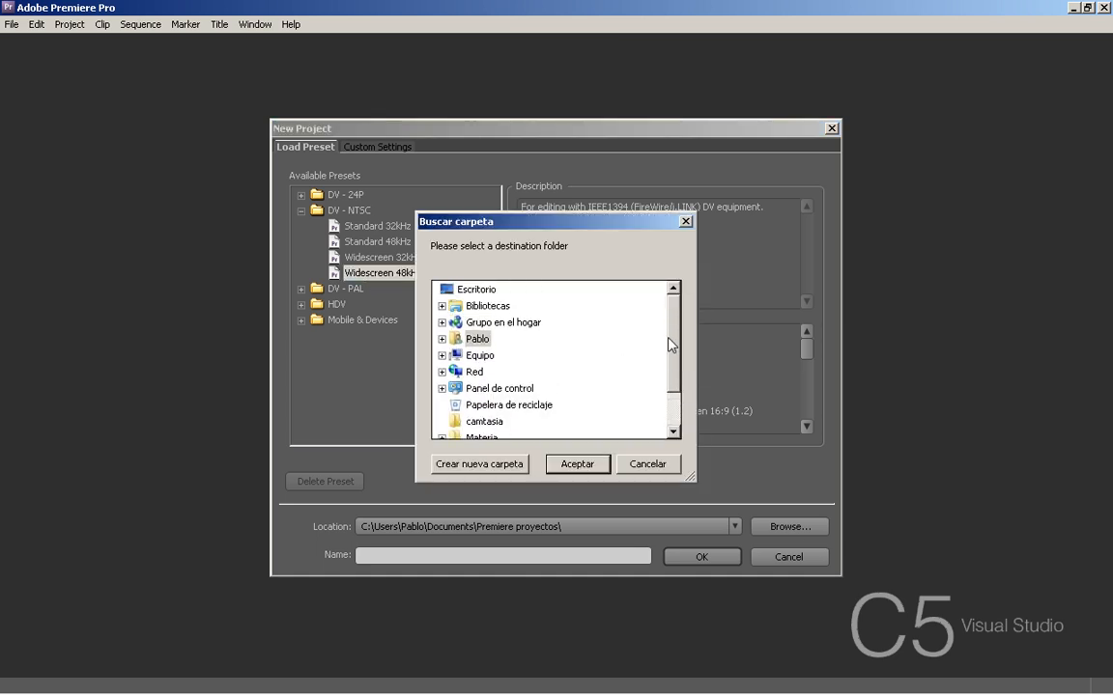
pyautogui.click(478, 312)
pyautogui.click(647, 464)
pyautogui.click(425, 557)
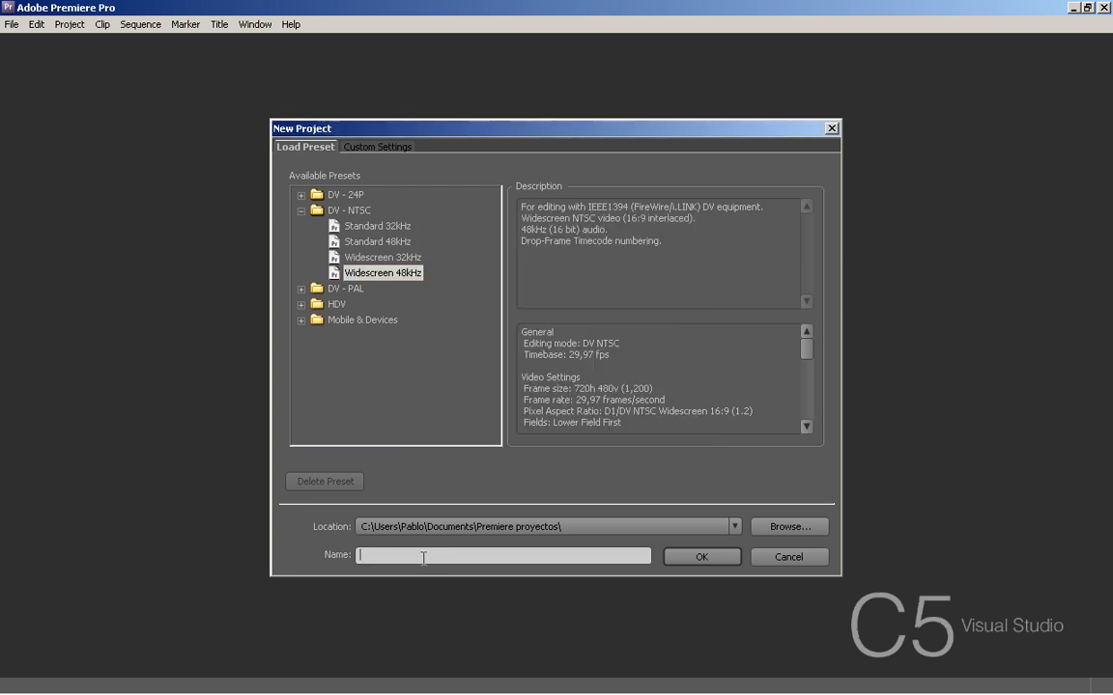
pyautogui.write('tutorial')
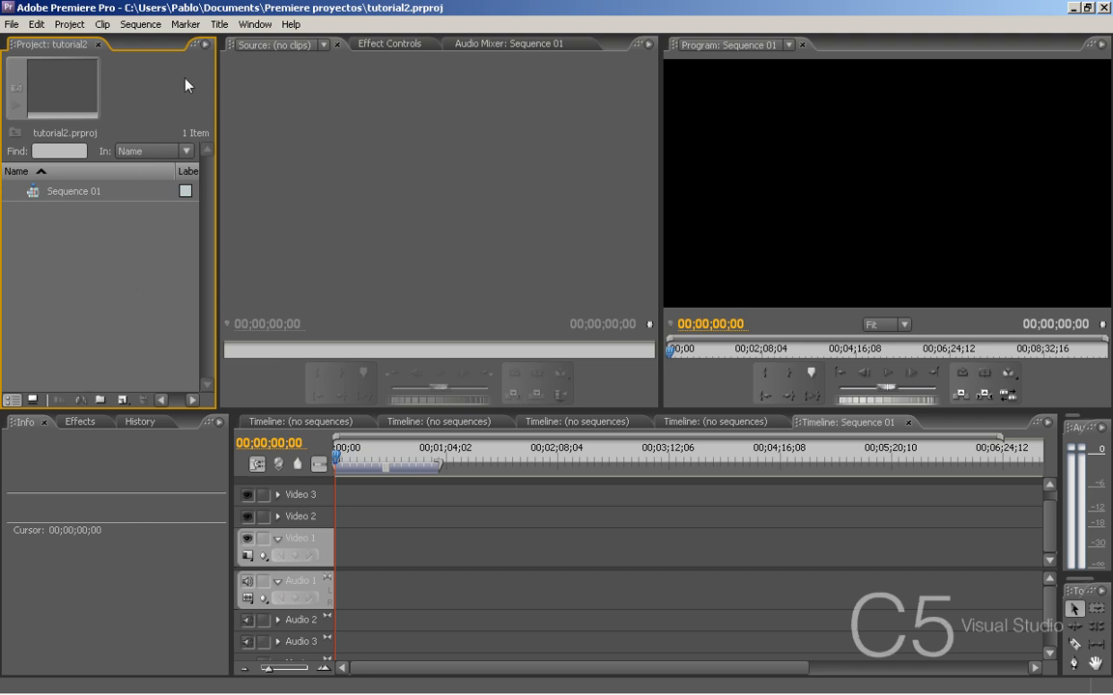
# - Import all the files in the PAISAJES folder: images paisaje 1 to paisaje 5 and the song cold play - green eyes
pyautogui.rightClick(54, 234)
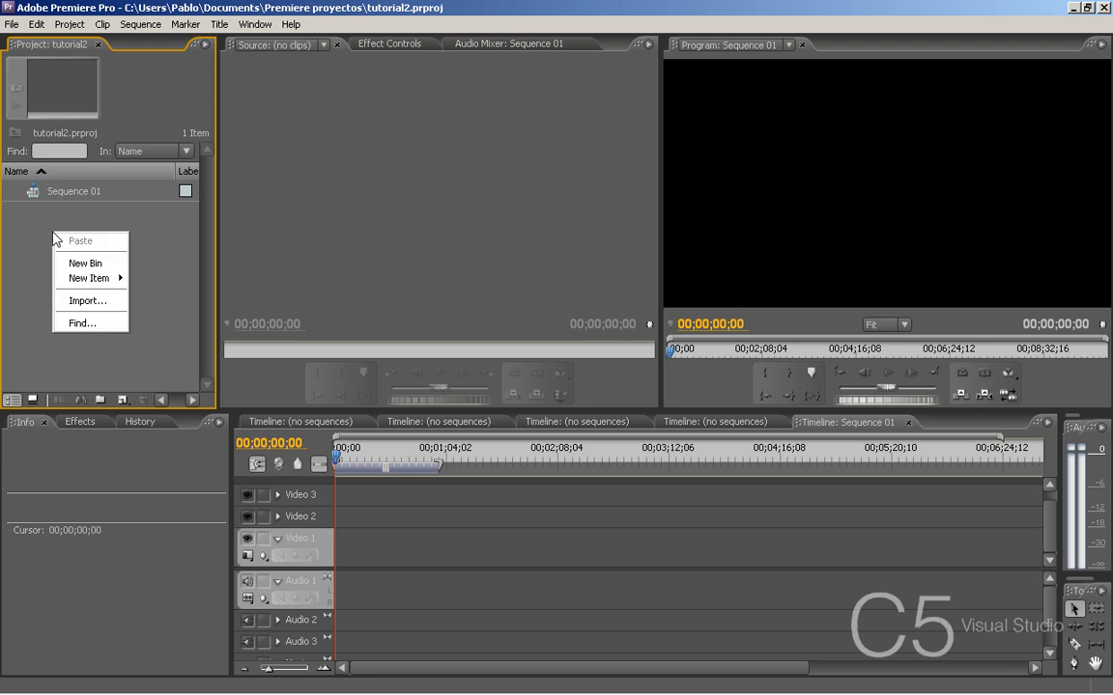
pyautogui.click(96, 302)
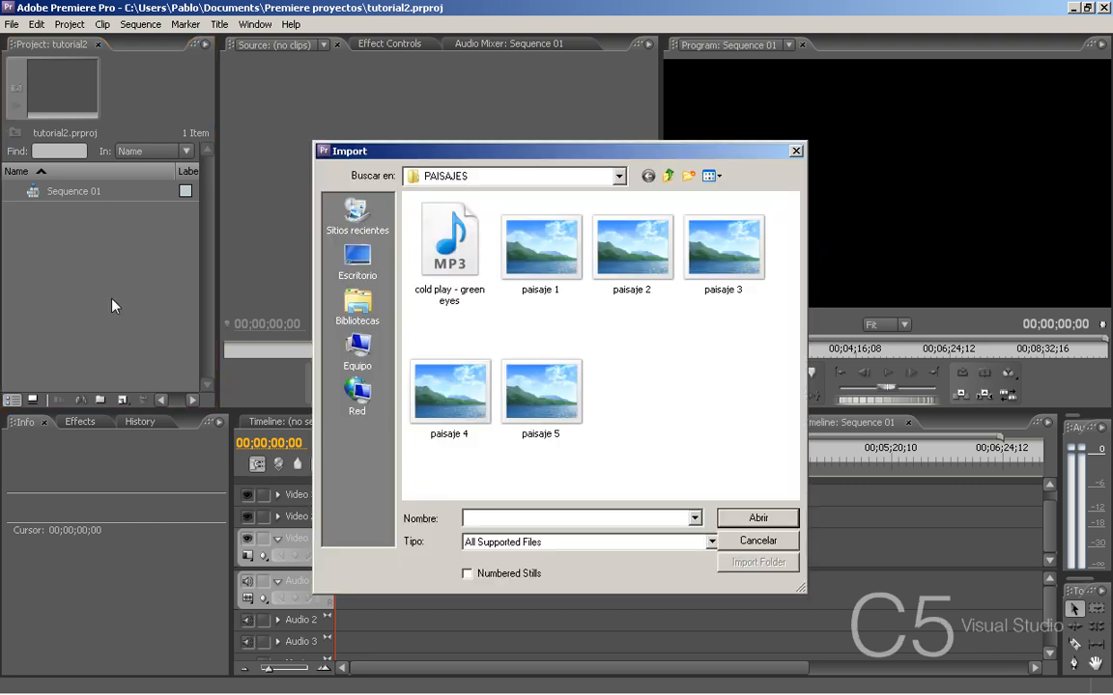
pyautogui.click(540, 256)
pyautogui.click(720, 246)
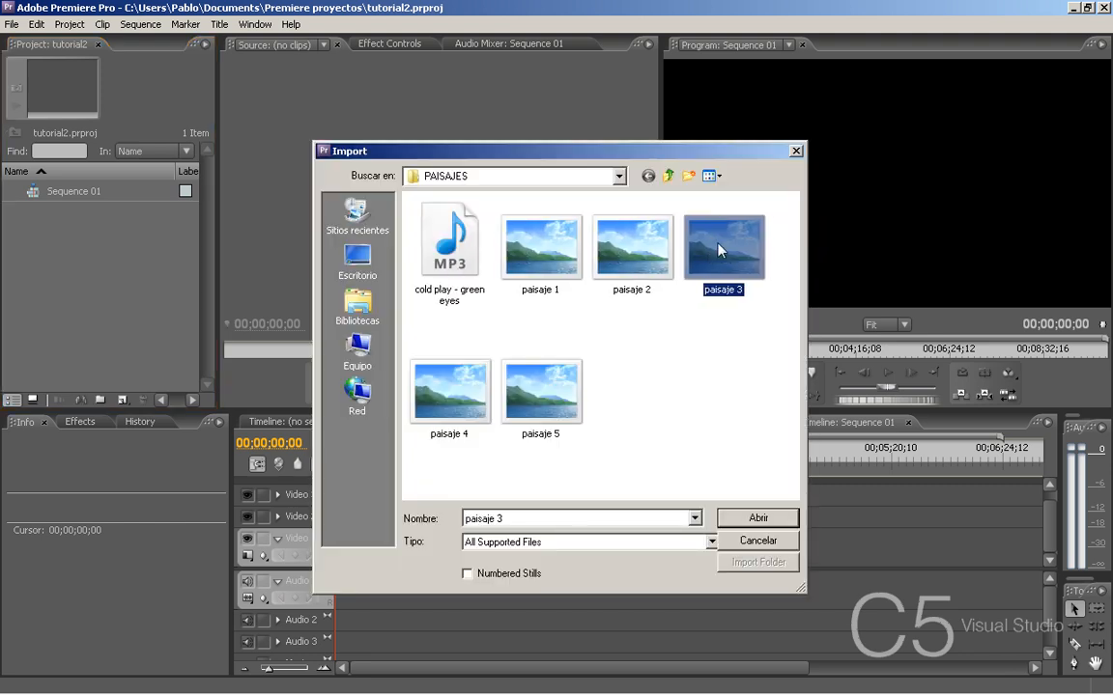
pyautogui.click(452, 246)
pyautogui.click(425, 377)
pyautogui.click(514, 365)
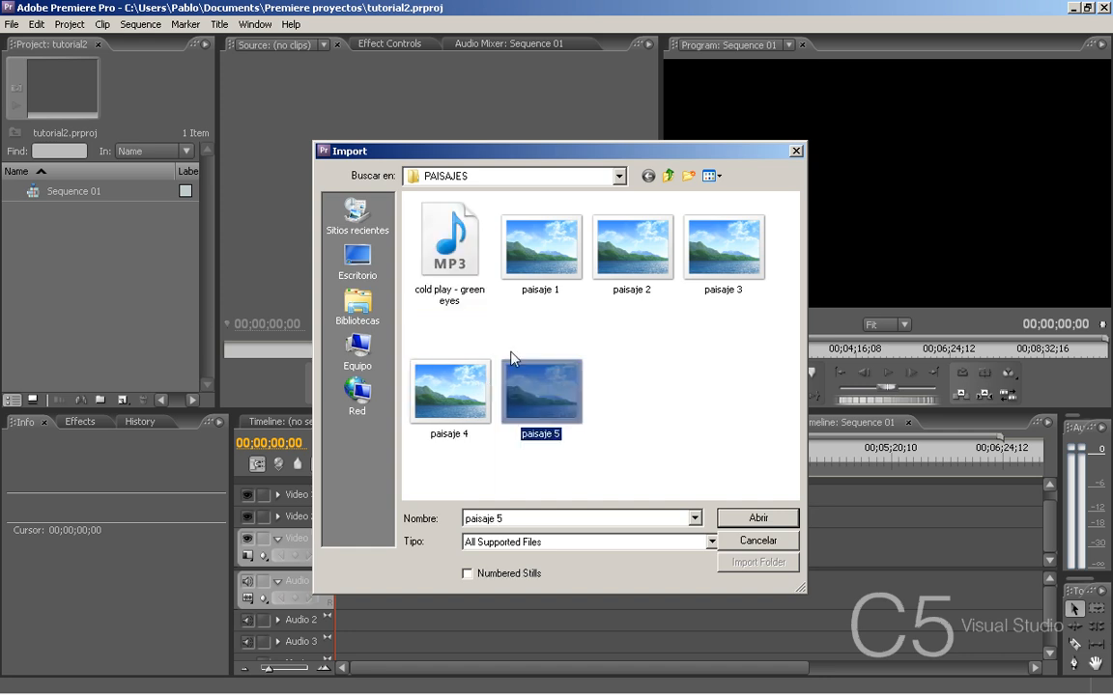
pyautogui.moveTo(778, 465); pyautogui.dragTo(406, 207)
pyautogui.click(780, 526)
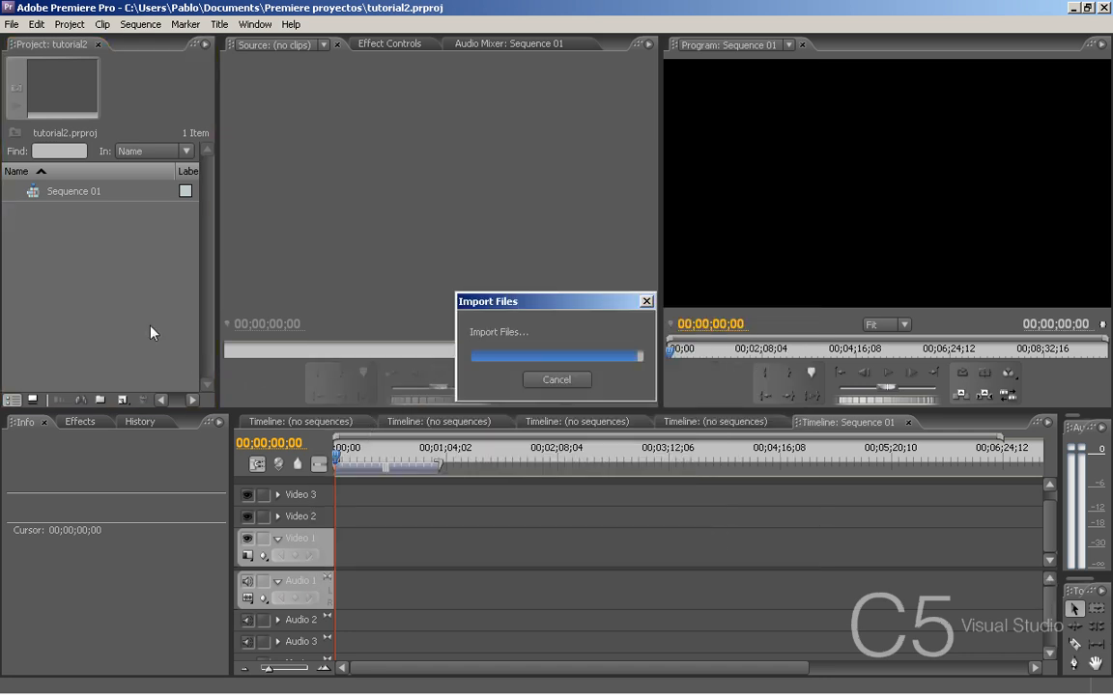
# - Examine the preview, duration and size details of the imported paisaje images, focusing on paisaje 1.jpg
pyautogui.click(35, 234)
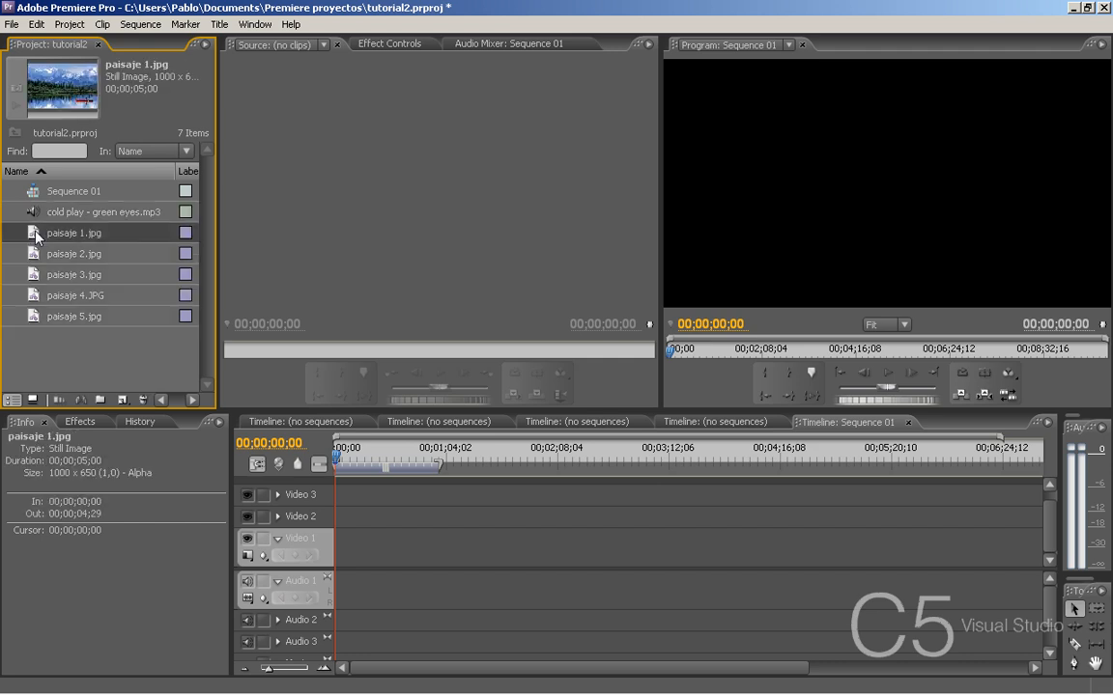
pyautogui.press('Down')
pyautogui.press('Down')
pyautogui.press('Down')
pyautogui.press('Down')
pyautogui.click(37, 236)
pyautogui.click(19, 422)
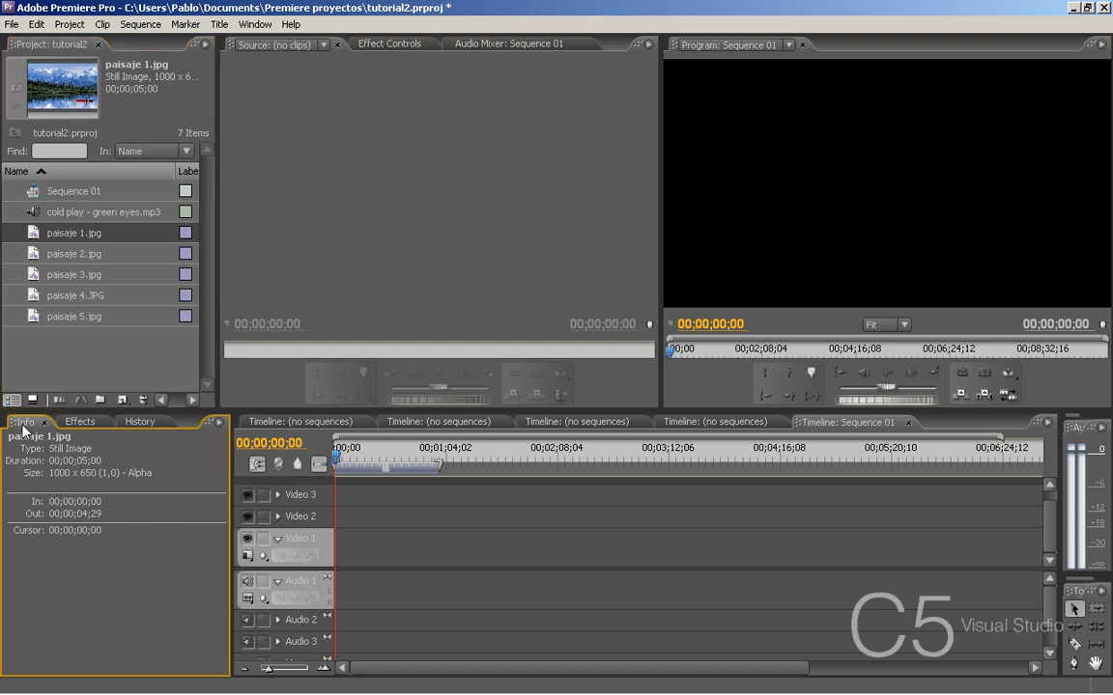
pyautogui.click(35, 235)
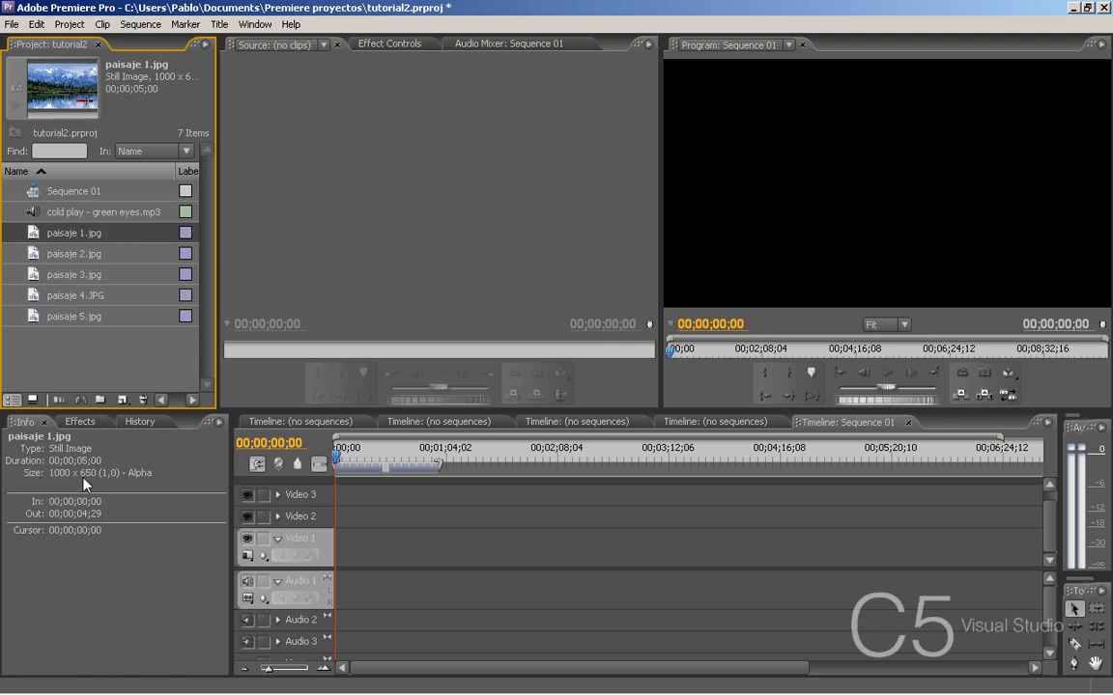
pyautogui.click(62, 257)
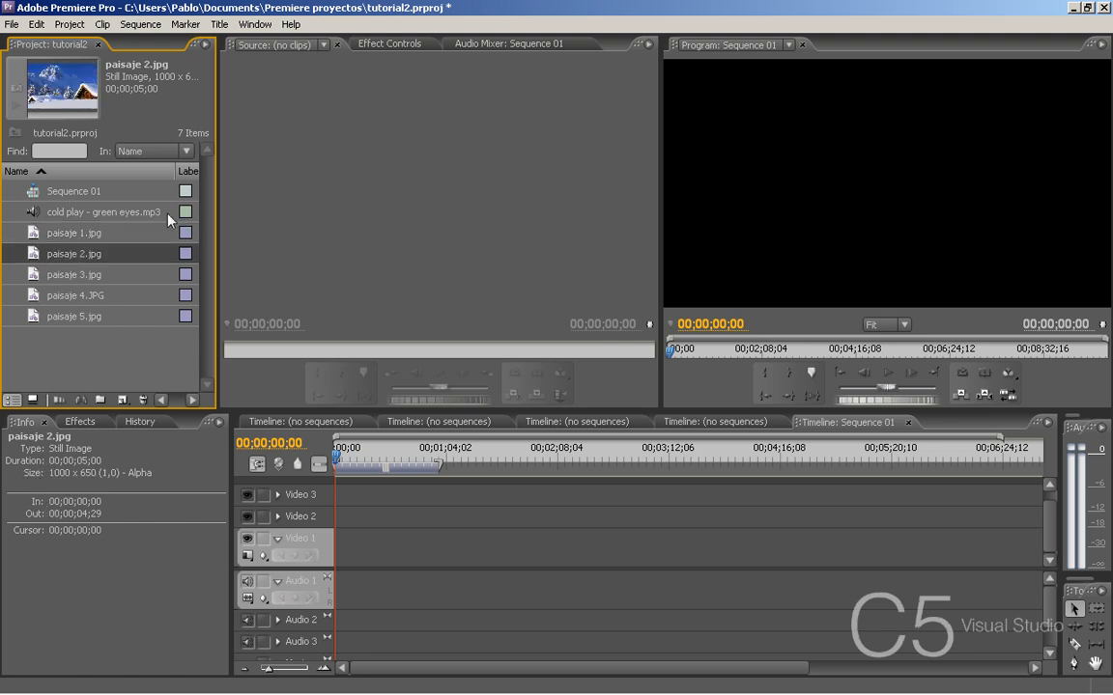
# - Preview paisaje 1.jpg in the Source monitor and play the first seconds of cold play - green eyes.mp3
pyautogui.doubleClick(32, 234)
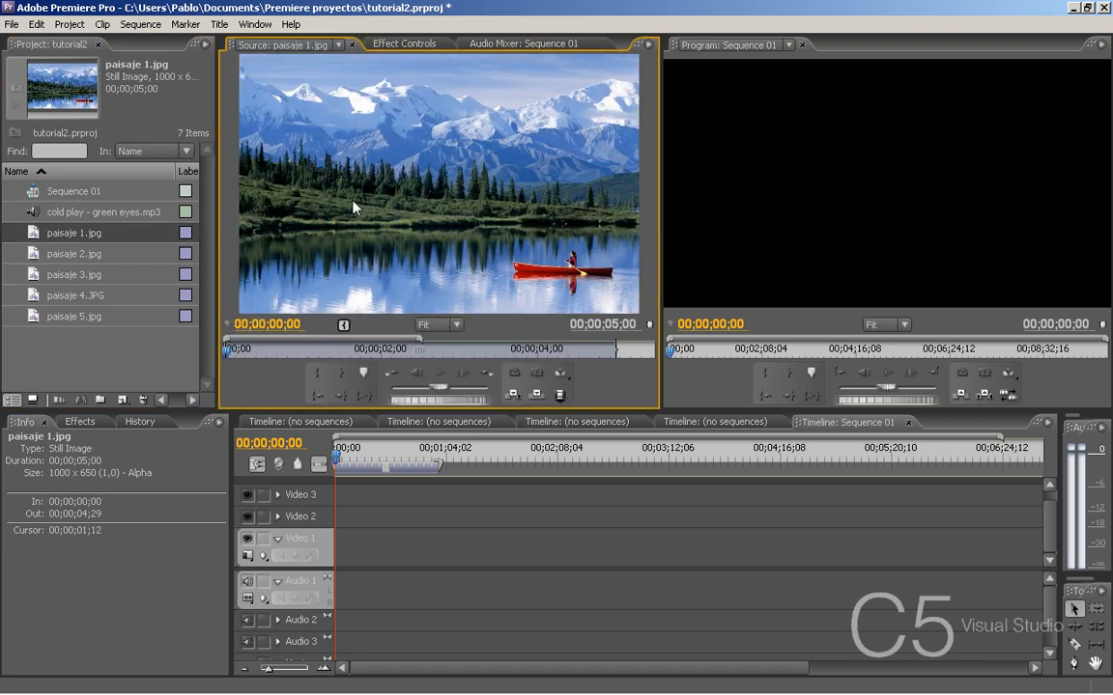
pyautogui.doubleClick(35, 219)
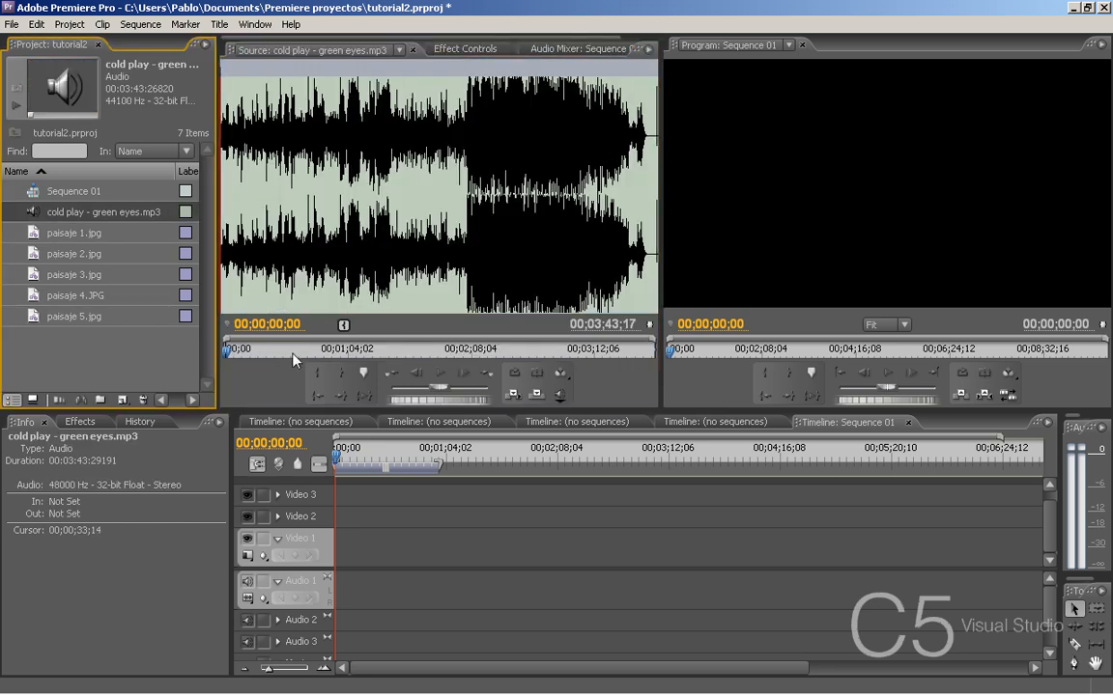
pyautogui.click(437, 377)
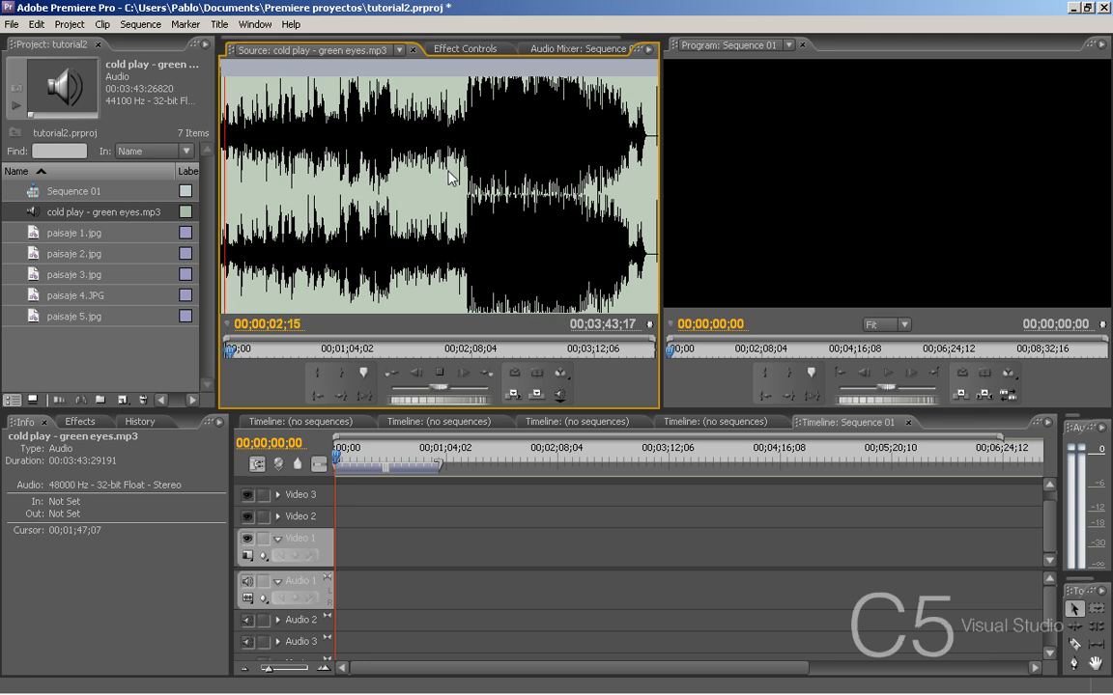
pyautogui.click(440, 374)
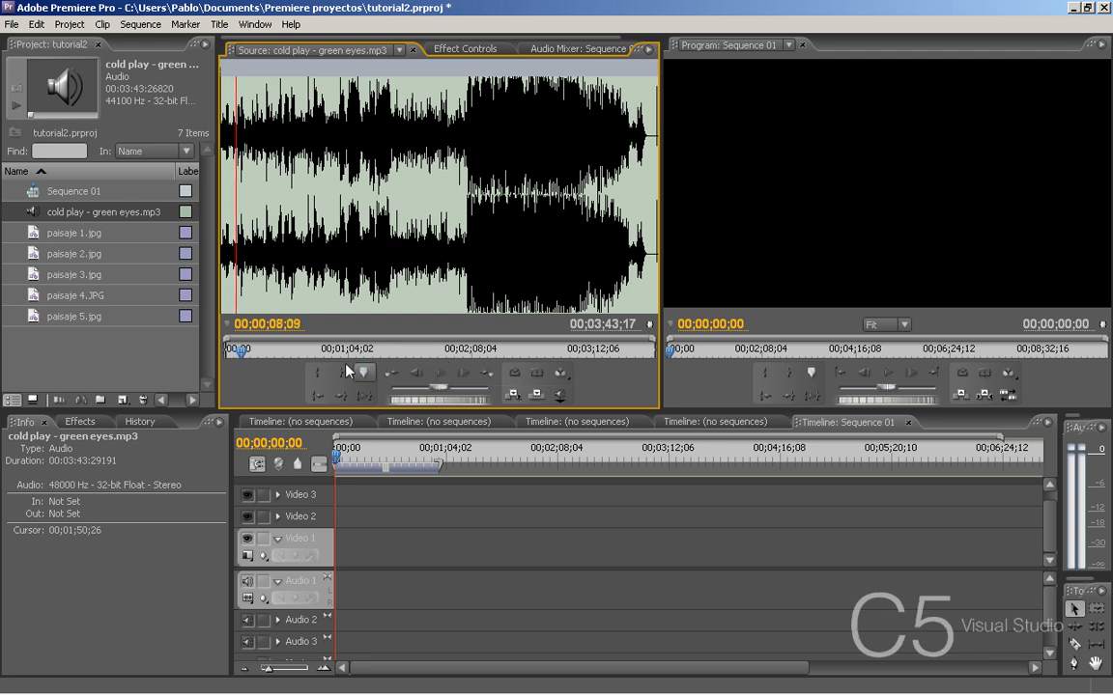
# - Load paisaje 1.jpg in the Source monitor and set its In point at 00;00;00;13
pyautogui.doubleClick(39, 232)
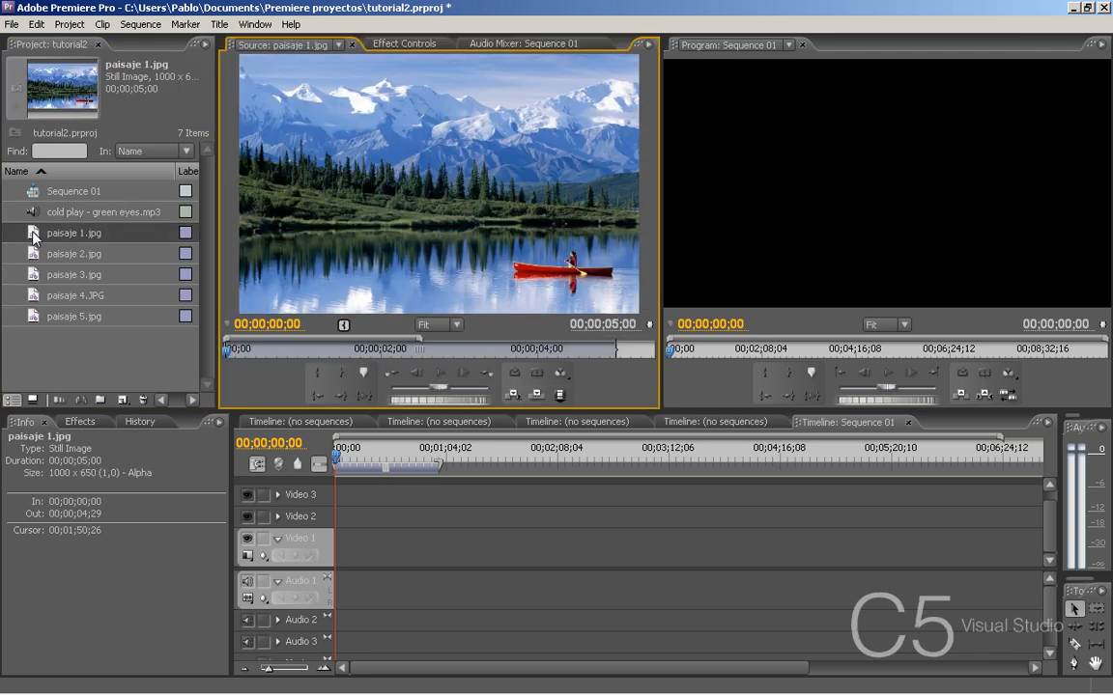
pyautogui.moveTo(288, 353)
pyautogui.mouseDown()
pyautogui.moveTo(564, 351)
pyautogui.moveTo(296, 353)
pyautogui.mouseUp()
pyautogui.click(222, 359)
pyautogui.click(258, 353)
pyautogui.click(321, 375)
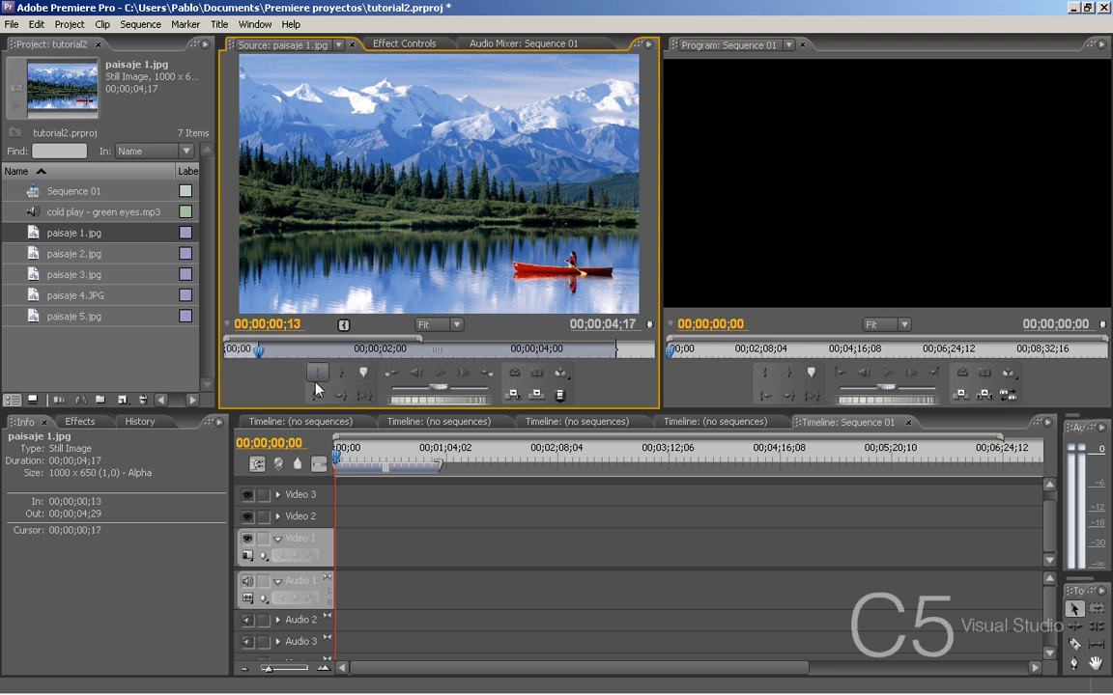
# - Set the Out point of paisaje 1.jpg to 00;00;04;28 and its In point to 00;00;00;00
pyautogui.moveTo(261, 356); pyautogui.dragTo(611, 355)
pyautogui.click(392, 370)
pyautogui.moveTo(270, 353); pyautogui.dragTo(226, 358)
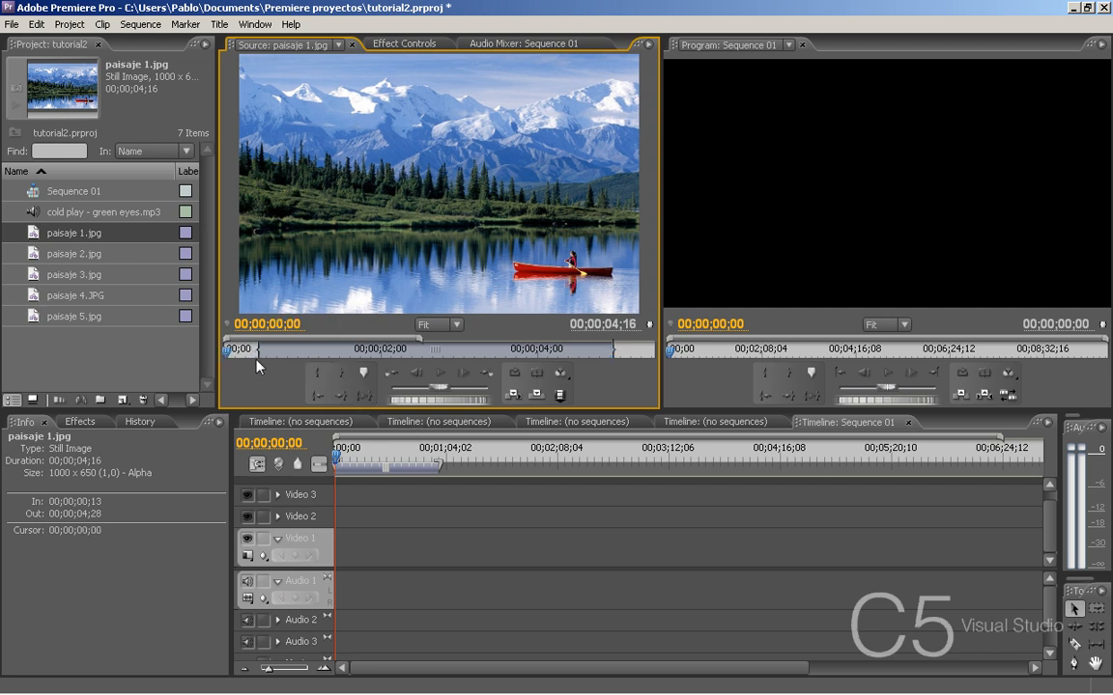
pyautogui.click(387, 383)
# - Place the trimmed paisaje 1.jpg at the start of the Video 1 track in Sequence 01
pyautogui.moveTo(367, 494); pyautogui.dragTo(340, 555)
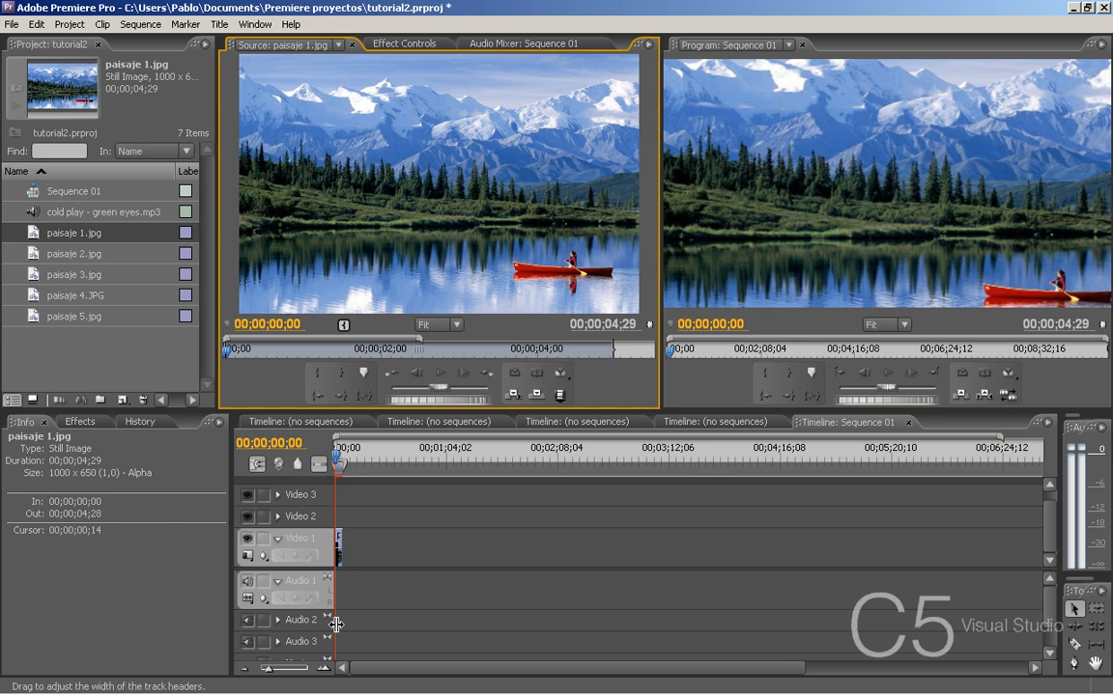
pyautogui.click(323, 668)
pyautogui.click(323, 667)
pyautogui.click(323, 667)
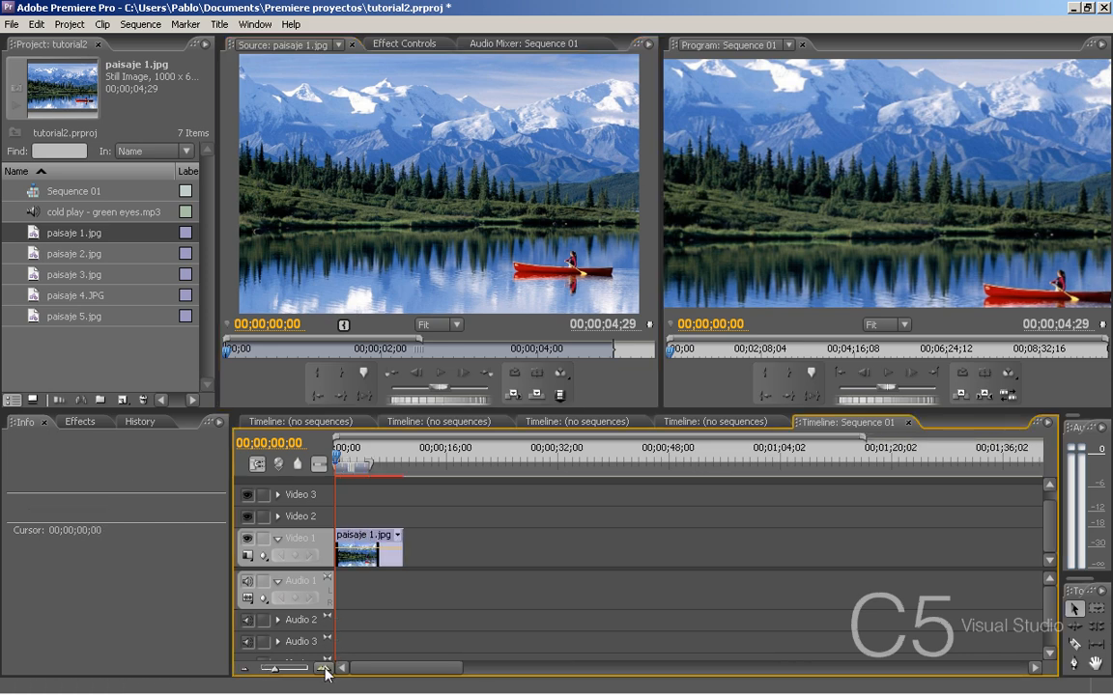
pyautogui.click(323, 668)
pyautogui.click(323, 667)
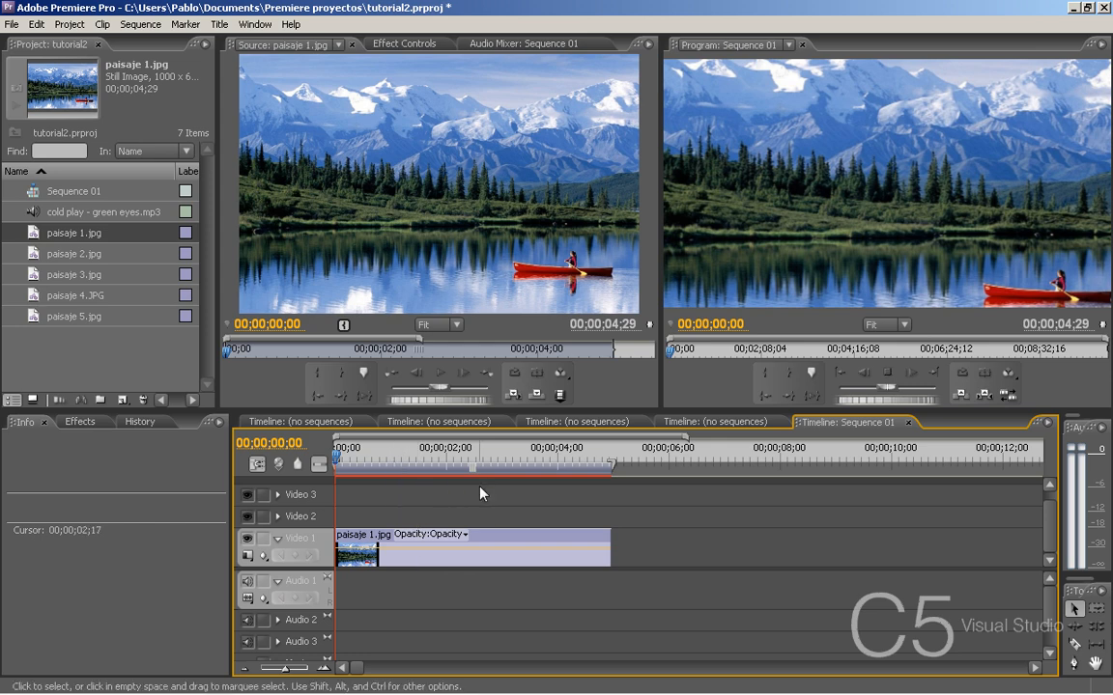
# - Play the sequence to preview the placed image, ending with the playhead at 00;00;01;01
pyautogui.press('space')
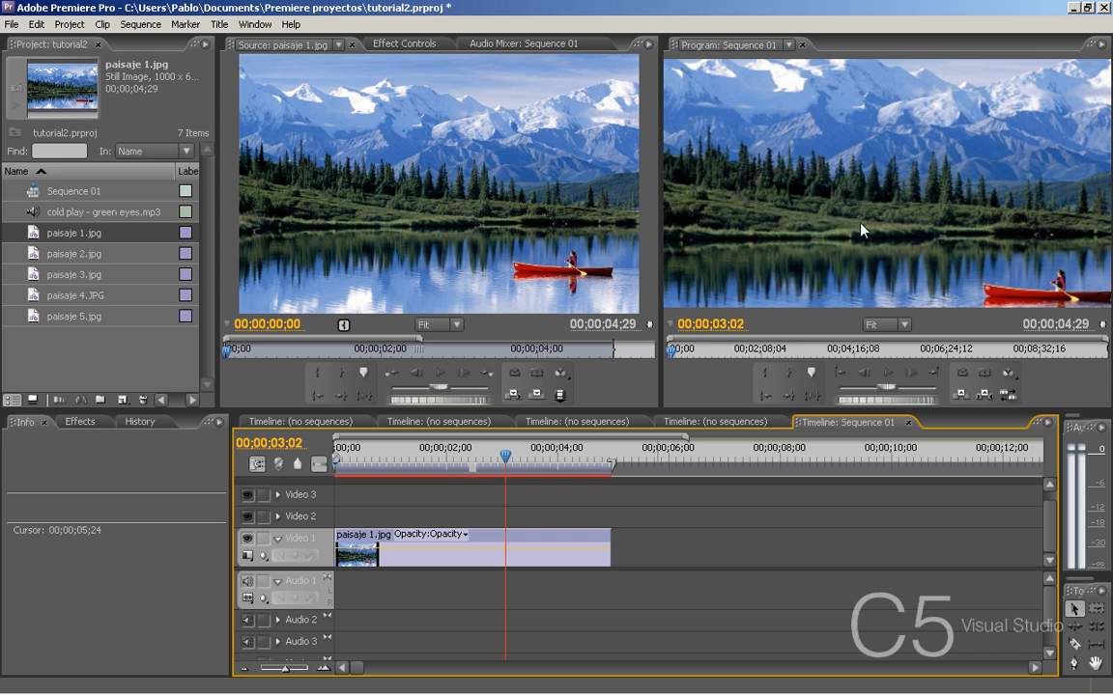
pyautogui.click(386, 184)
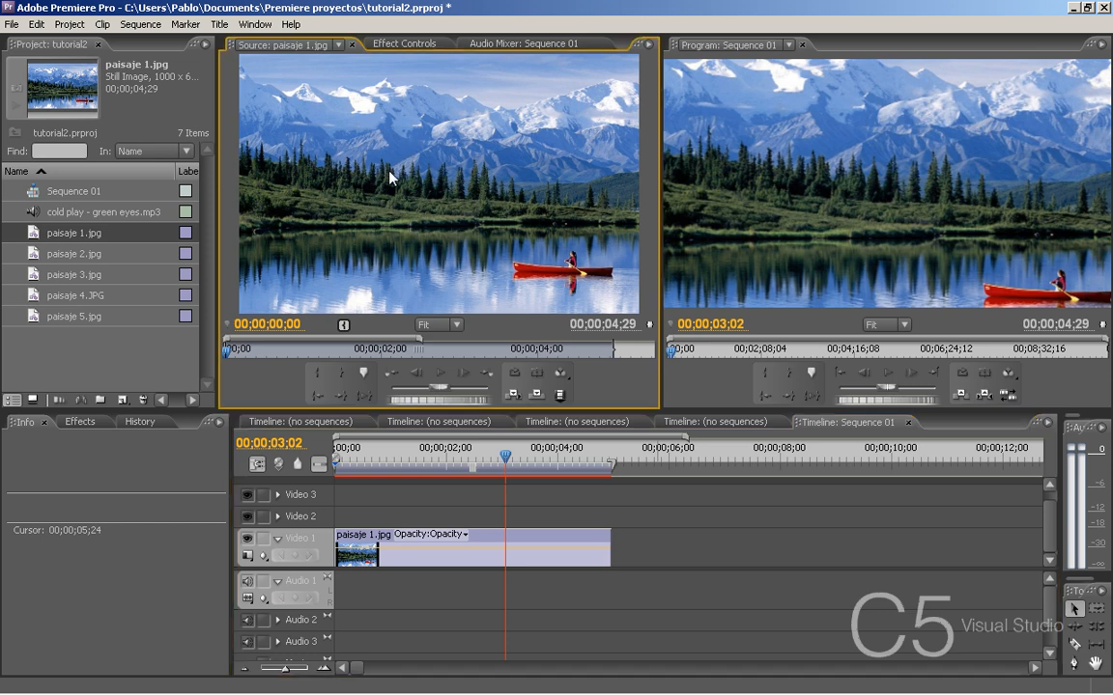
pyautogui.click(393, 456)
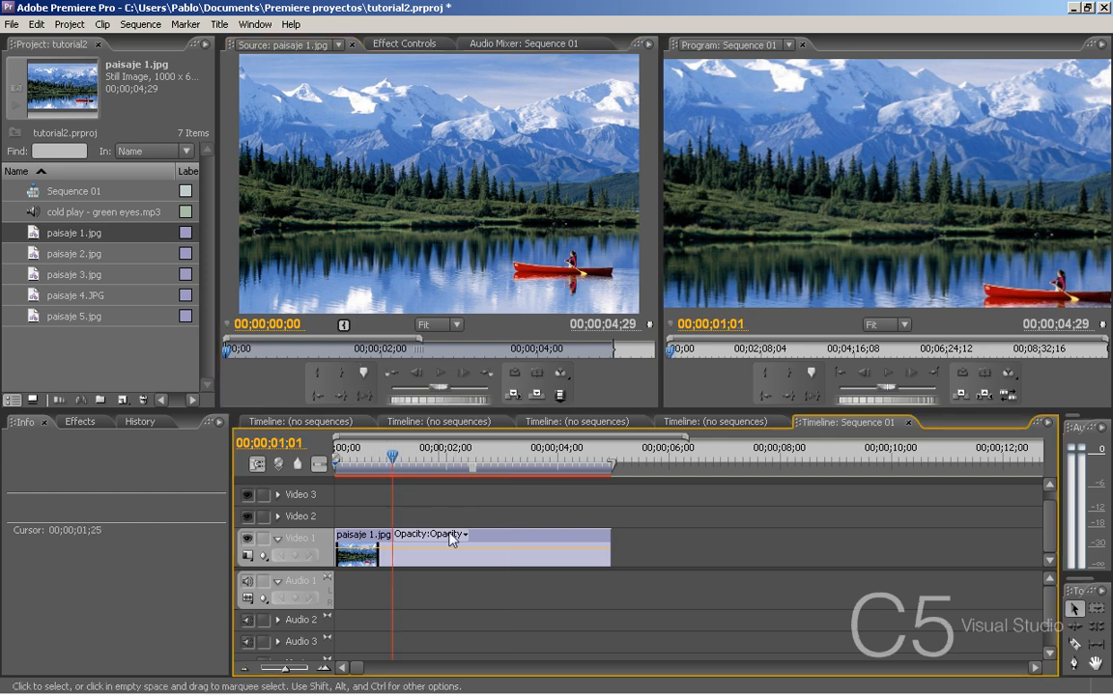
# - Compare the framing of the paisaje 1.jpg clip in the Program monitor with the original in the Source monitor
pyautogui.click(499, 540)
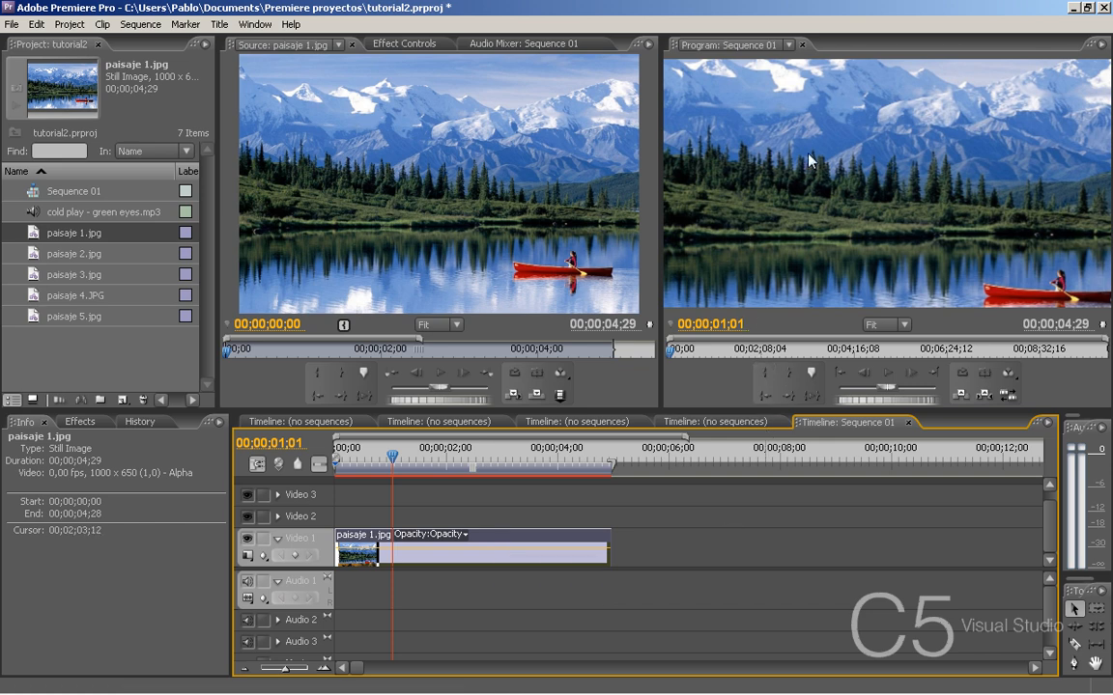
pyautogui.click(882, 178)
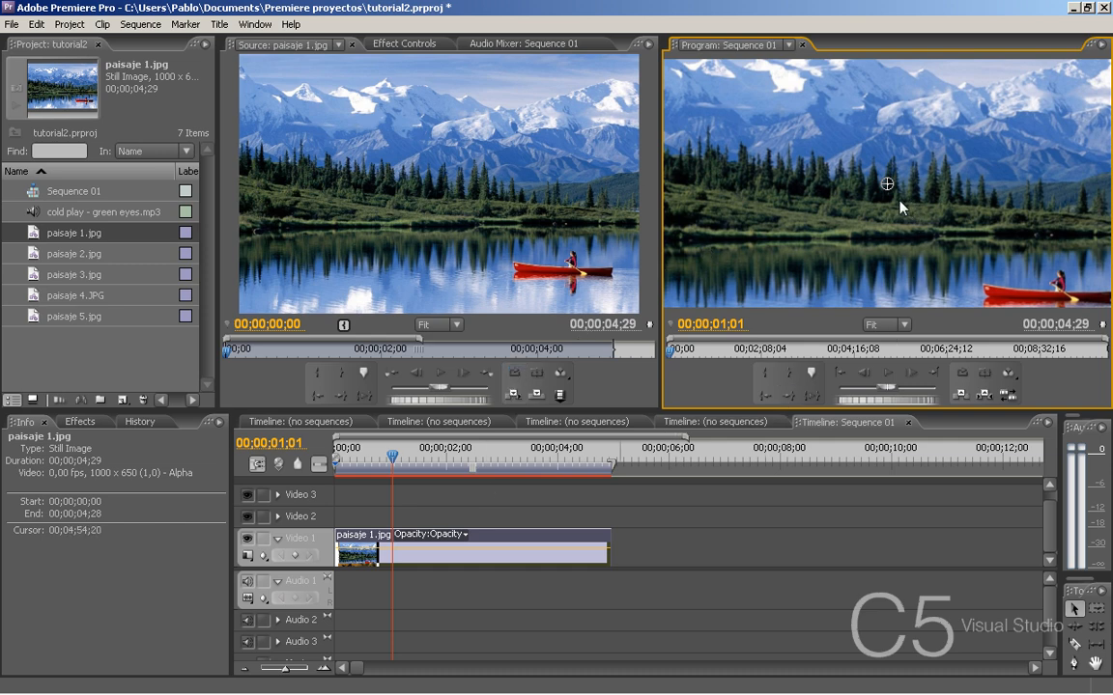
pyautogui.click(515, 247)
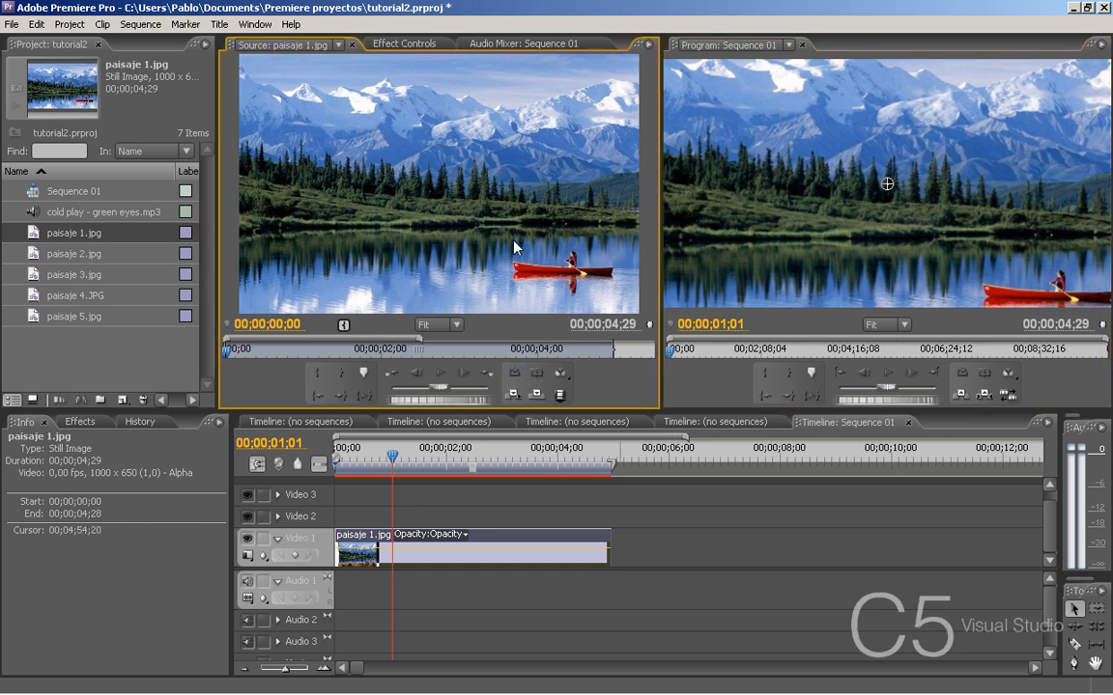
pyautogui.click(702, 250)
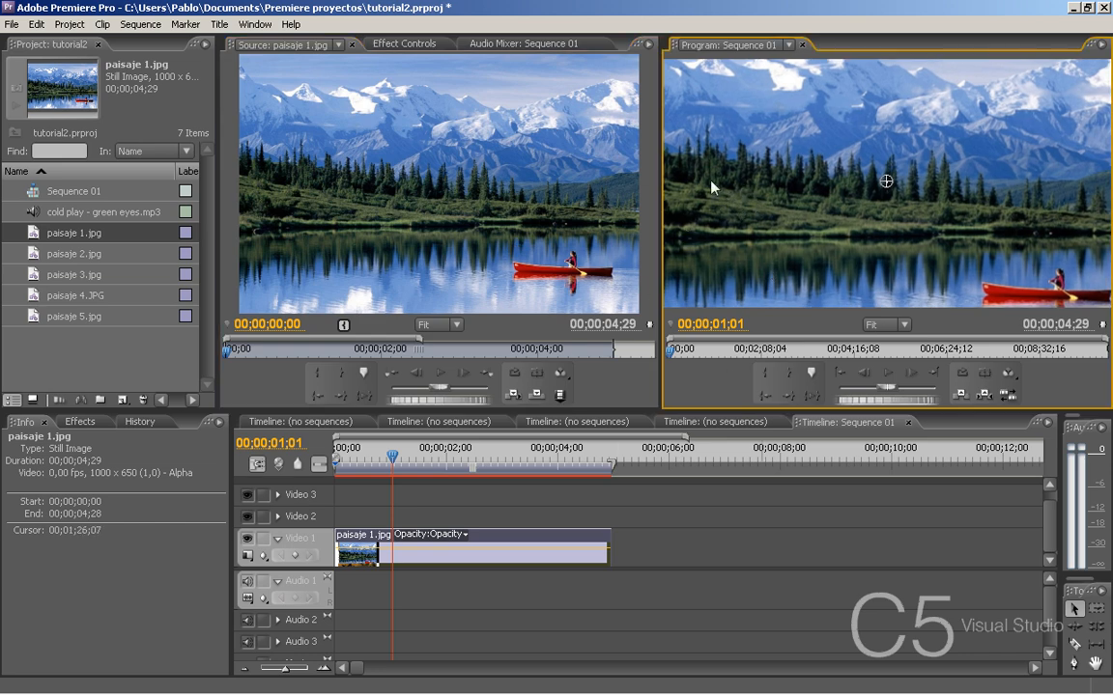
pyautogui.click(639, 515)
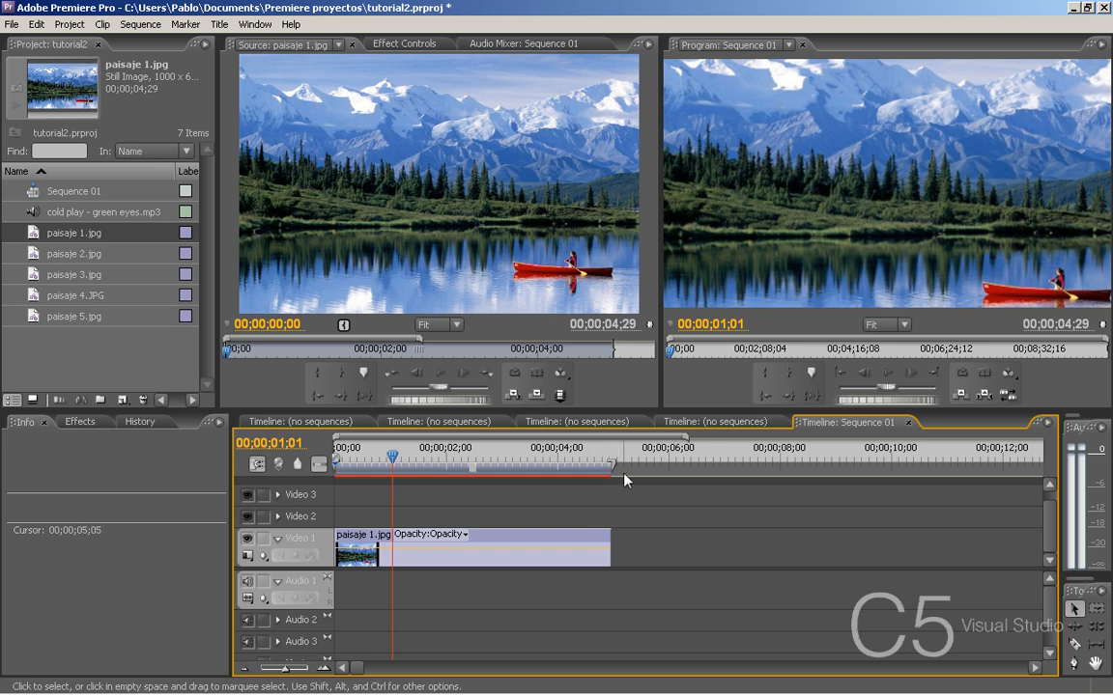
# - Set the Motion scale of the paisaje 1.jpg clip on Video 1 to 90,8
pyautogui.click(519, 548)
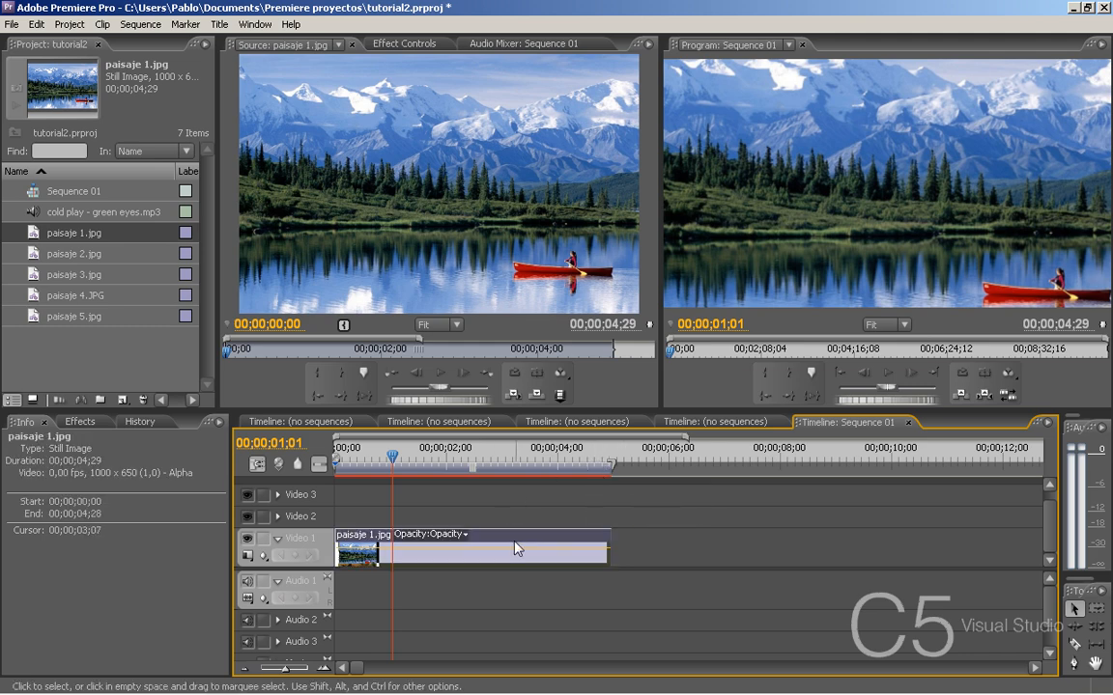
pyautogui.click(406, 48)
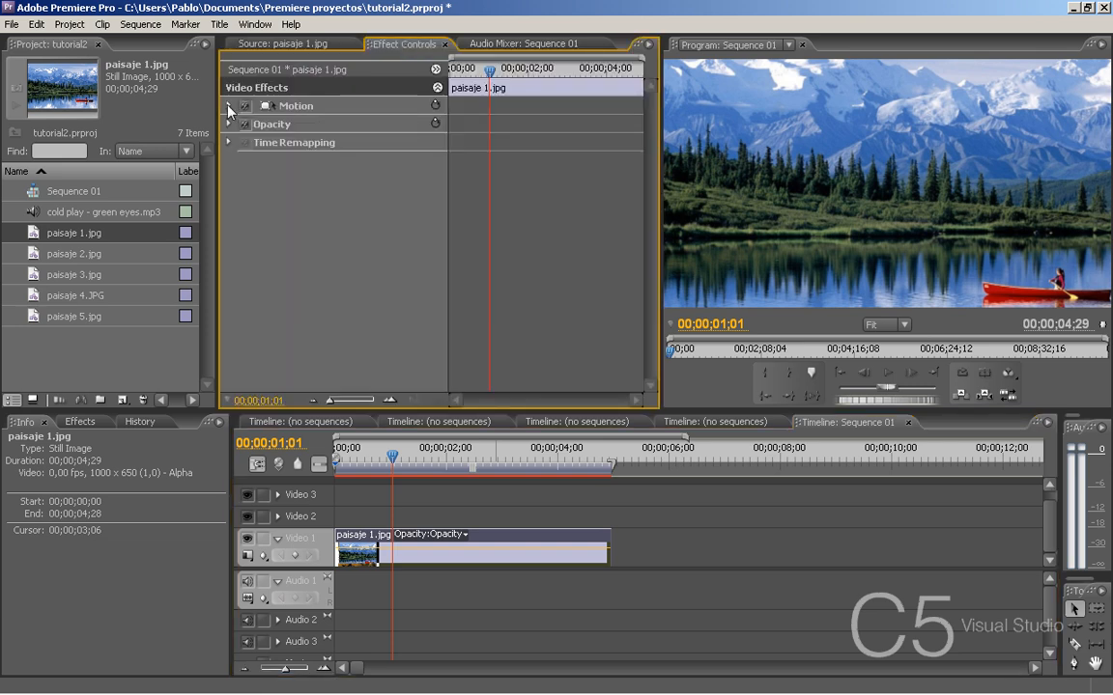
pyautogui.click(228, 105)
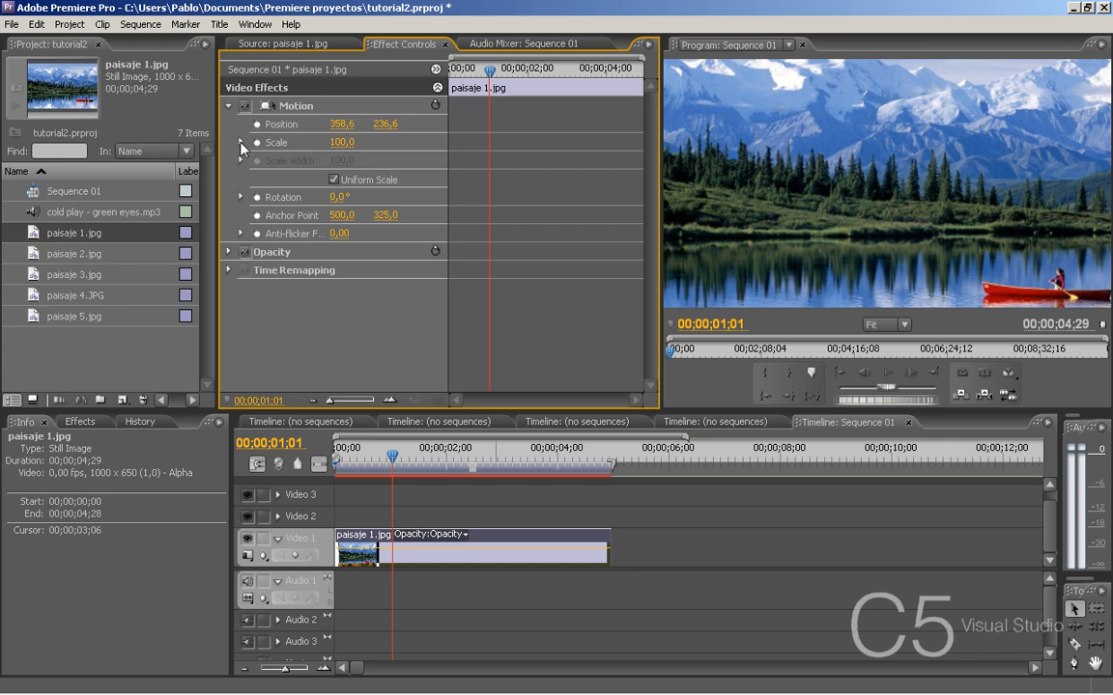
pyautogui.click(241, 143)
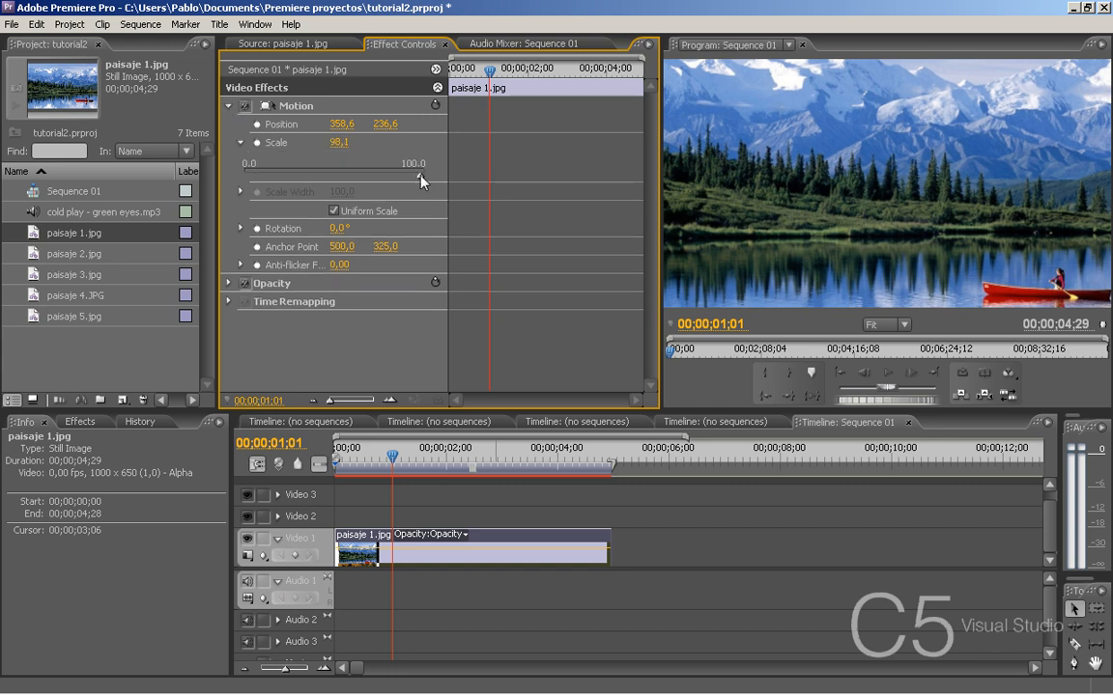
pyautogui.moveTo(418, 182)
pyautogui.mouseDown()
pyautogui.moveTo(372, 191)
pyautogui.moveTo(407, 198)
pyautogui.mouseUp()
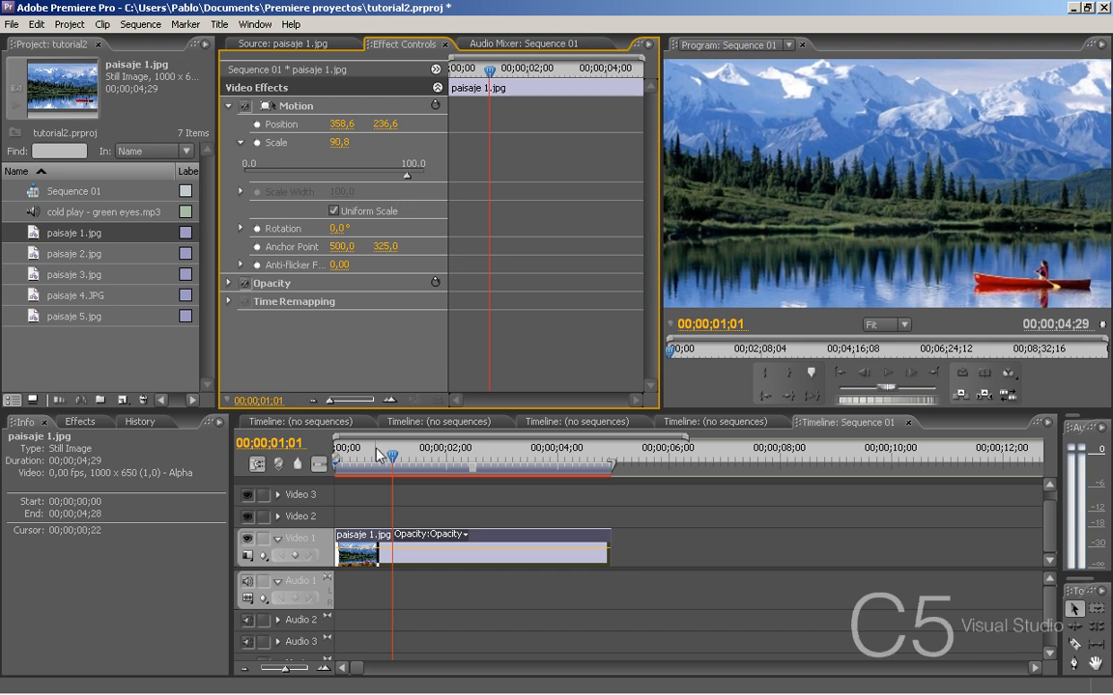
# - Play the sequence from 00;00;00;00 to preview the rescaled paisaje 1.jpg, stopping at 00;00;04;09
pyautogui.moveTo(388, 454); pyautogui.dragTo(336, 455)
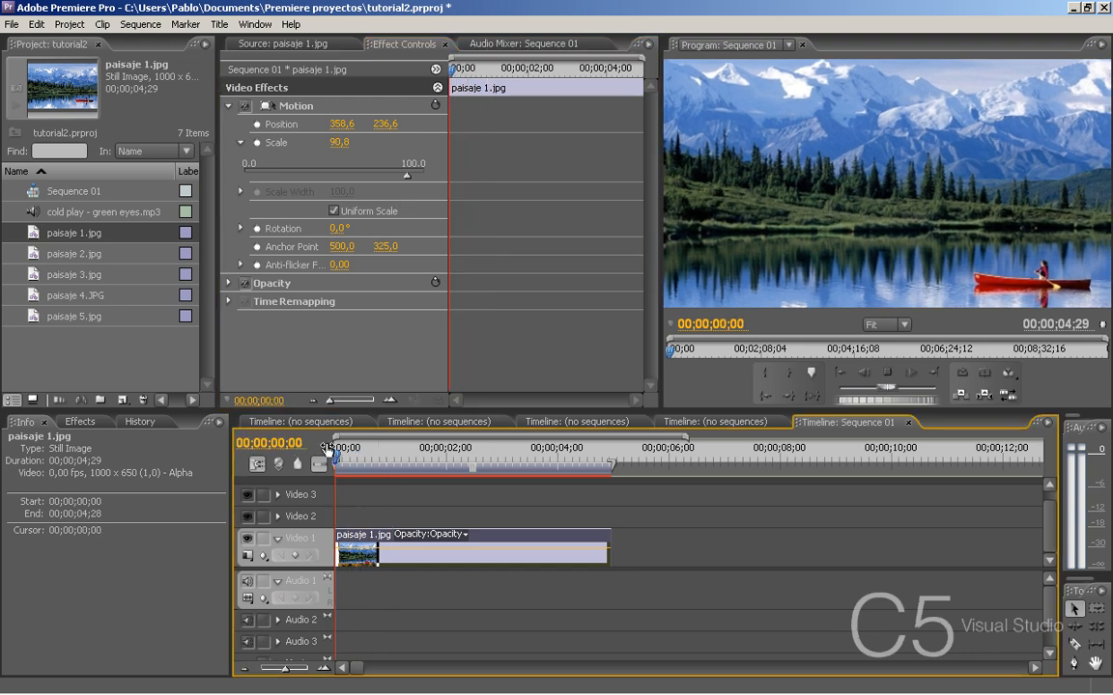
pyautogui.press('space')
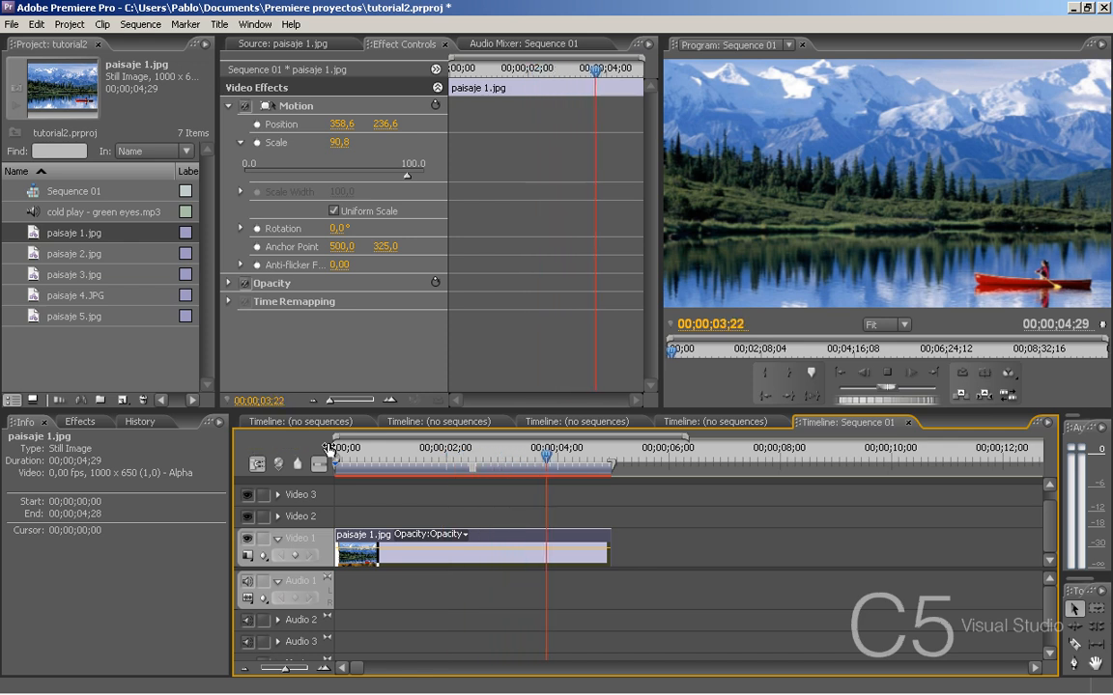
pyautogui.press('space')
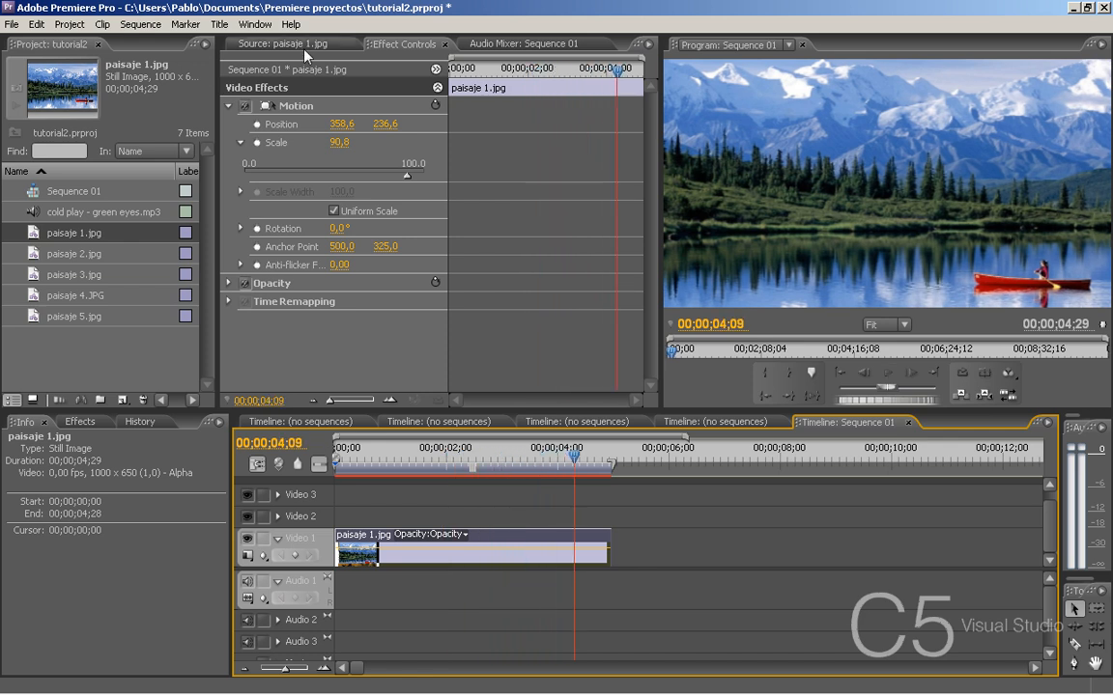
# - Place paisaje 2.jpg directly after paisaje 1.jpg on Video 1 and set its Motion scale to 87,4
pyautogui.doubleClick(32, 256)
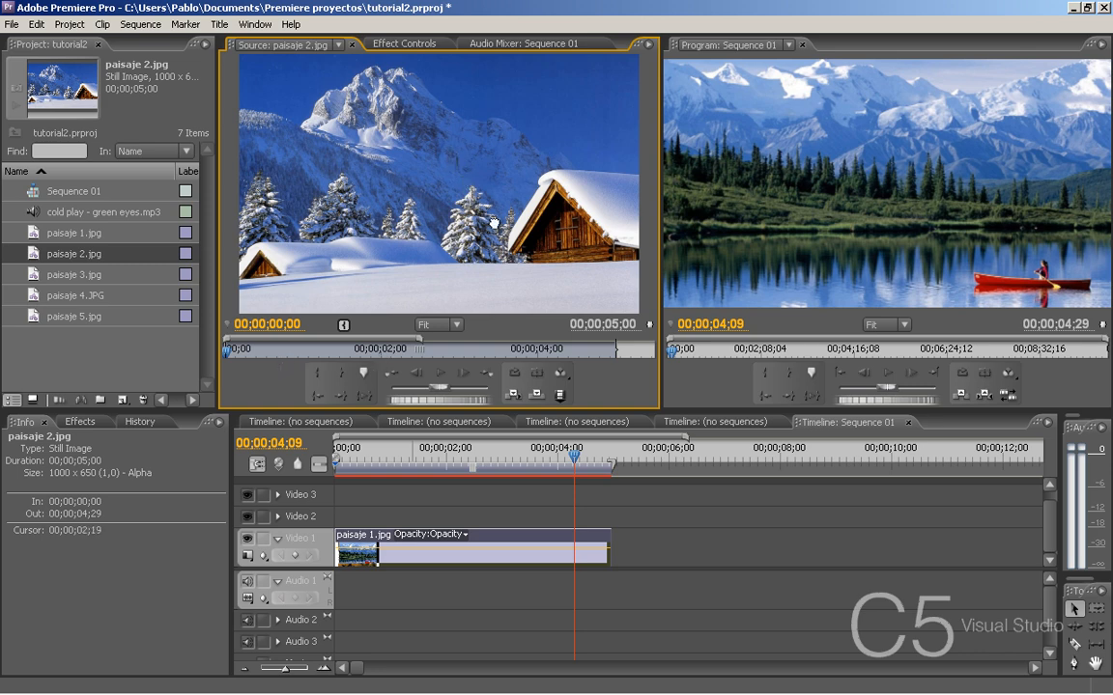
pyautogui.moveTo(445, 199); pyautogui.dragTo(623, 555)
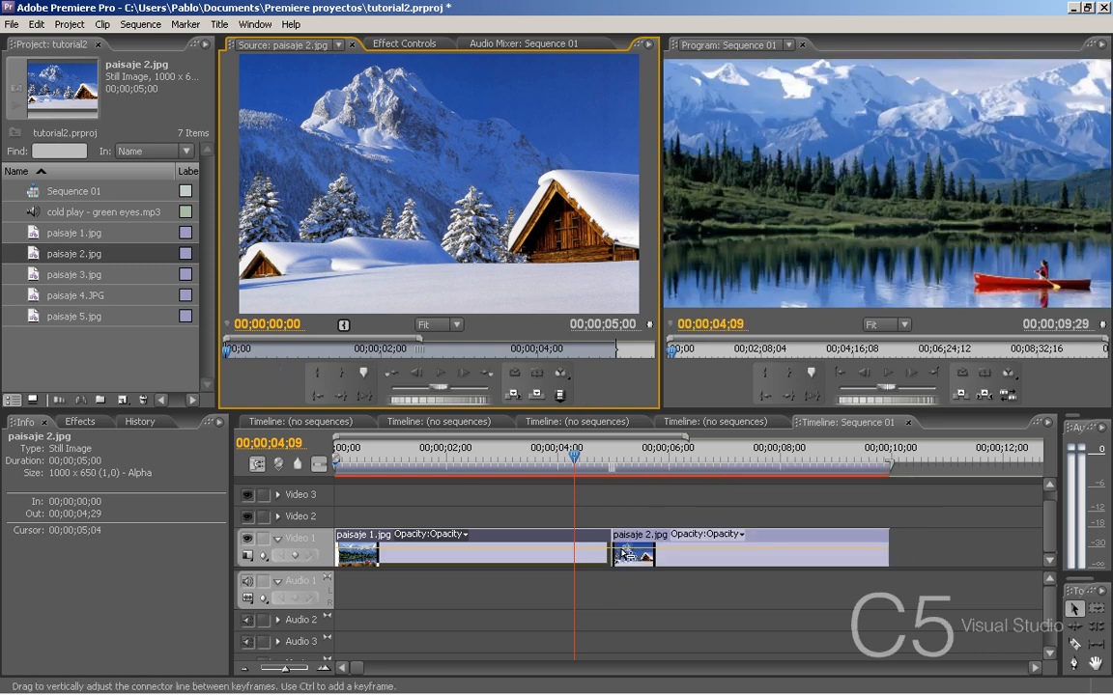
pyautogui.click(663, 449)
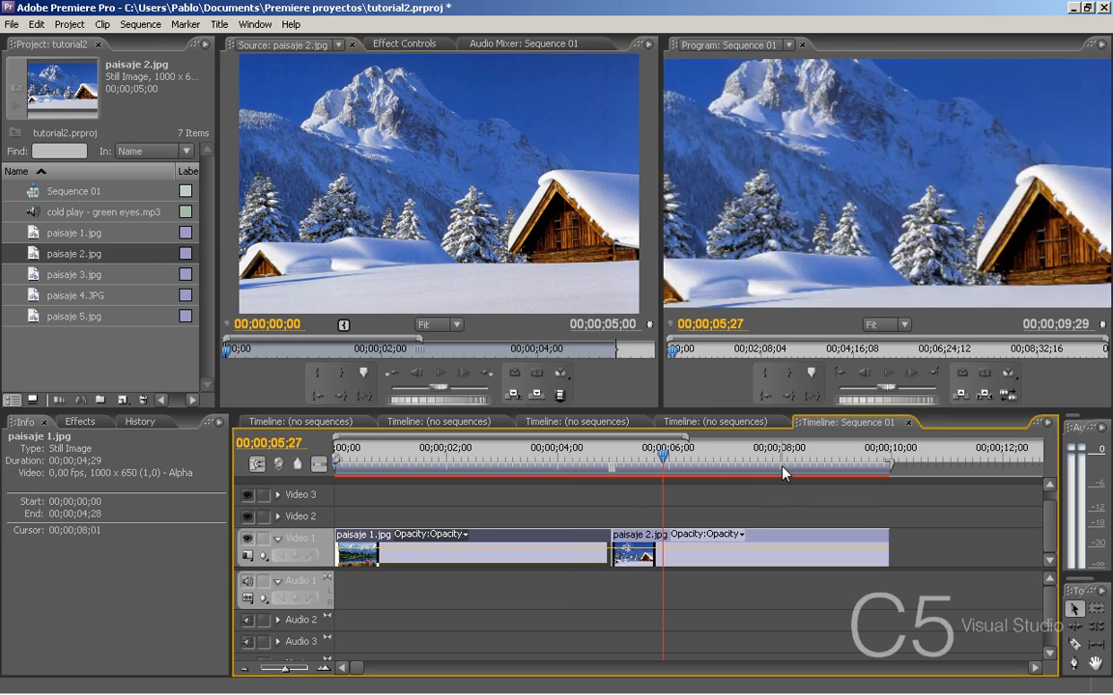
pyautogui.click(761, 545)
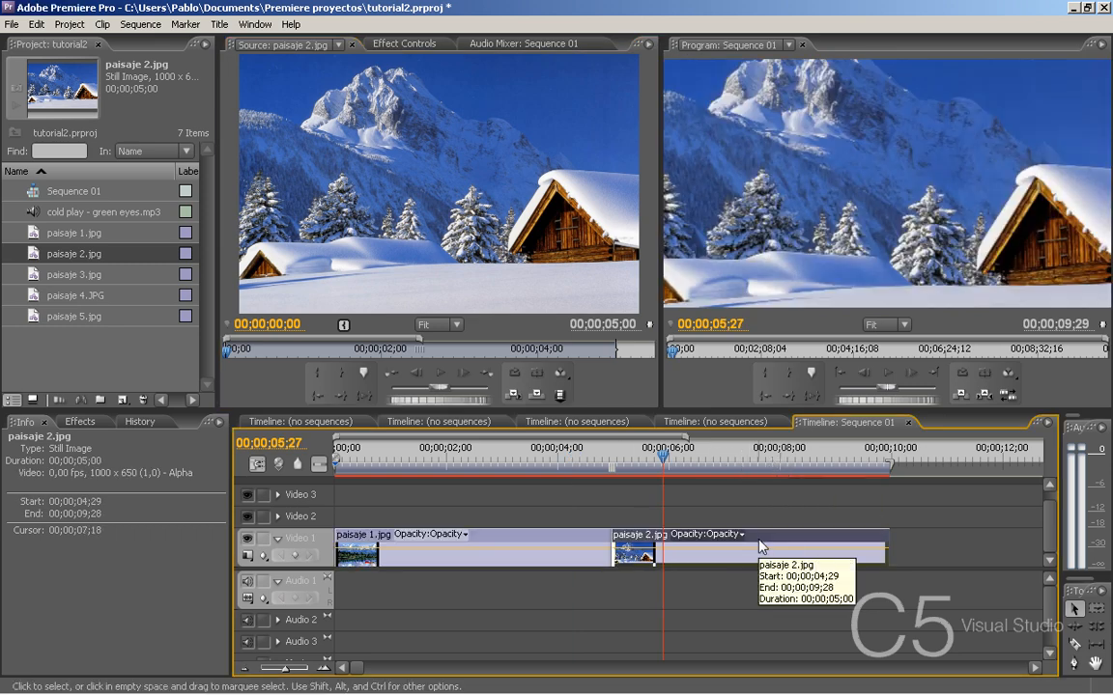
pyautogui.click(404, 44)
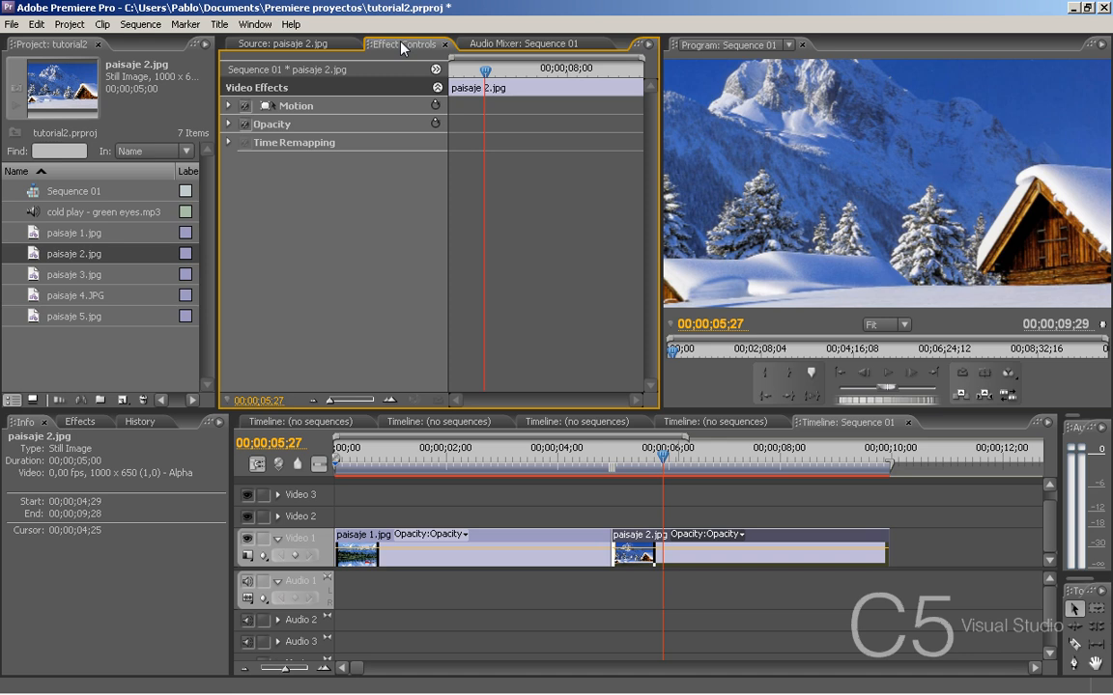
pyautogui.click(228, 106)
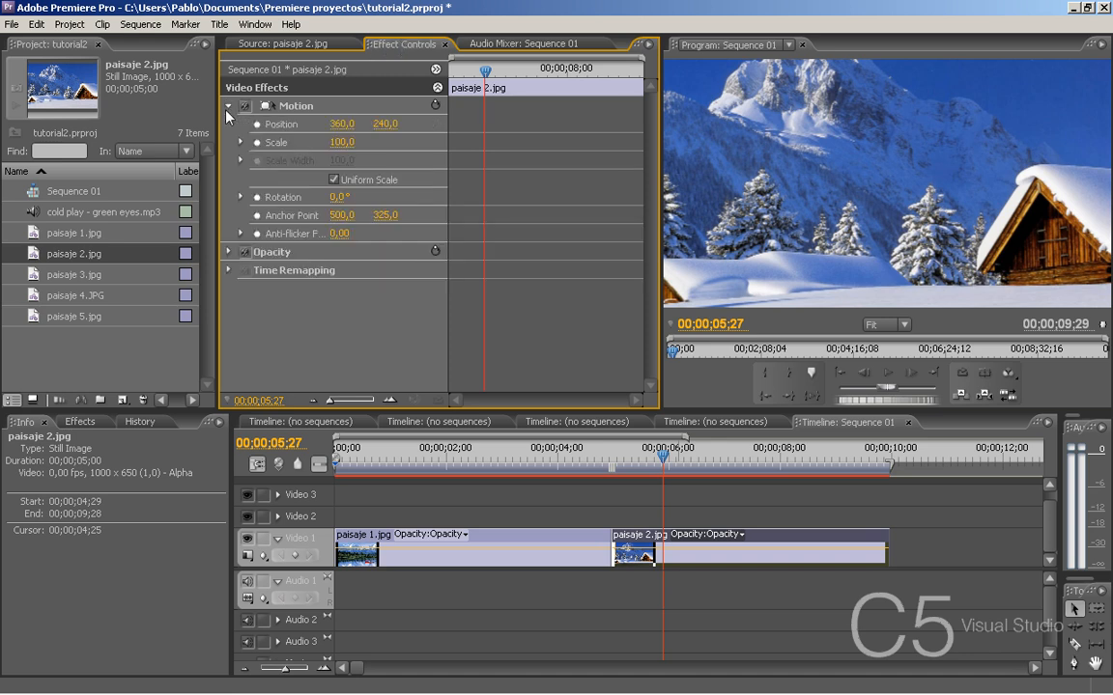
pyautogui.click(240, 142)
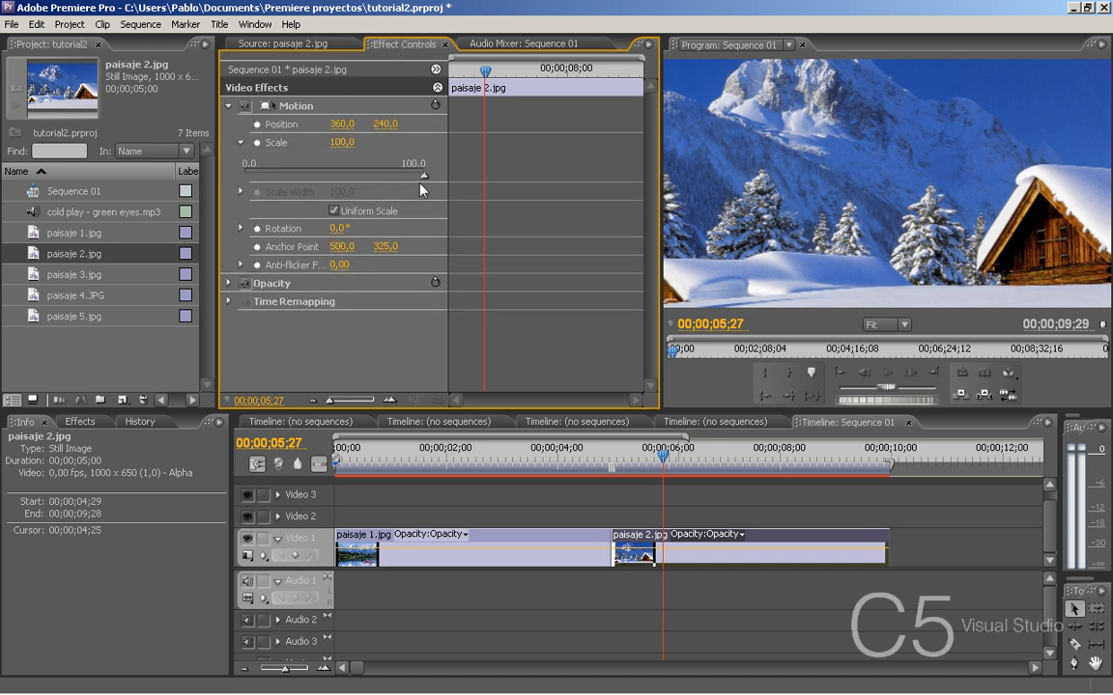
pyautogui.moveTo(423, 175); pyautogui.dragTo(402, 187)
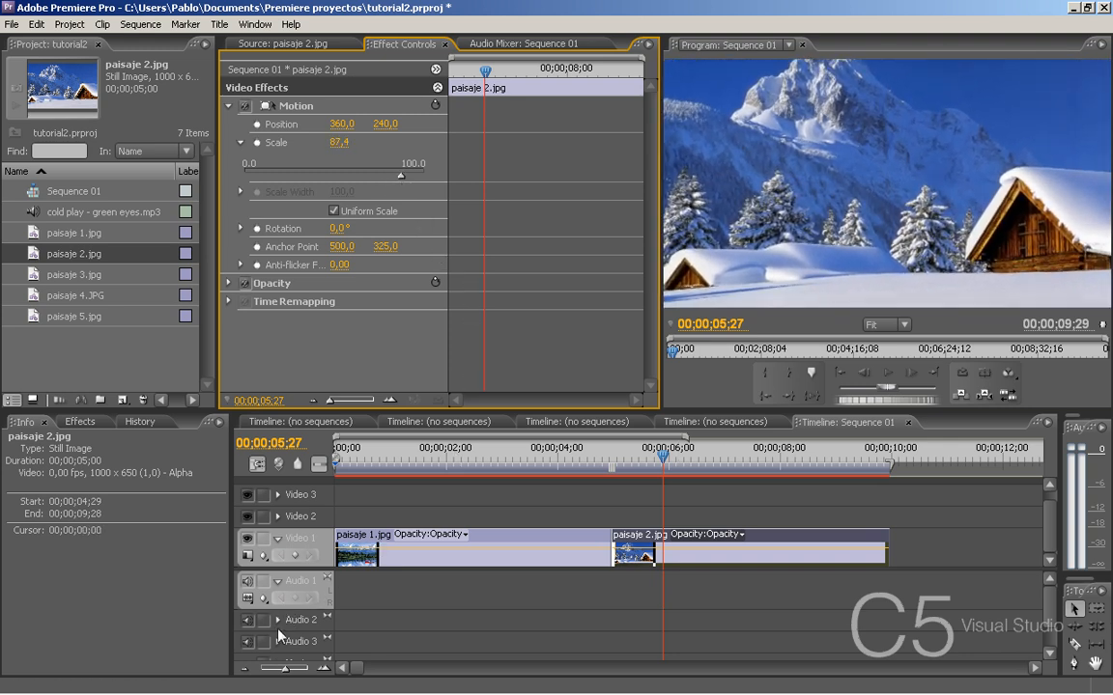
# - Place paisaje 3.jpg on Video 1 directly after the paisaje 2.jpg clip
pyautogui.click(246, 669)
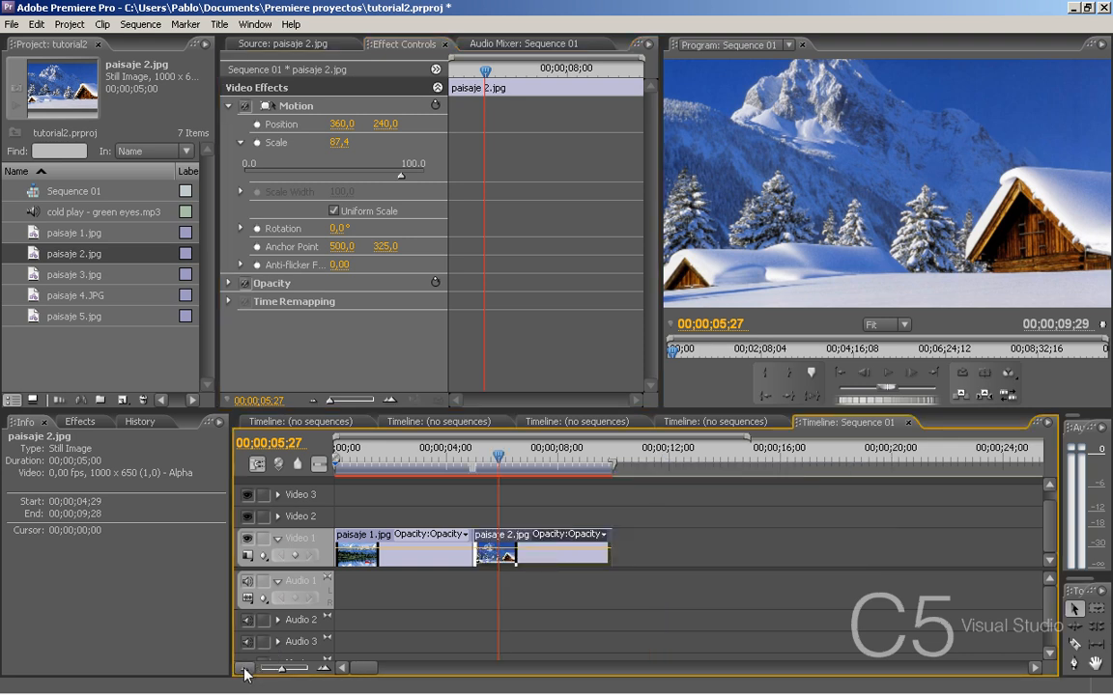
pyautogui.doubleClick(29, 274)
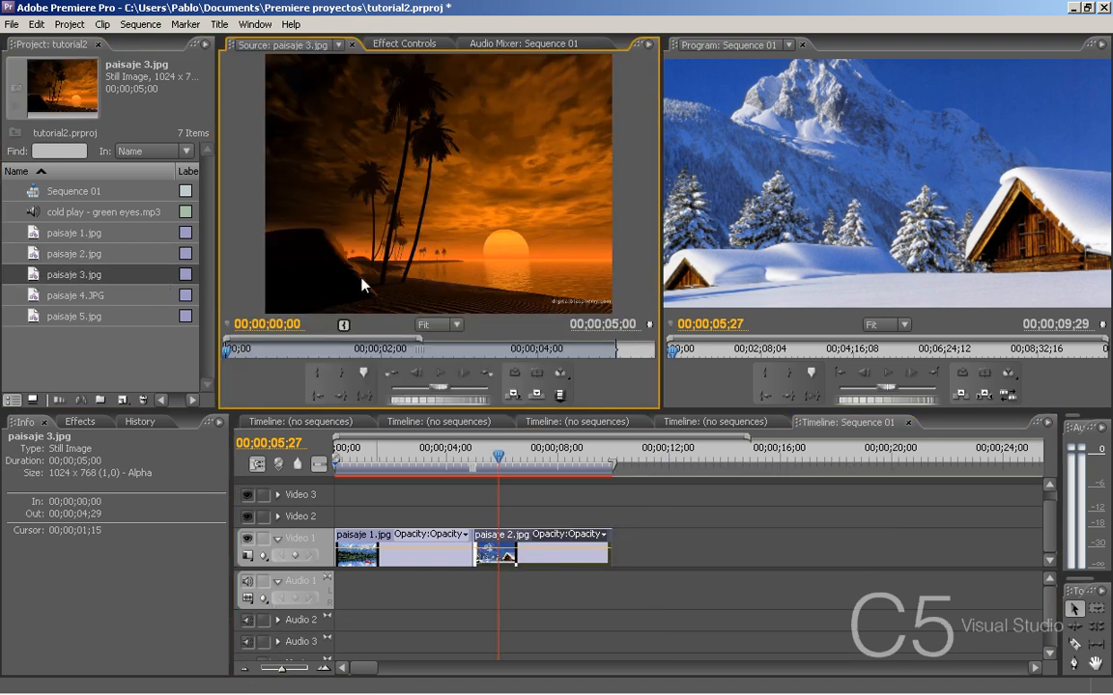
pyautogui.moveTo(425, 192); pyautogui.dragTo(618, 548)
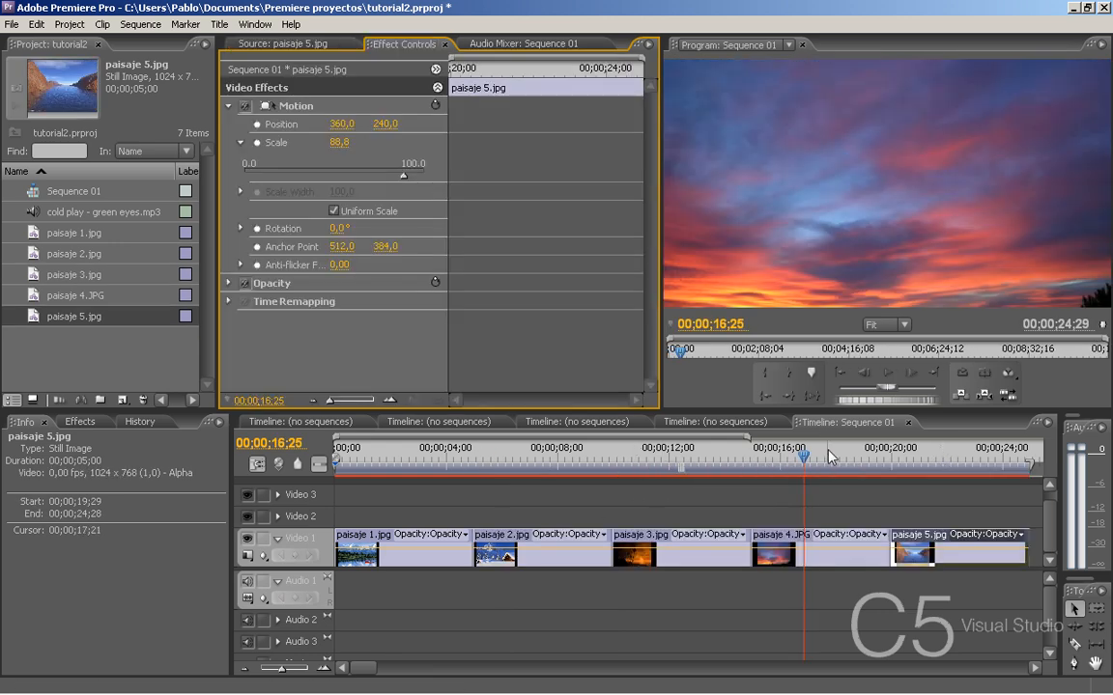
# - Move the playhead to 00;00;21;17 and set the Motion scale of paisaje 5.jpg to 86,9
pyautogui.moveTo(898, 464); pyautogui.dragTo(930, 473)
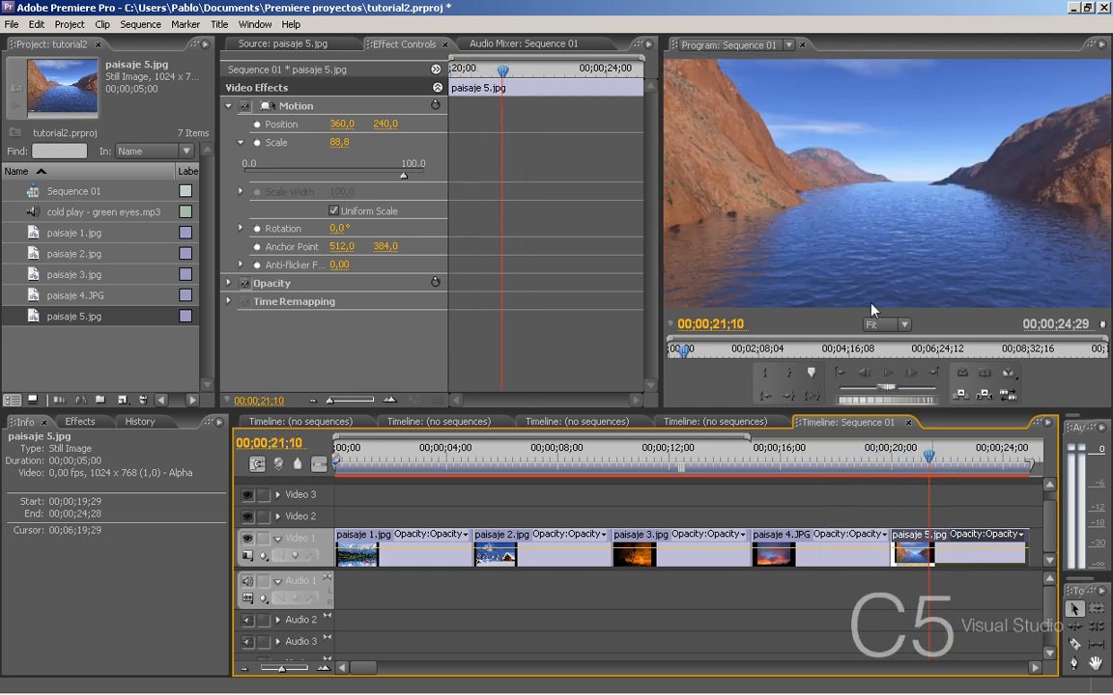
pyautogui.moveTo(929, 458)
pyautogui.mouseDown()
pyautogui.moveTo(855, 470)
pyautogui.moveTo(935, 463)
pyautogui.mouseUp()
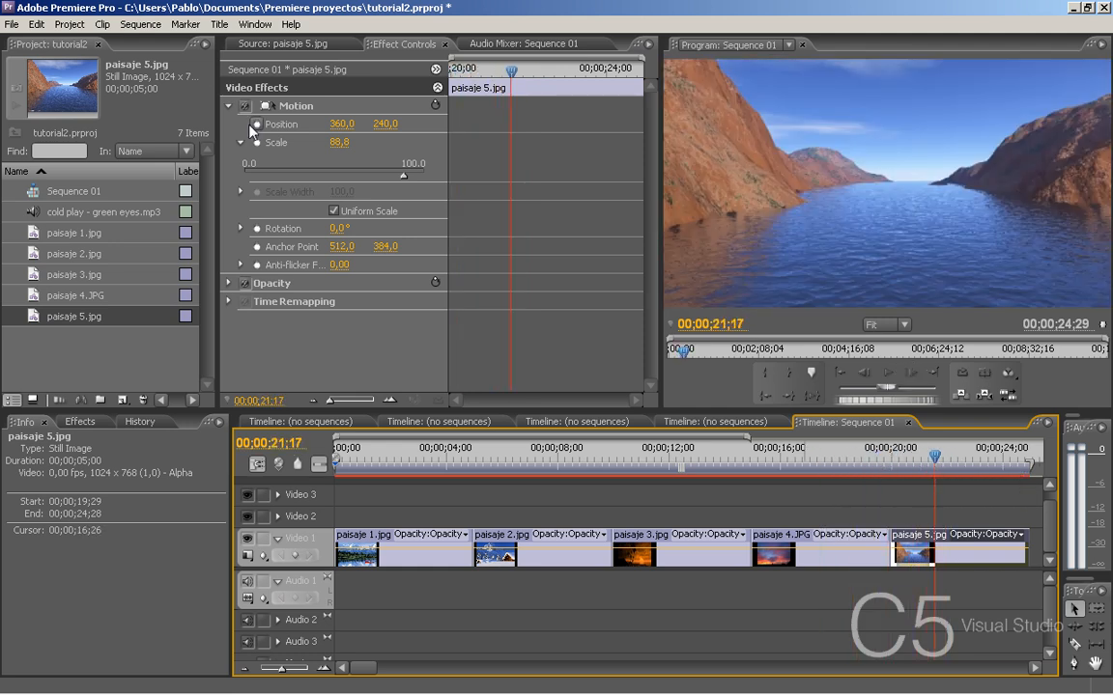
pyautogui.moveTo(403, 178)
pyautogui.mouseDown()
pyautogui.moveTo(386, 185)
pyautogui.moveTo(402, 189)
pyautogui.mouseUp()
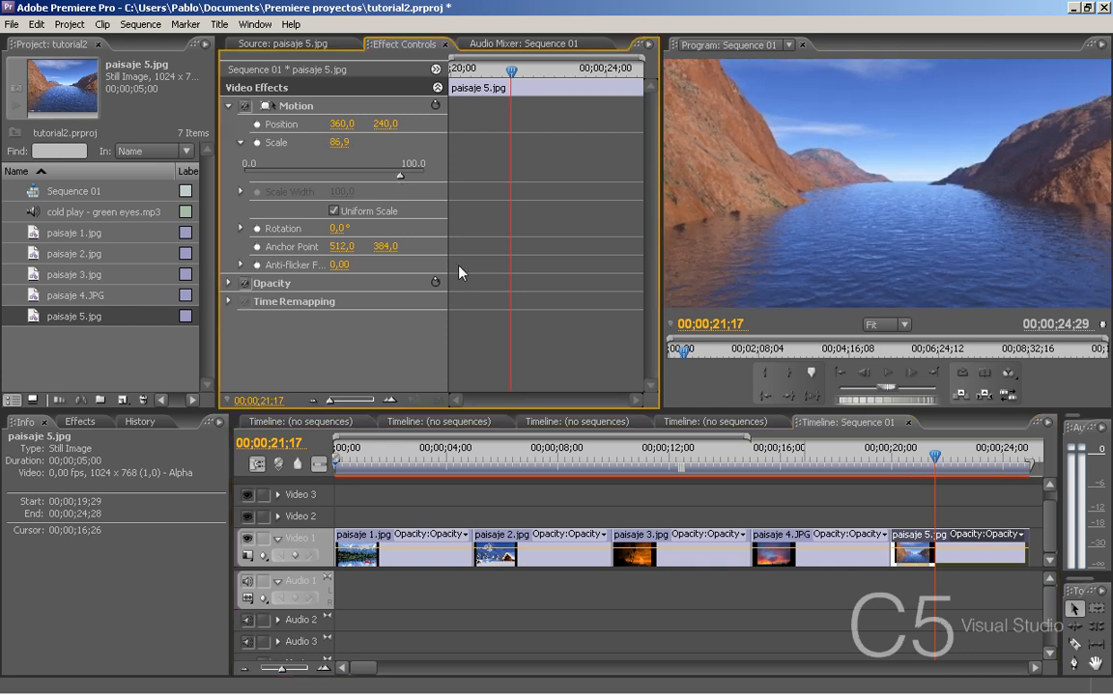
# - Place the song cold play - green eyes.mp3 at the start of the Audio 1 track
pyautogui.click(246, 669)
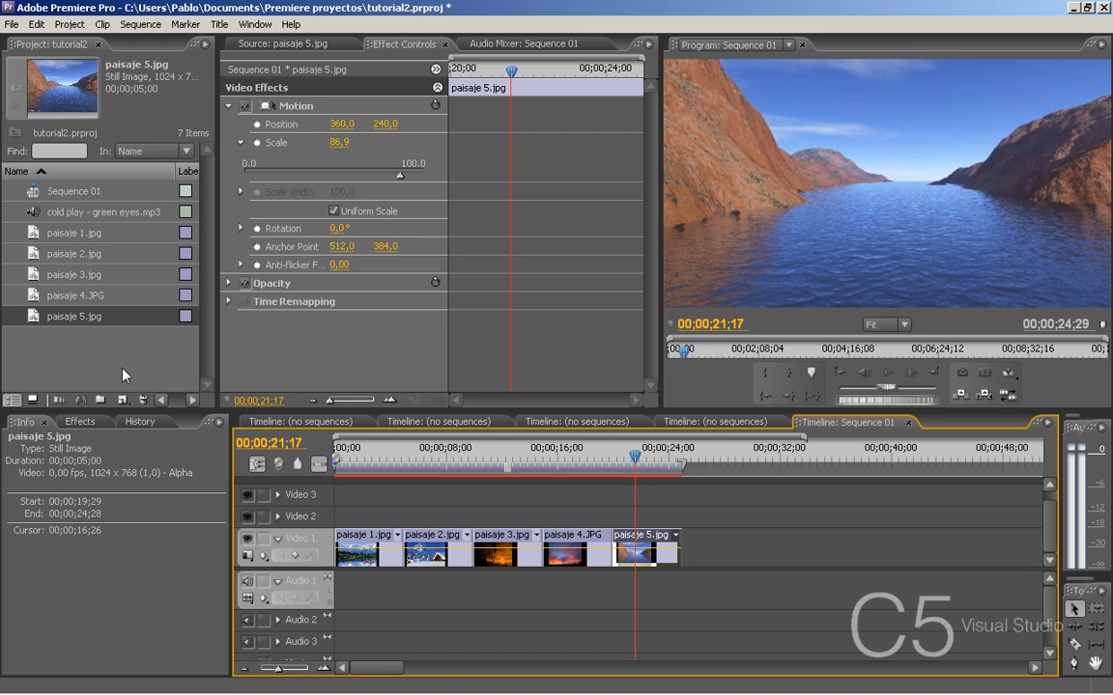
pyautogui.doubleClick(45, 214)
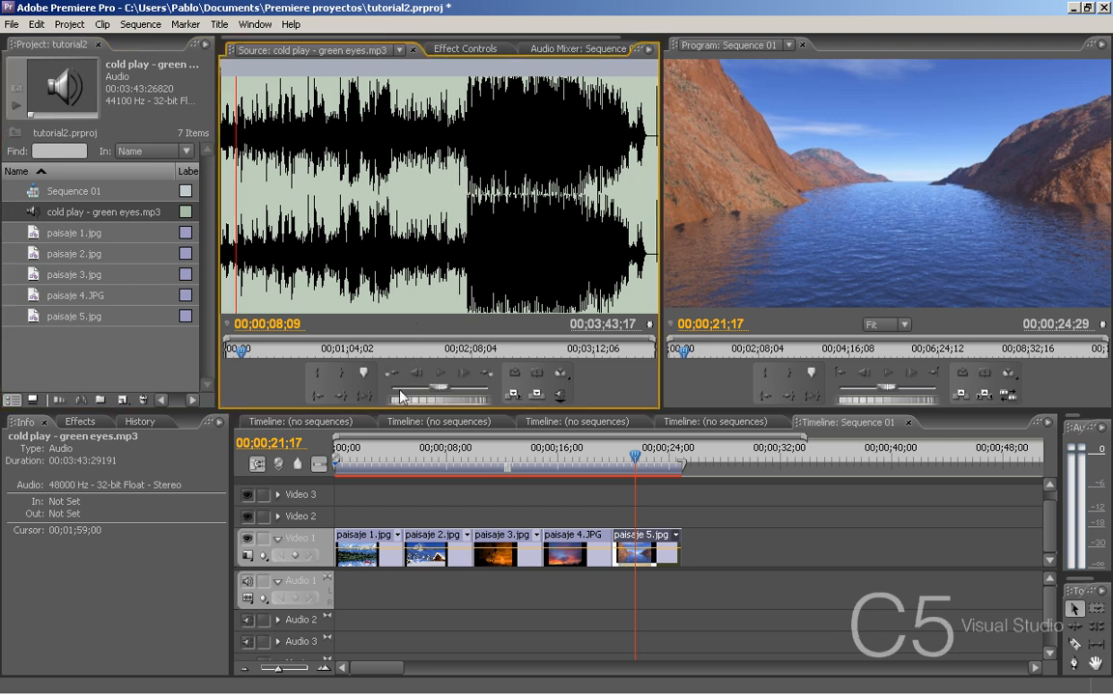
pyautogui.moveTo(381, 453); pyautogui.dragTo(339, 599)
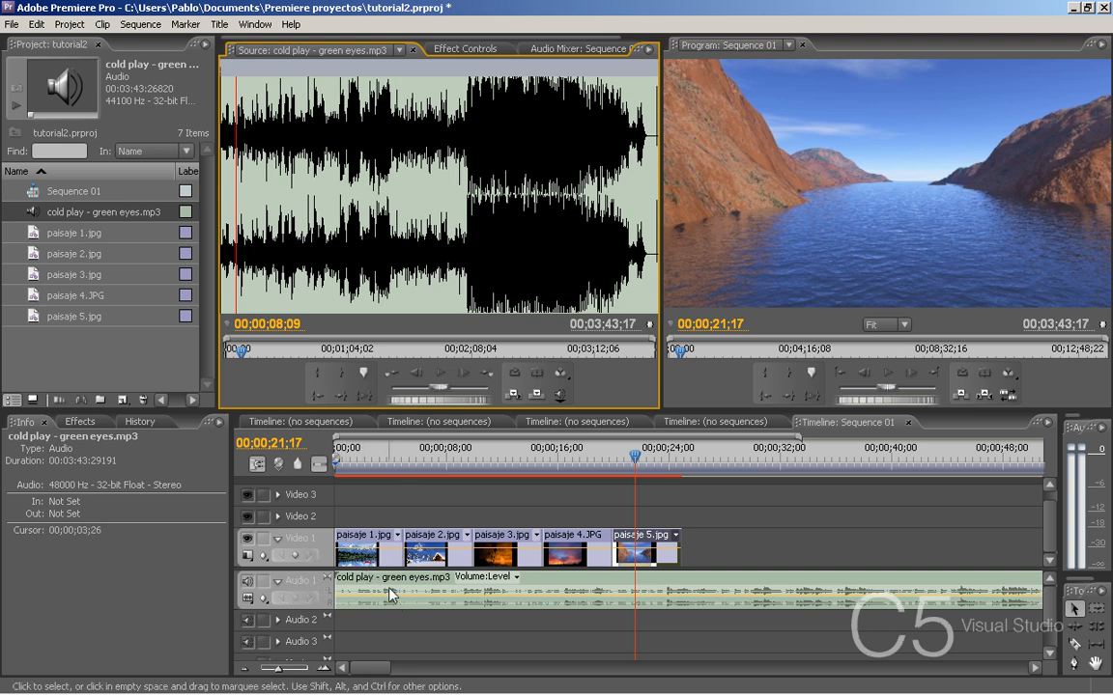
pyautogui.moveTo(390, 593)
pyautogui.mouseDown()
pyautogui.moveTo(510, 586)
pyautogui.moveTo(384, 589)
pyautogui.mouseUp()
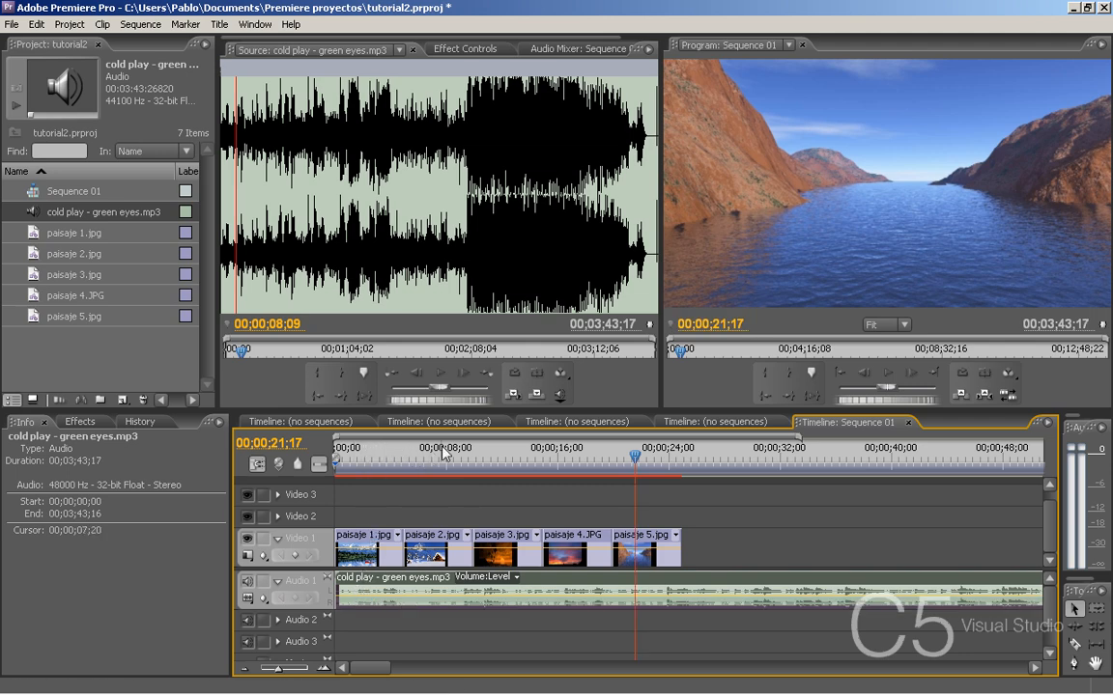
# - Play the slideshow with the song from 00;00;00;00, then return the playhead to 00;00;03;11 within paisaje 1.jpg
pyautogui.moveTo(434, 449); pyautogui.dragTo(328, 438)
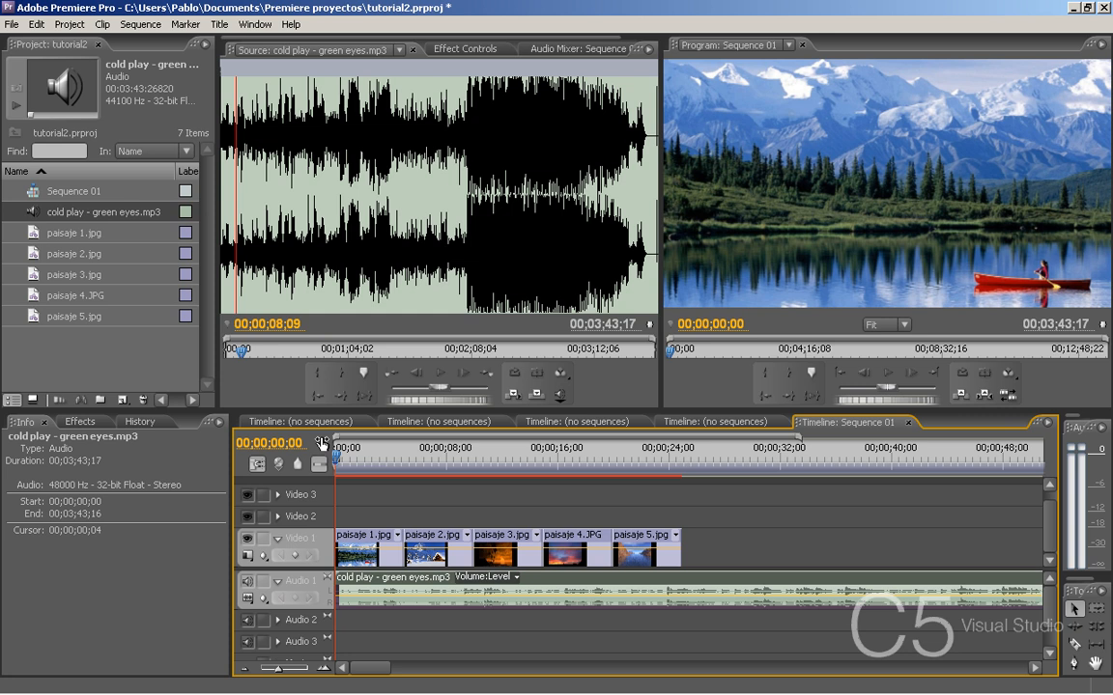
pyautogui.press('space')
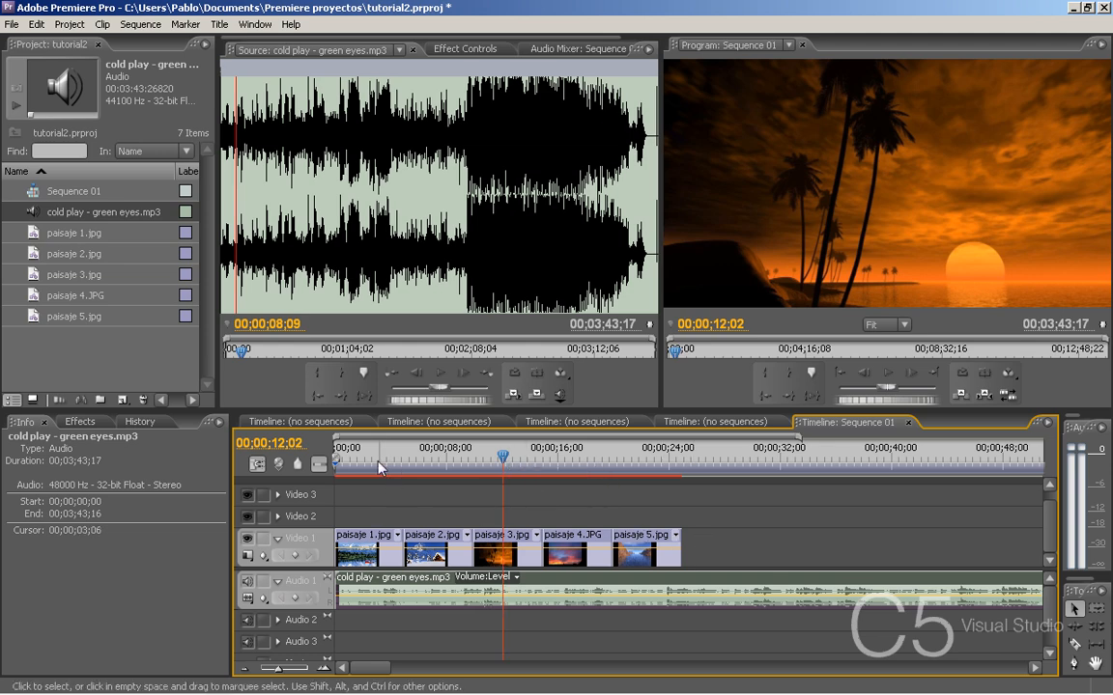
pyautogui.moveTo(391, 470)
pyautogui.mouseDown()
pyautogui.moveTo(377, 470)
pyautogui.moveTo(439, 471)
pyautogui.moveTo(382, 472)
pyautogui.mouseUp()
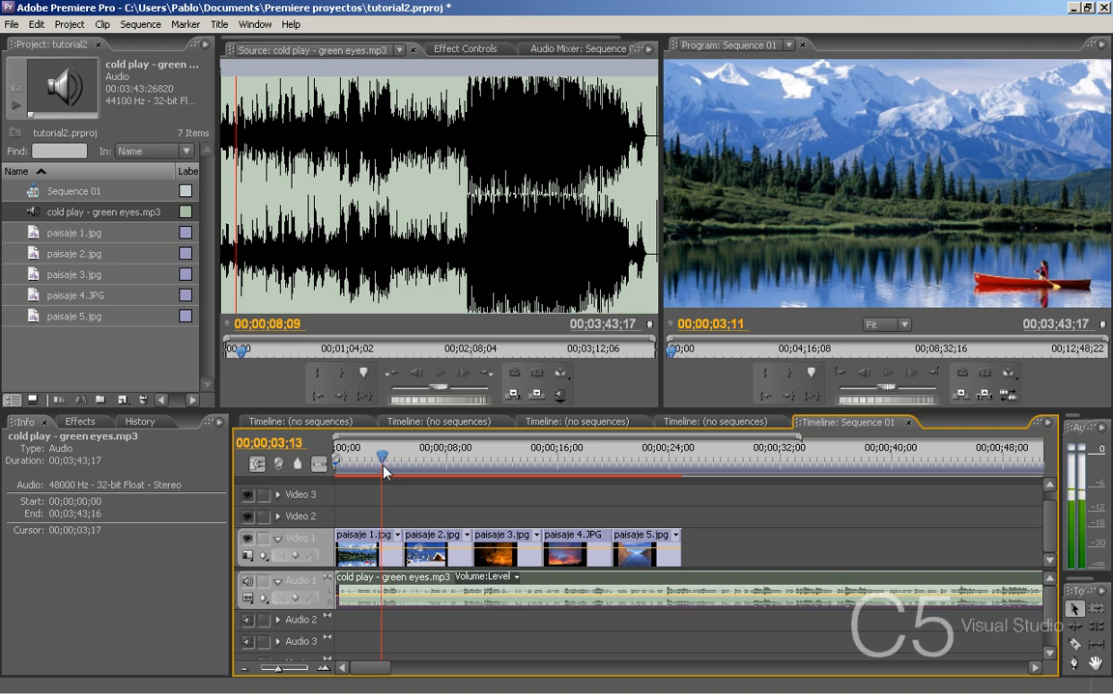
# - Shift paisaje 2.jpg through paisaje 5.jpg along Video 1 to open a gap, and extend paisaje 1.jpg to about 00;00;08;21
pyautogui.moveTo(702, 530); pyautogui.dragTo(430, 544)
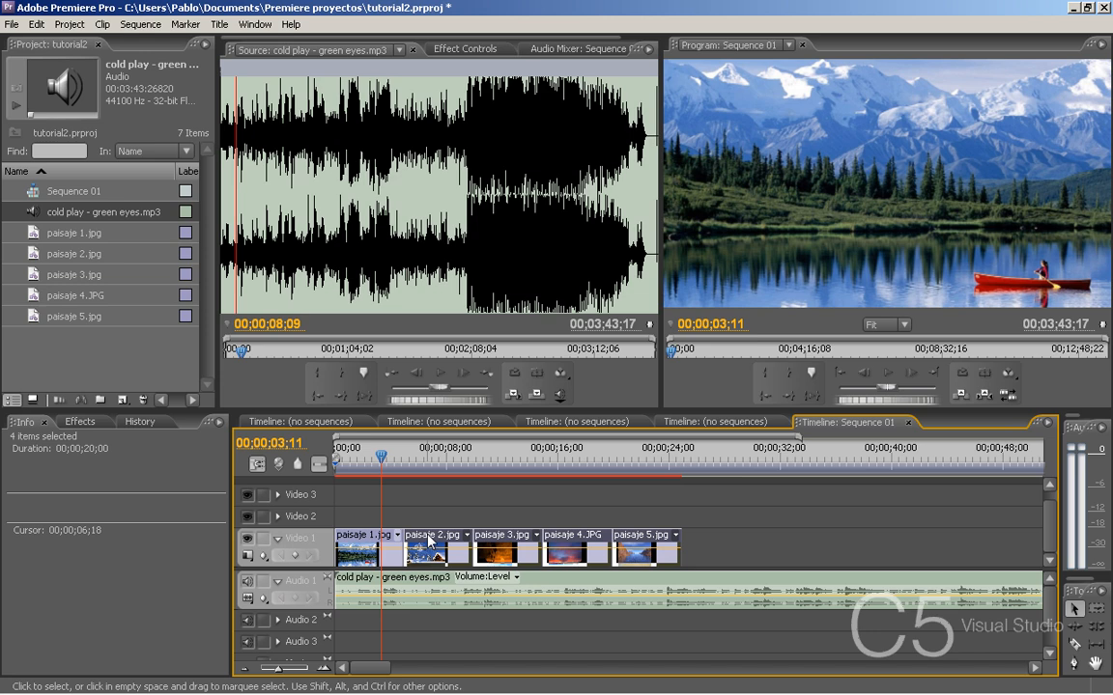
pyautogui.moveTo(430, 541); pyautogui.dragTo(628, 544)
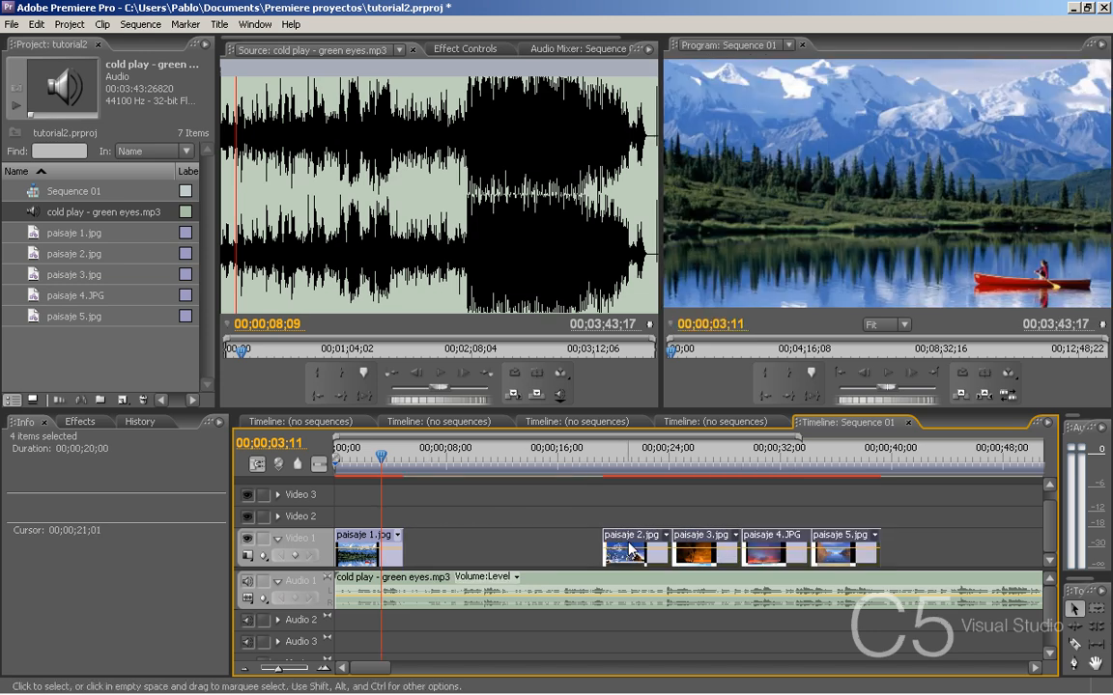
pyautogui.click(390, 547)
pyautogui.moveTo(382, 455); pyautogui.dragTo(366, 459)
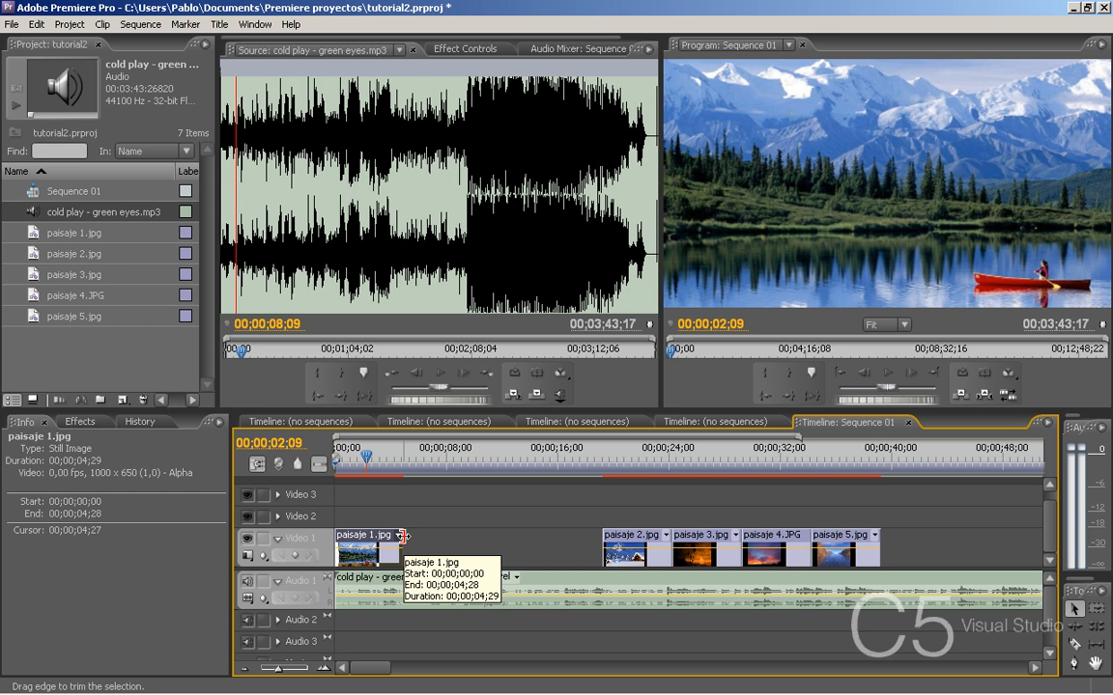
pyautogui.moveTo(404, 536); pyautogui.dragTo(455, 555)
# - Lengthen paisaje 2.jpg to 00;00;09;04 and paisaje 5.jpg to 00;00;08;02, extending the images between them and placing all clips end to end
pyautogui.moveTo(625, 553); pyautogui.dragTo(579, 549)
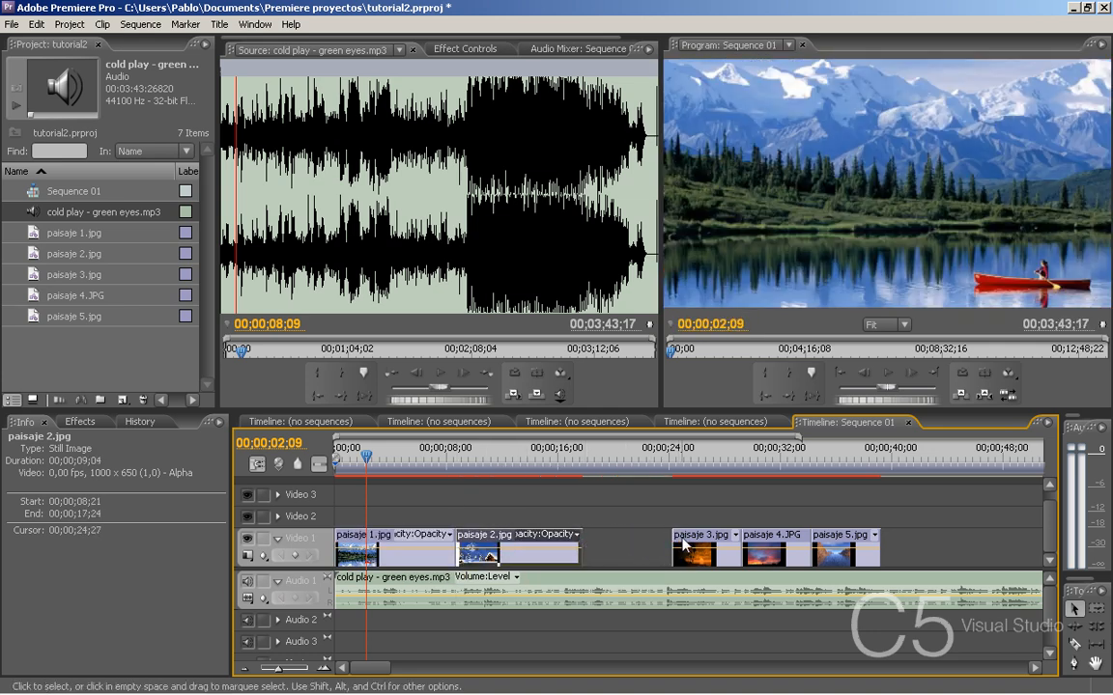
pyautogui.moveTo(697, 548); pyautogui.dragTo(608, 549)
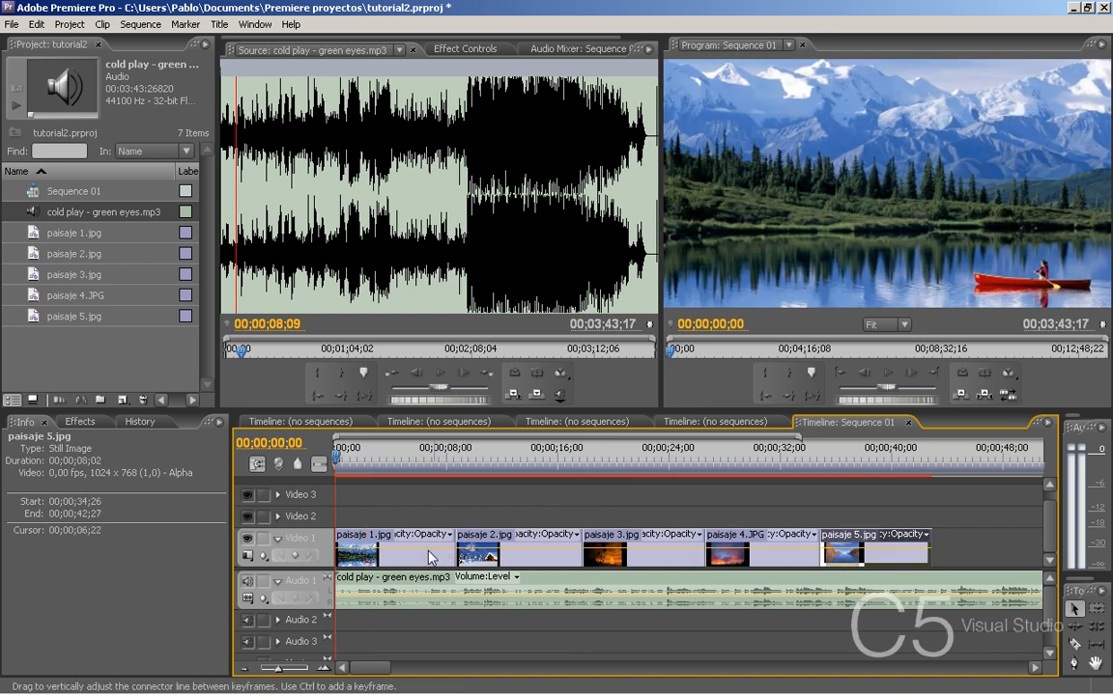
# - Slightly lower the volume level of the song clip on Audio 1 and play the sequence to check it
pyautogui.click(543, 604)
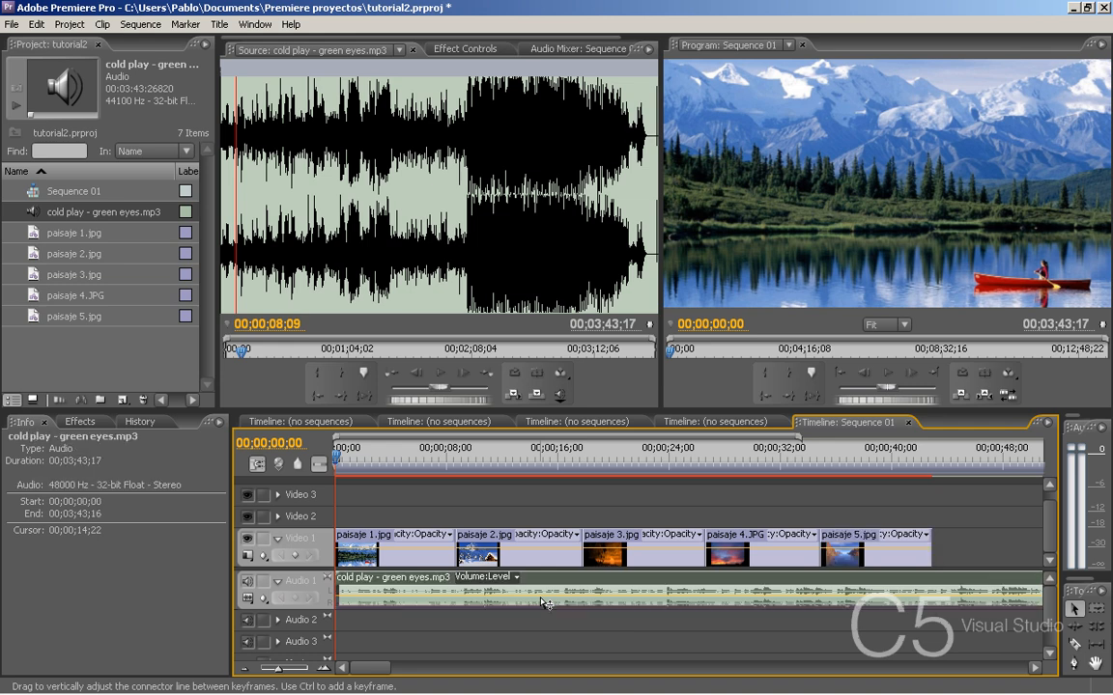
pyautogui.moveTo(541, 600); pyautogui.dragTo(548, 607)
pyautogui.press('space')
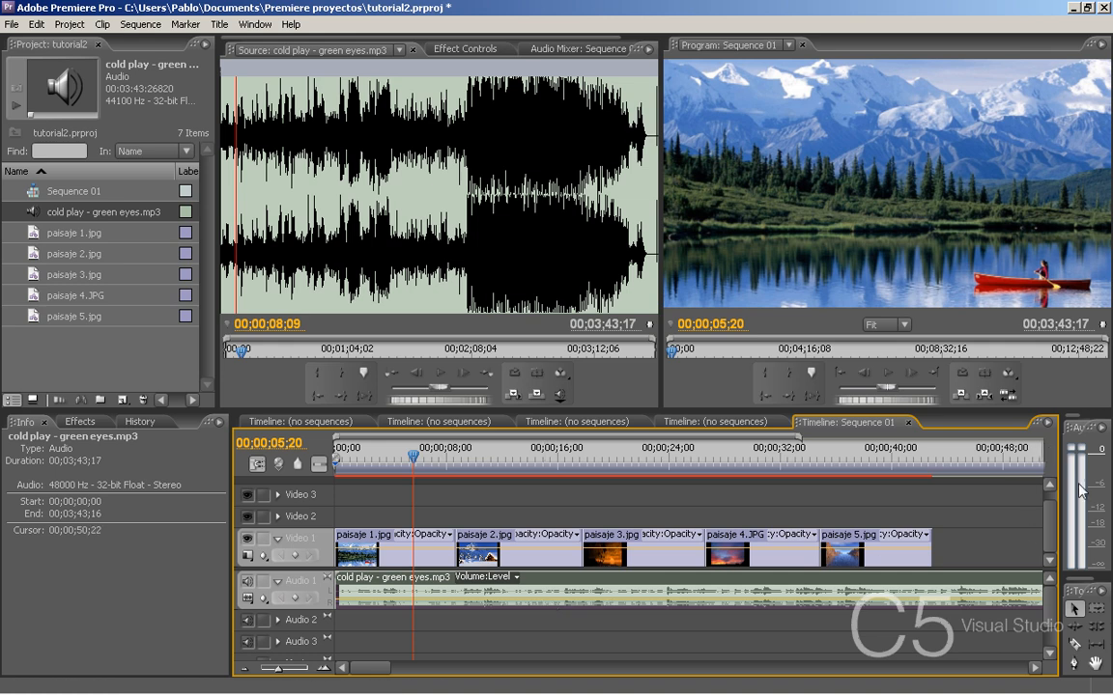
pyautogui.click(1078, 450)
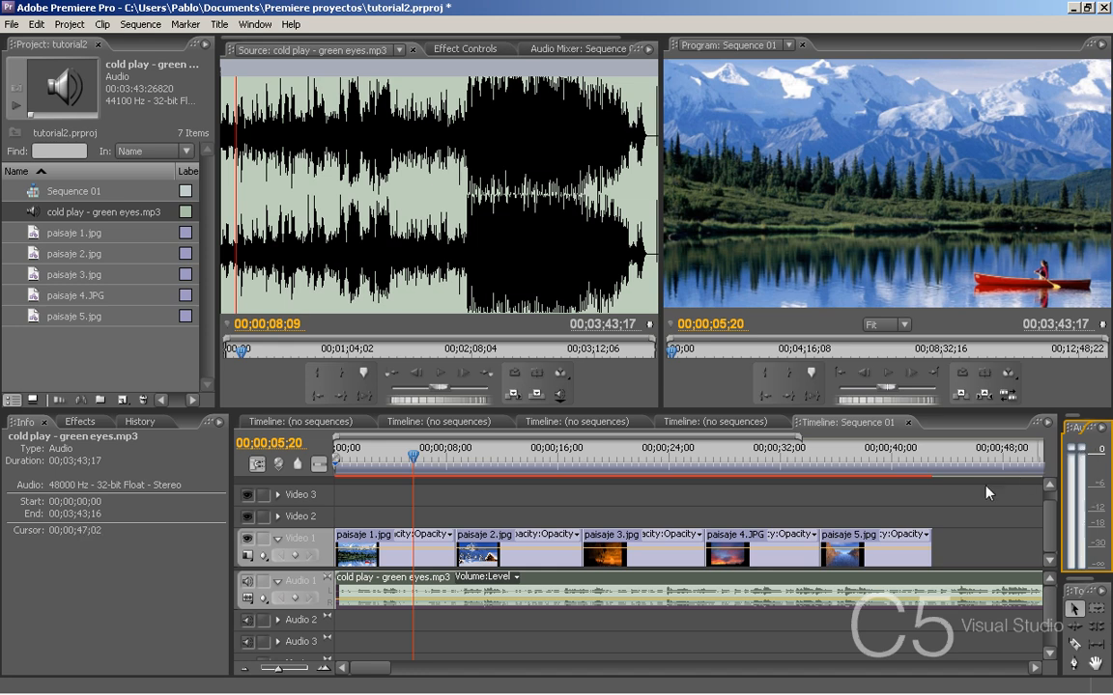
# - Return the playhead to 00;00;00;00 and apply the Additive Dissolve video transition to the start of paisaje 1.jpg
pyautogui.click(435, 456)
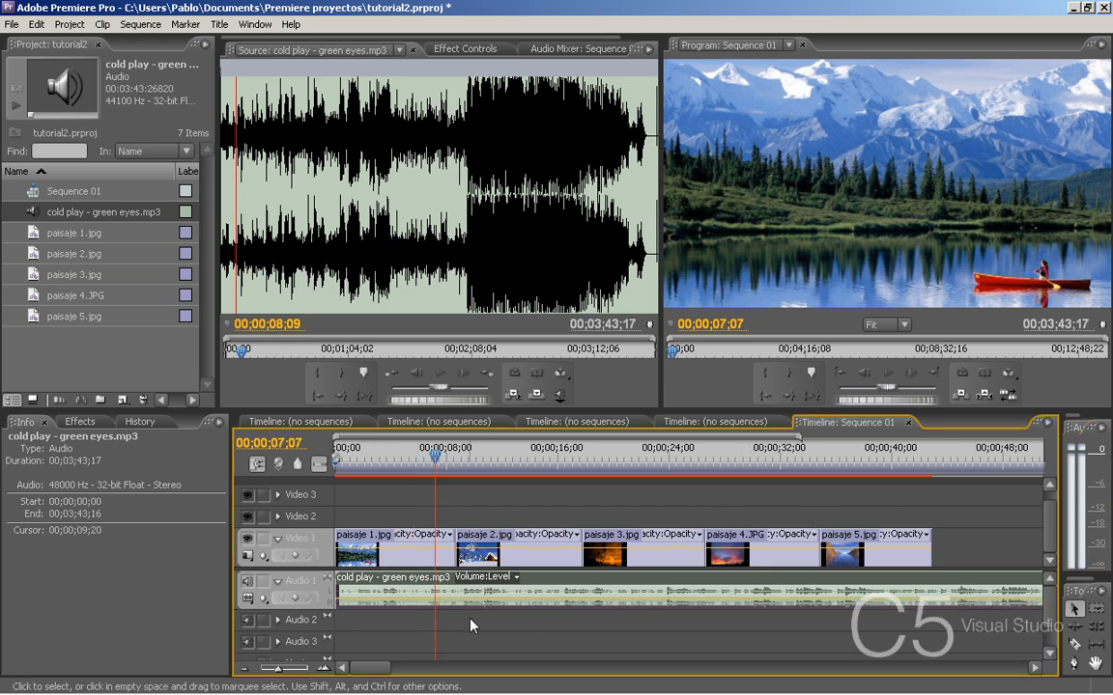
pyautogui.click(345, 455)
pyautogui.moveTo(344, 451); pyautogui.dragTo(327, 451)
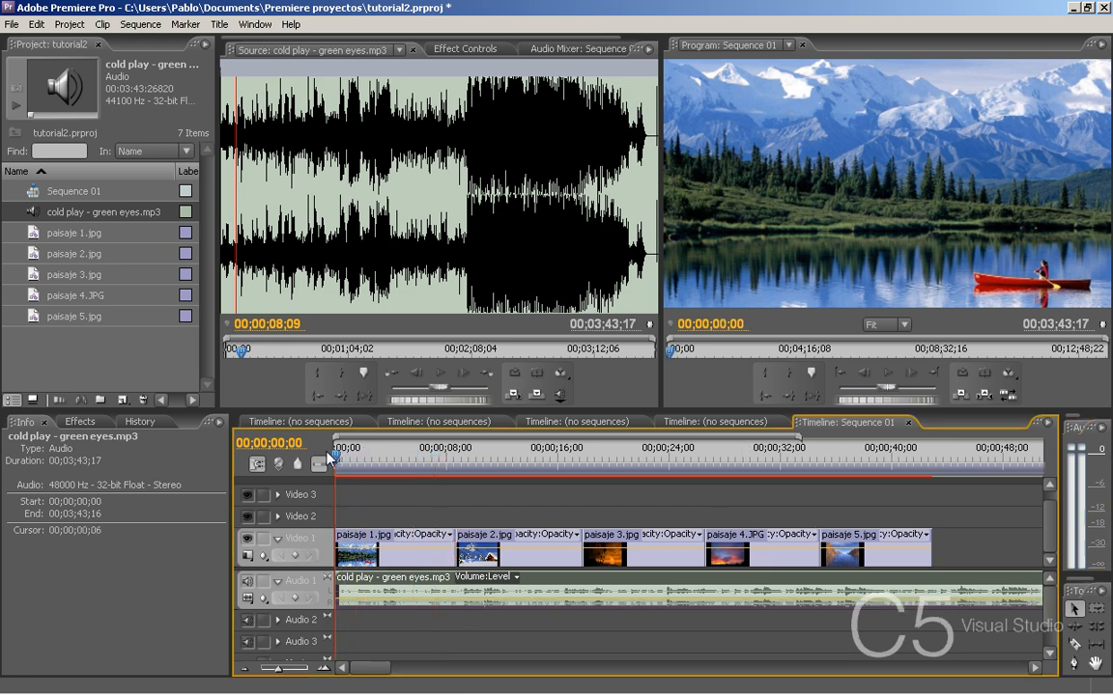
pyautogui.moveTo(328, 457)
pyautogui.mouseDown()
pyautogui.moveTo(453, 462)
pyautogui.moveTo(335, 461)
pyautogui.mouseUp()
pyautogui.click(170, 446)
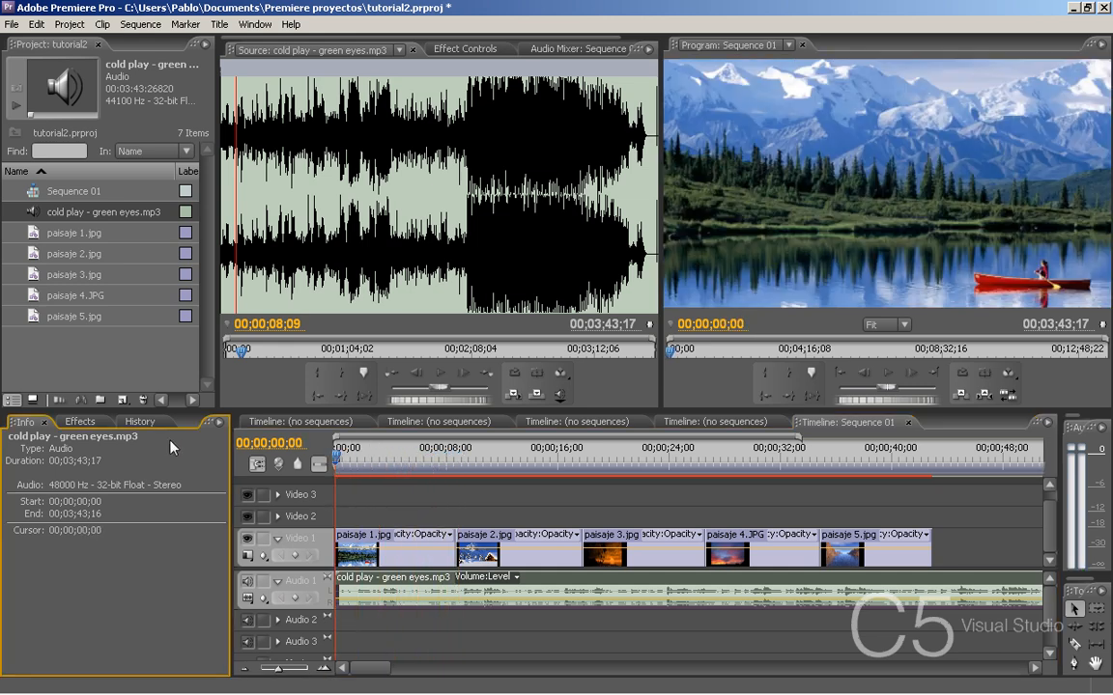
pyautogui.click(80, 422)
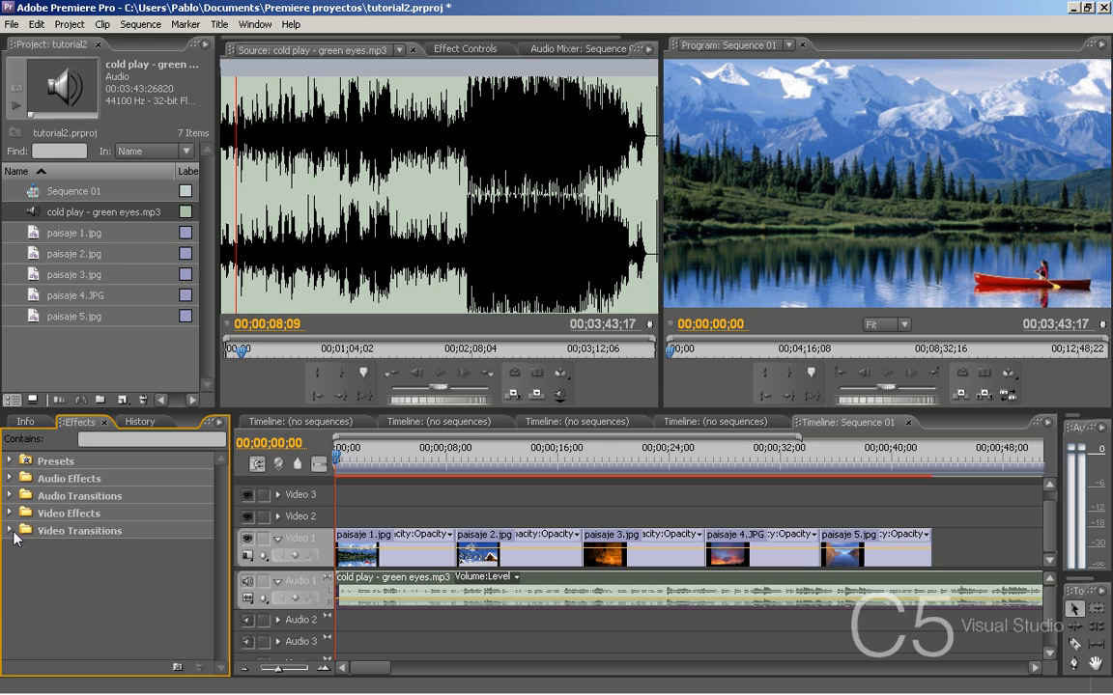
pyautogui.click(9, 530)
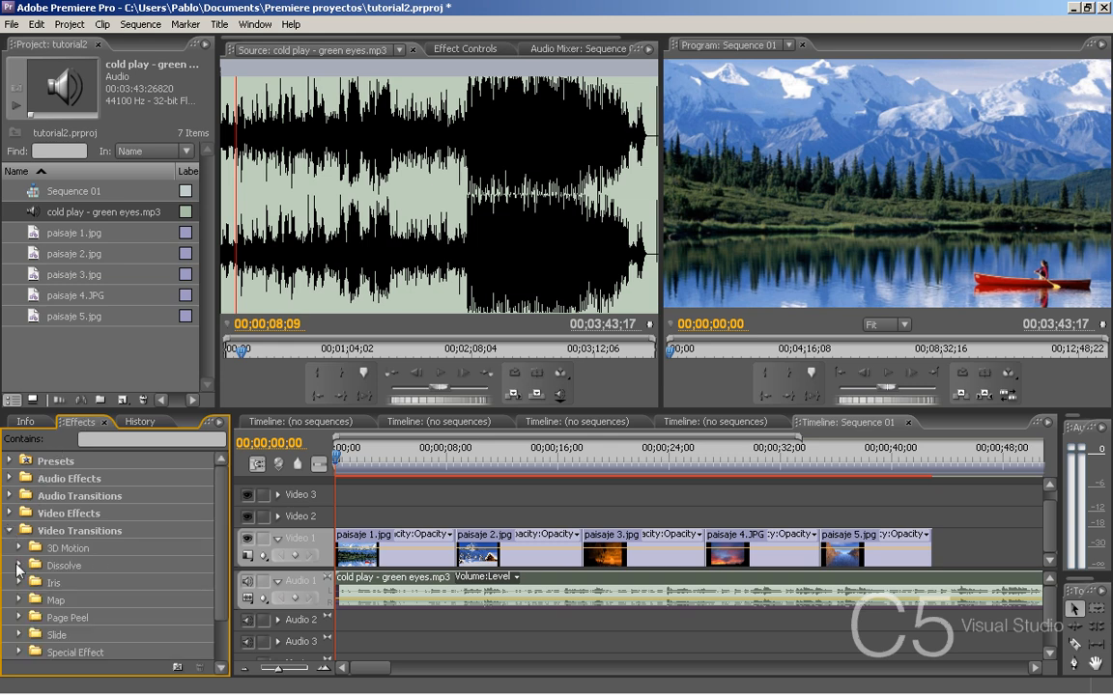
pyautogui.click(18, 566)
pyautogui.moveTo(87, 494); pyautogui.dragTo(340, 549)
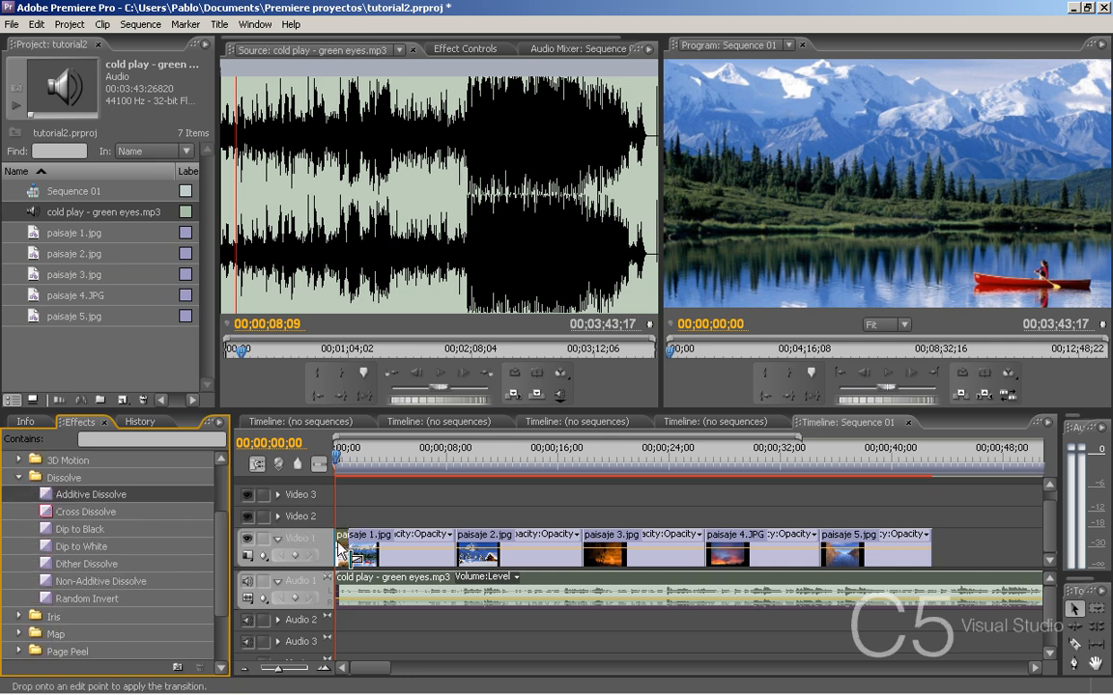
# - Apply Cross Dissolve at the cuts from paisaje 1.jpg to 2.jpg, 2.jpg to 3.jpg, and 3.jpg to 4.JPG
pyautogui.moveTo(409, 456); pyautogui.dragTo(456, 461)
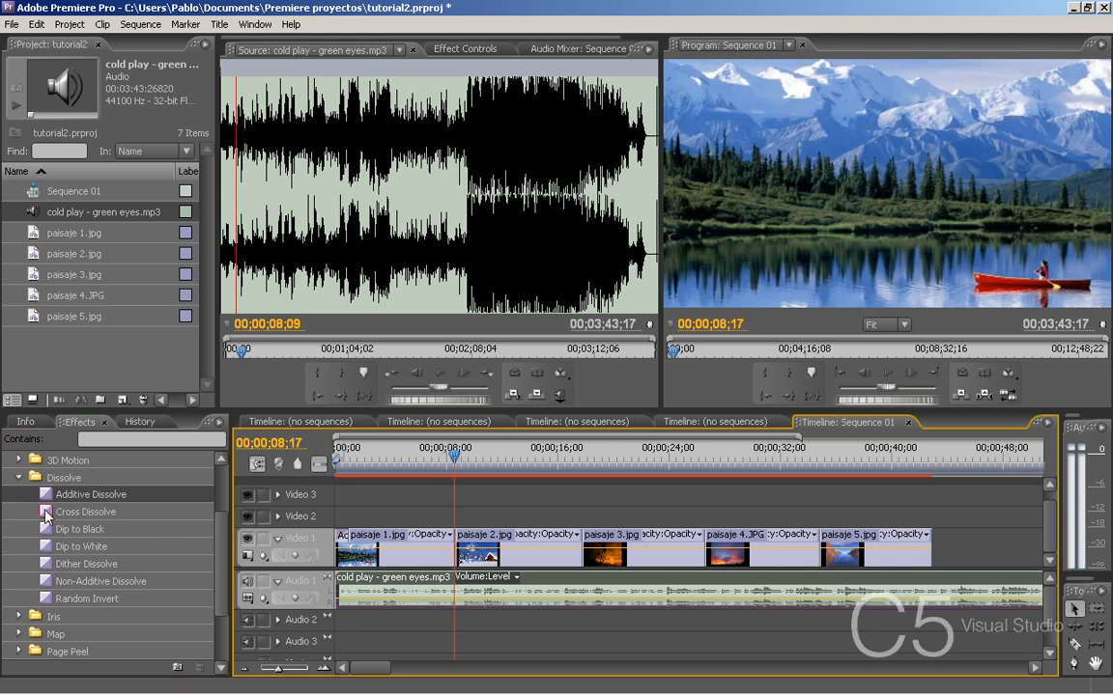
pyautogui.moveTo(47, 514); pyautogui.dragTo(458, 549)
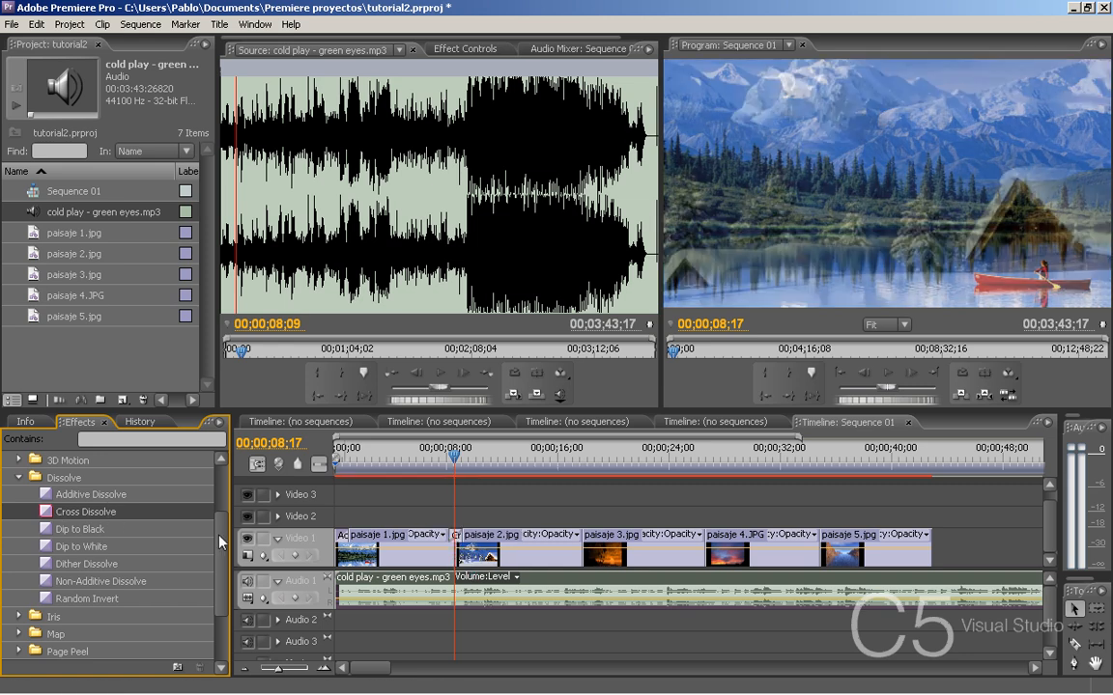
pyautogui.moveTo(85, 512); pyautogui.dragTo(585, 551)
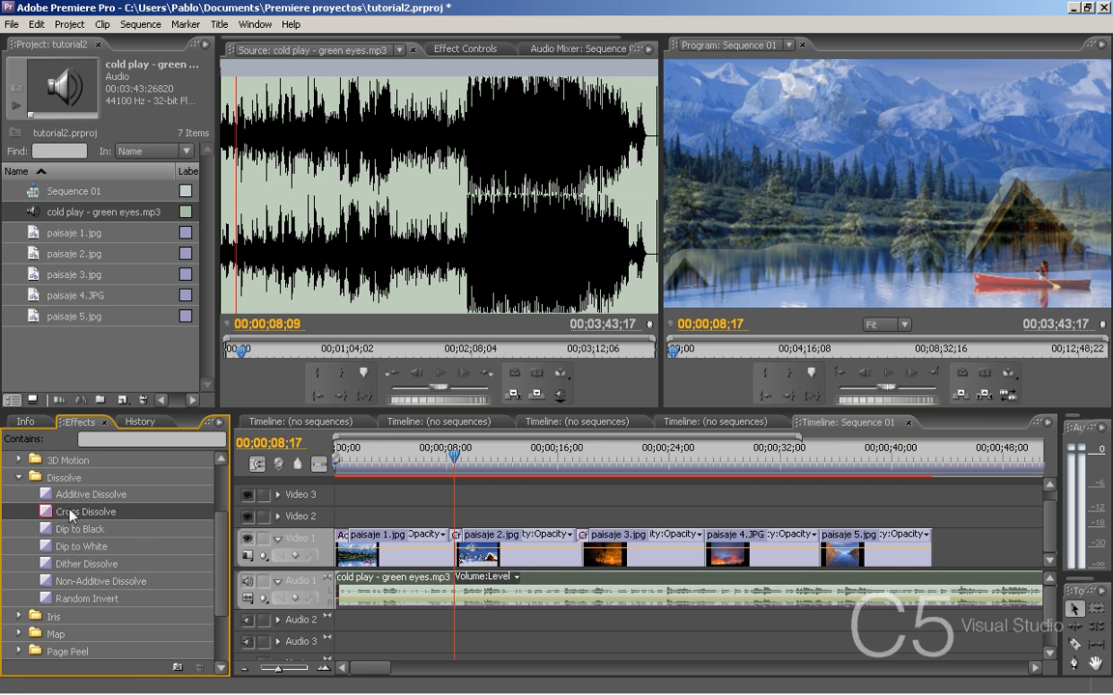
pyautogui.moveTo(70, 513); pyautogui.dragTo(702, 551)
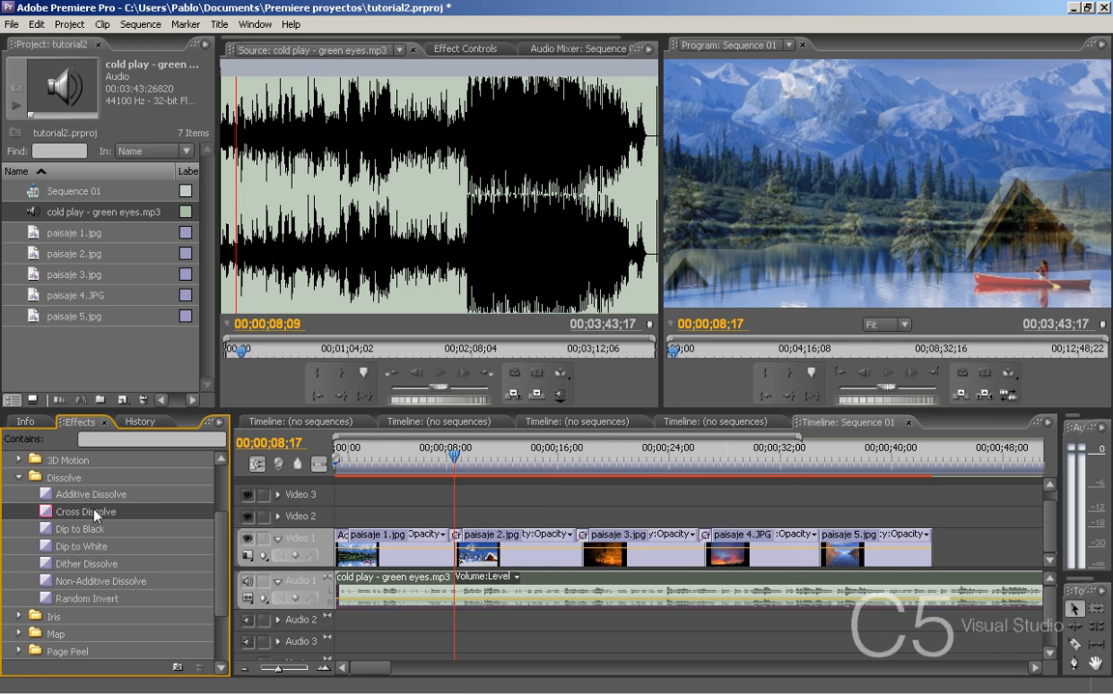
# - Apply the Additive Dissolve transition to the end of paisaje 5.jpg on Video 1
pyautogui.click(925, 456)
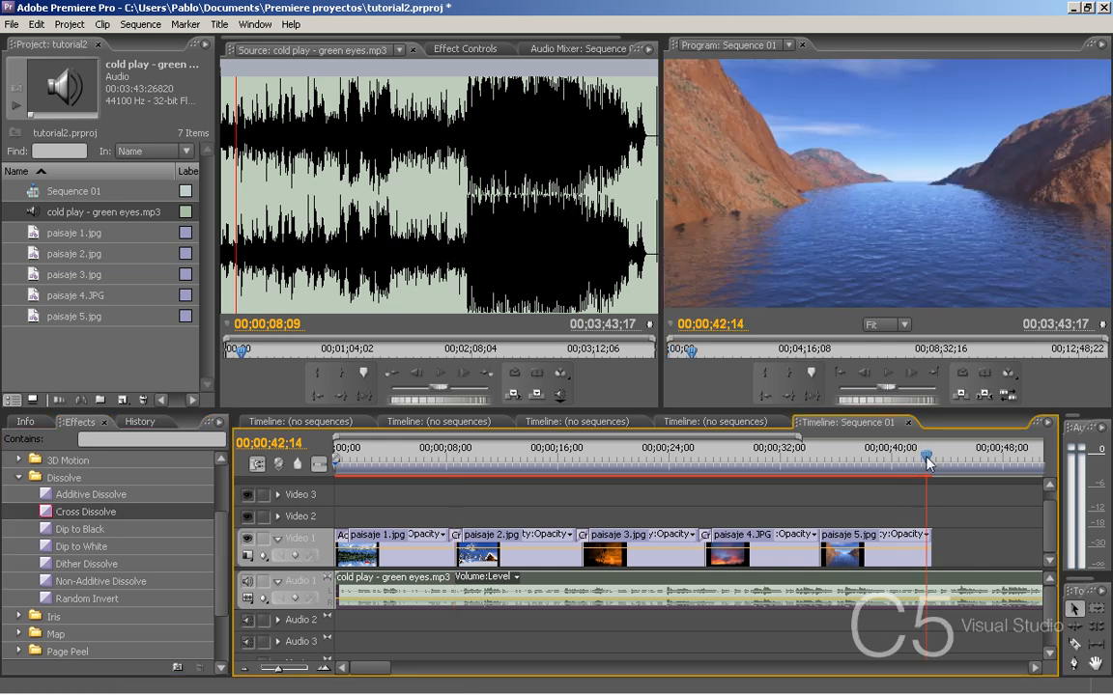
pyautogui.moveTo(87, 493); pyautogui.dragTo(526, 546)
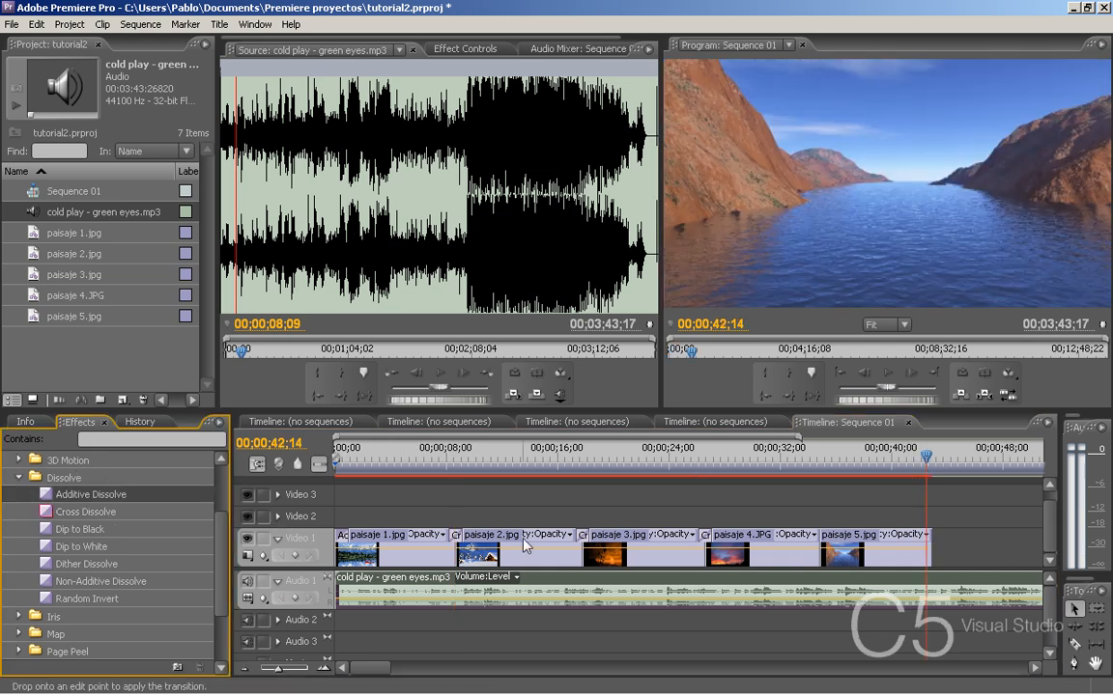
pyautogui.moveTo(929, 551); pyautogui.dragTo(929, 551)
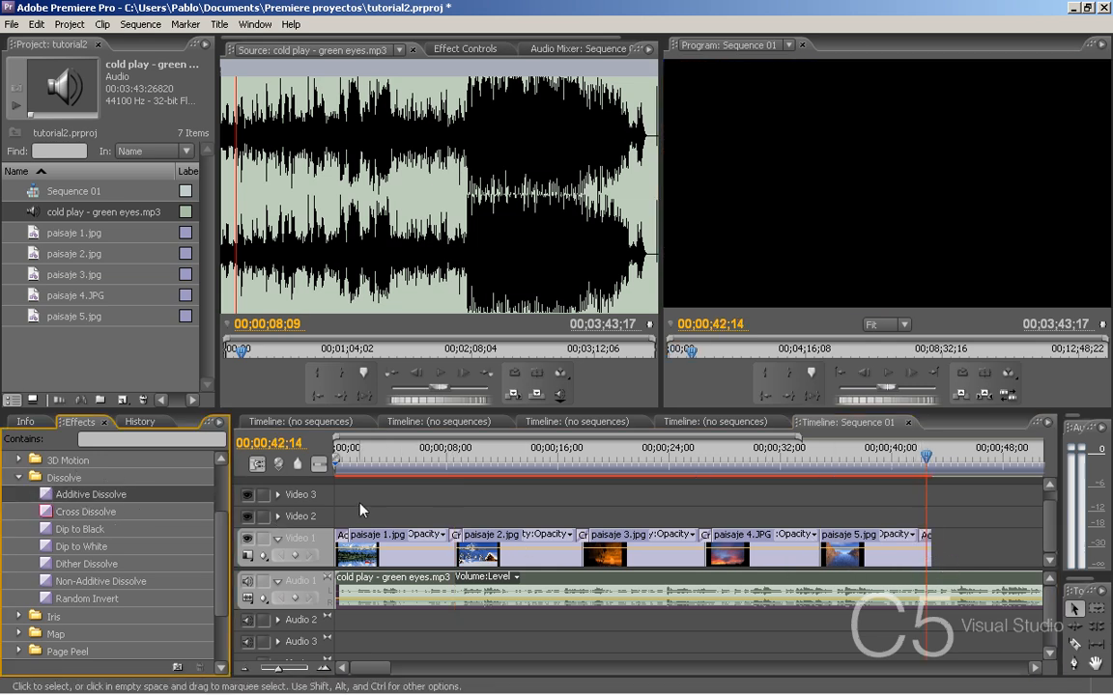
# - Play the sequence from 00;00;00;00 to review the first transitions, stopping within paisaje 2.jpg
pyautogui.click(334, 456)
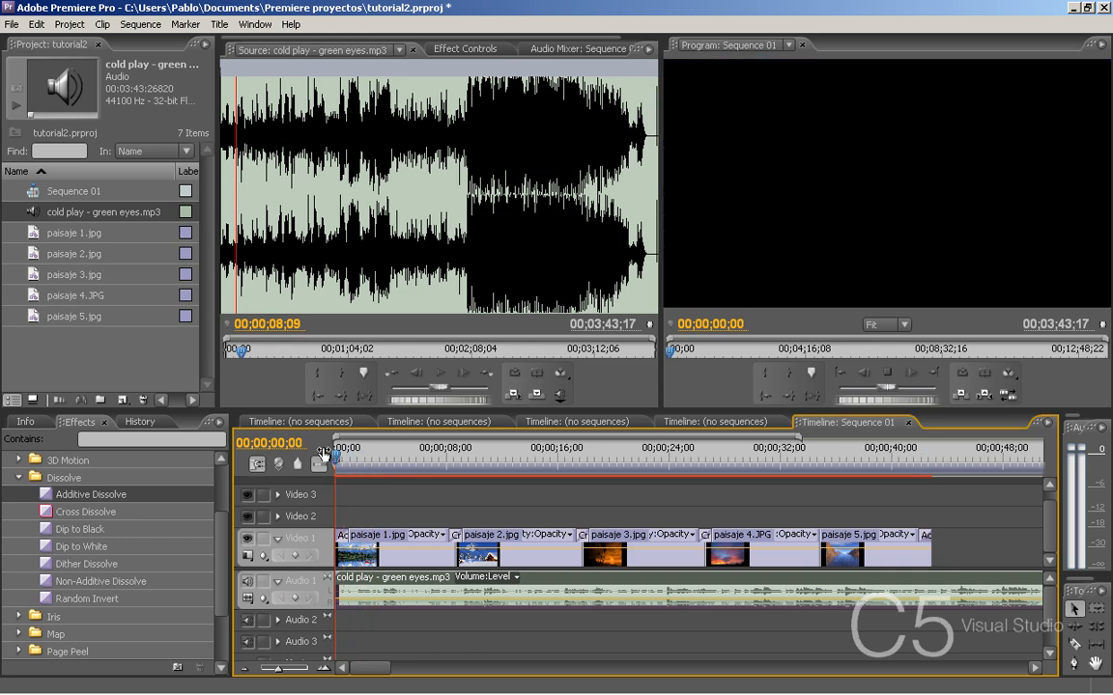
pyautogui.press('space')
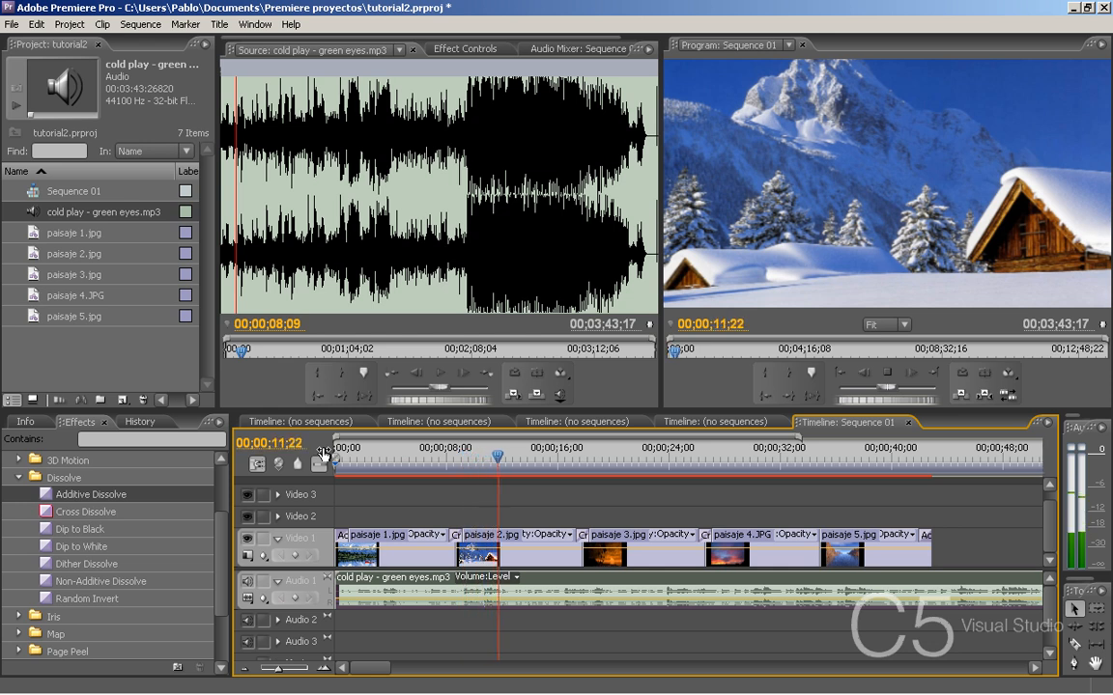
pyautogui.click(554, 454)
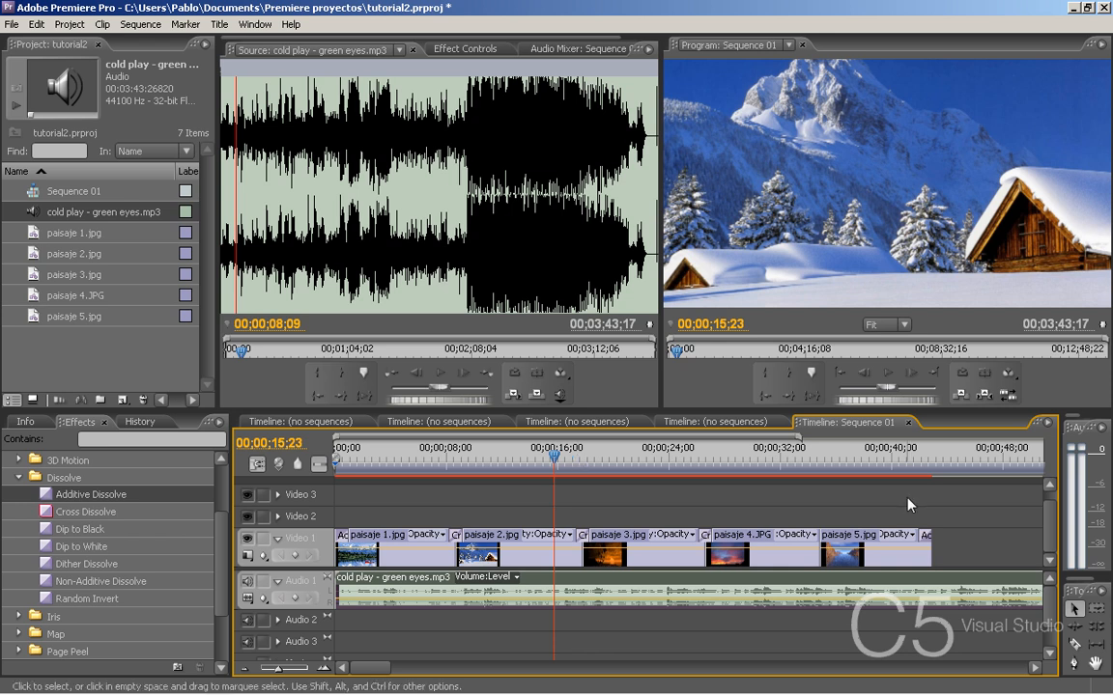
# - Place the playhead at 00;00;43;14, just past paisaje 5.jpg, and trim the end of the song back to it
pyautogui.click(871, 456)
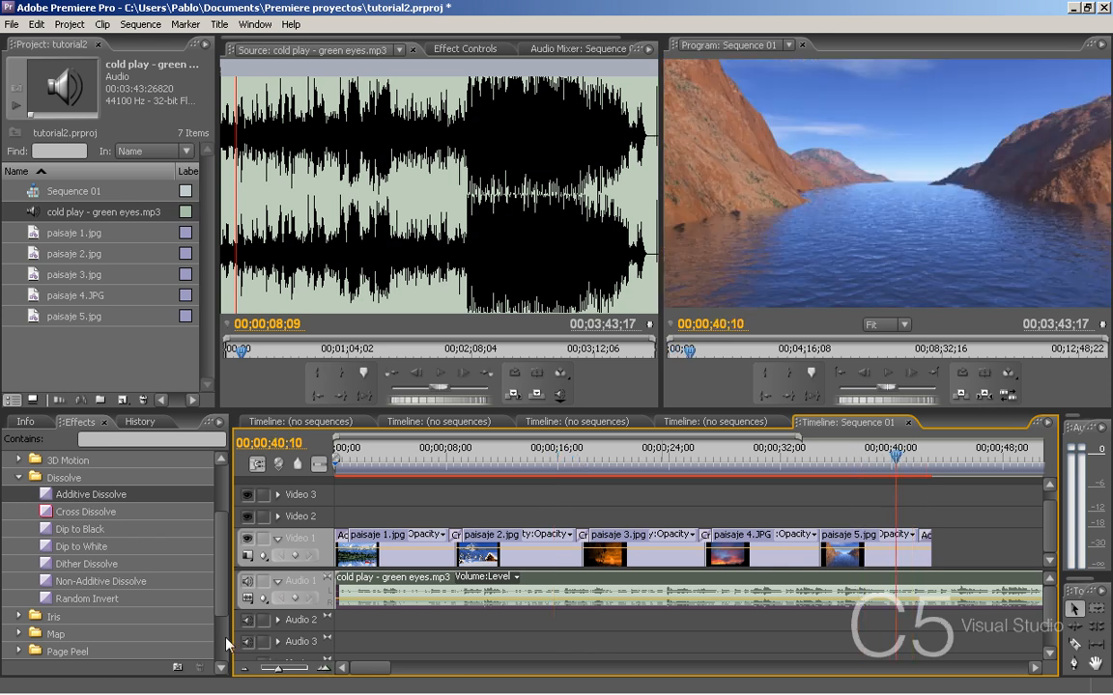
pyautogui.click(244, 669)
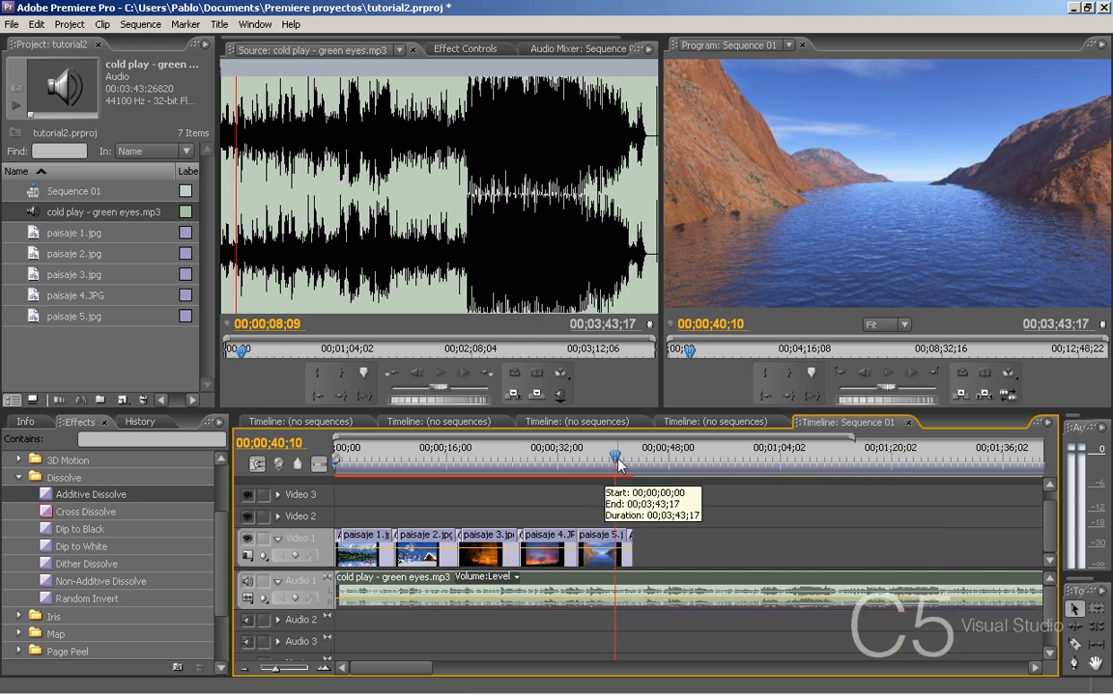
pyautogui.moveTo(616, 456); pyautogui.dragTo(638, 454)
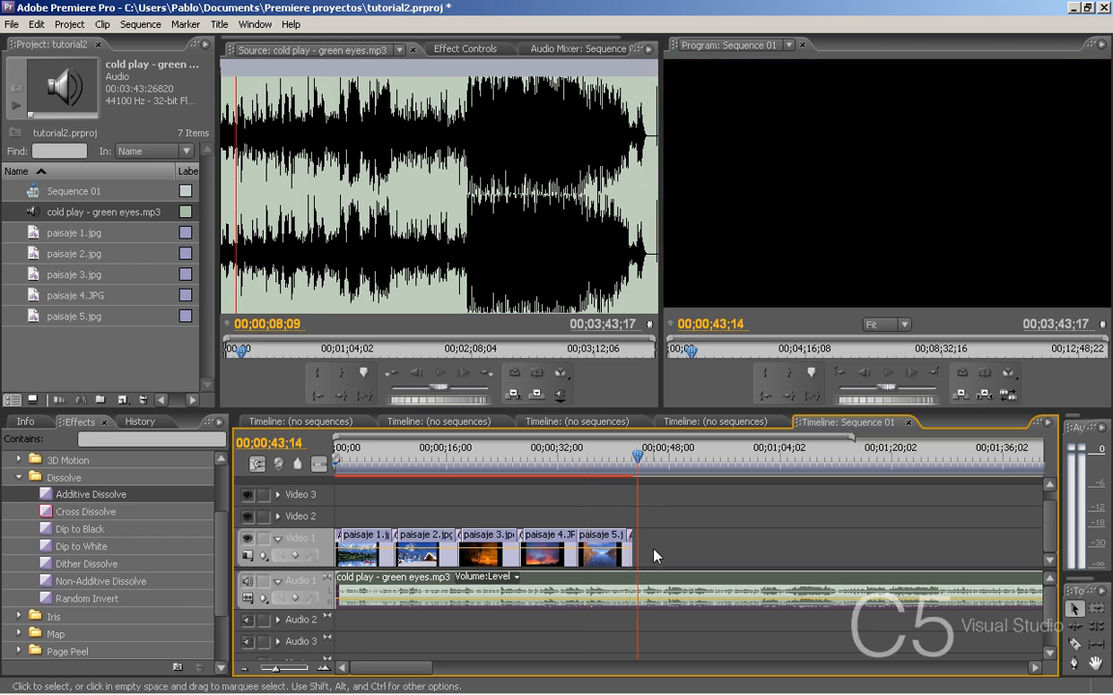
pyautogui.click(246, 668)
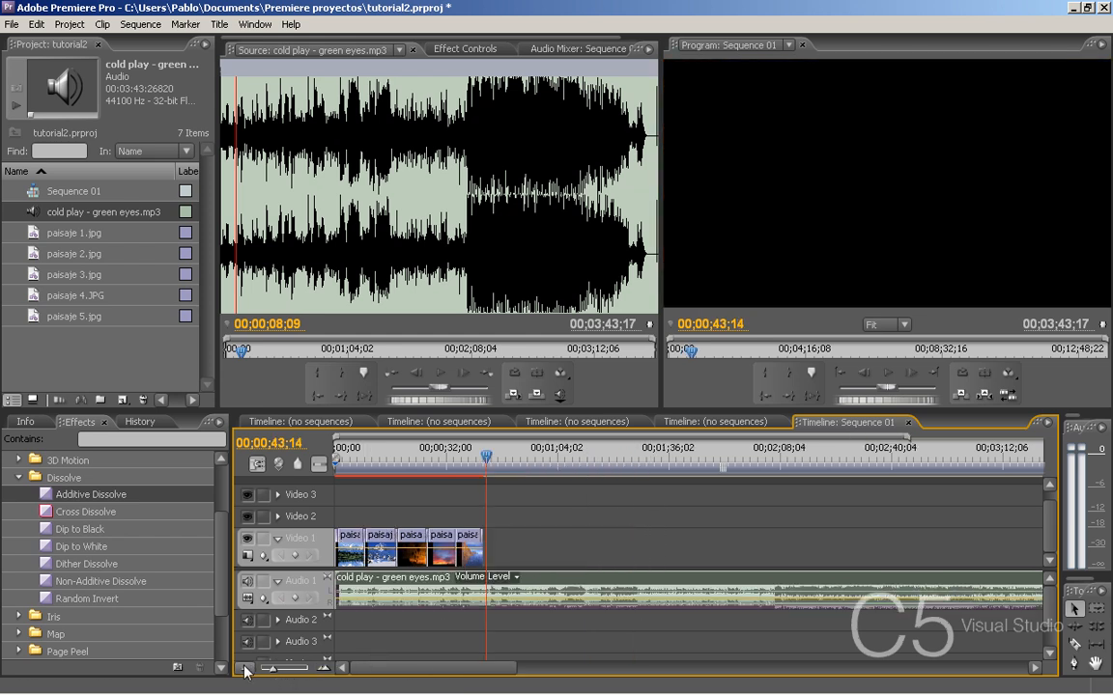
pyautogui.click(245, 672)
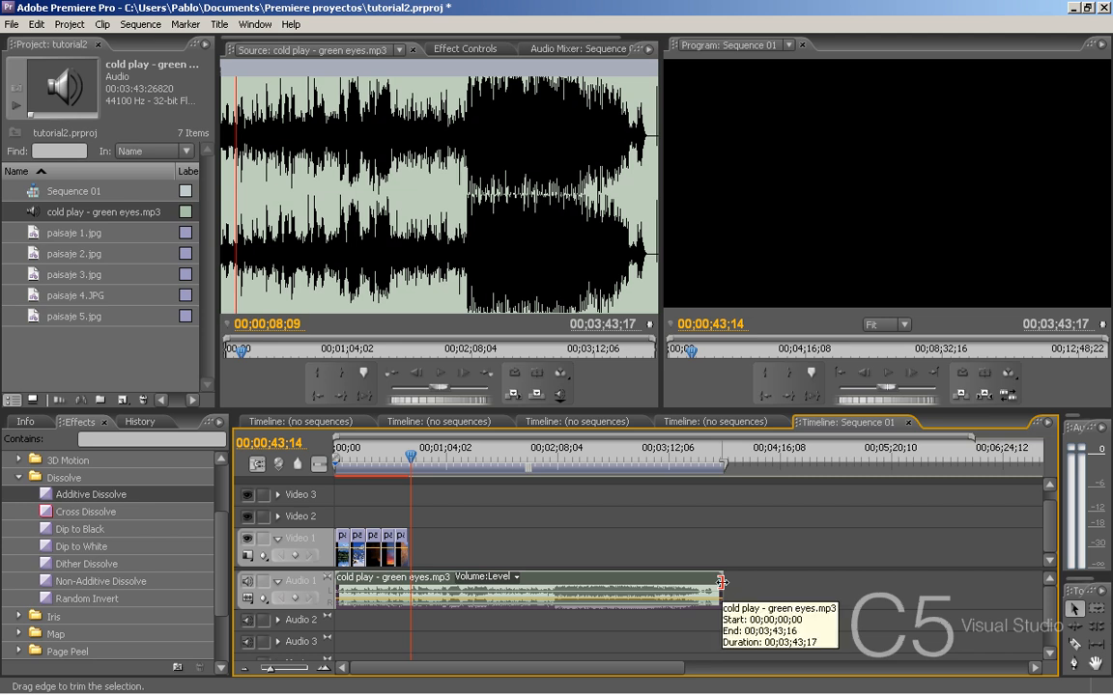
pyautogui.moveTo(723, 582); pyautogui.dragTo(409, 582)
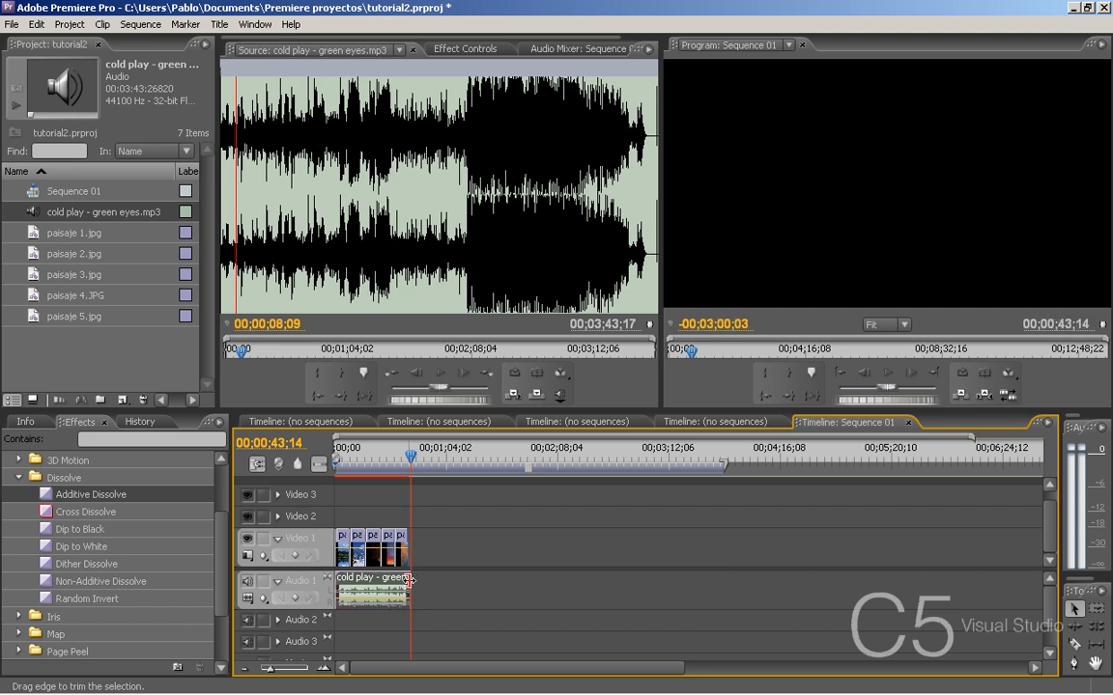
# - Trim the end of the song to 00;00;42;28, flush with the end of paisaje 5.jpg, and move the playhead to 00;00;42;19
pyautogui.click(324, 669)
pyautogui.click(324, 669)
pyautogui.click(323, 669)
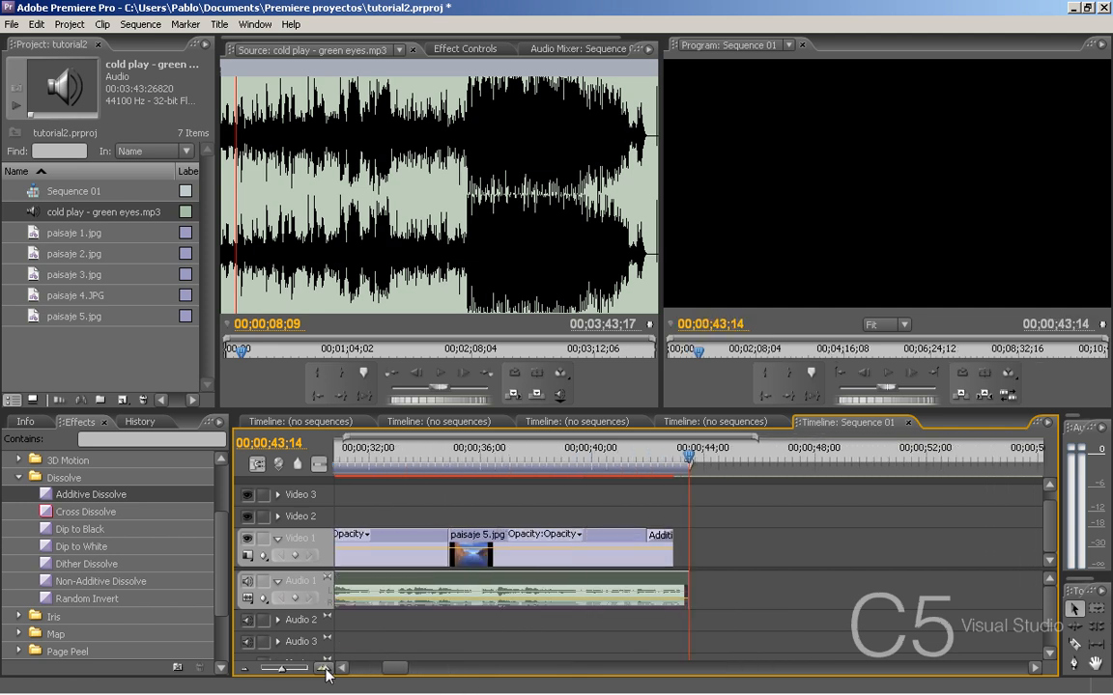
pyautogui.click(323, 670)
pyautogui.moveTo(689, 579); pyautogui.dragTo(661, 584)
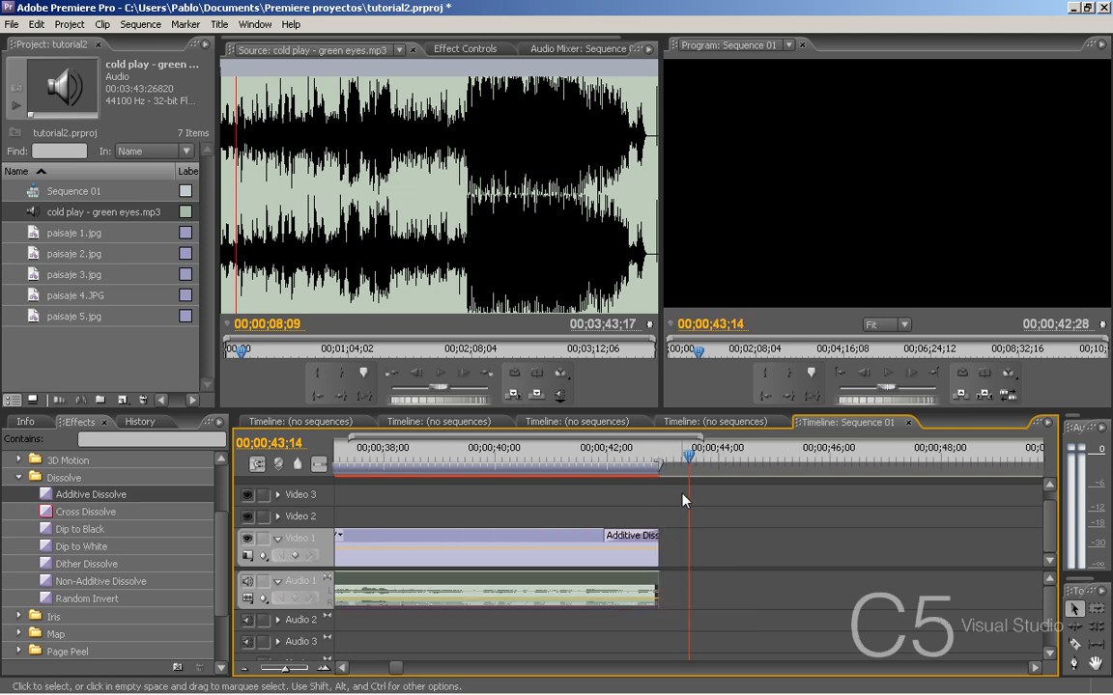
pyautogui.click(644, 456)
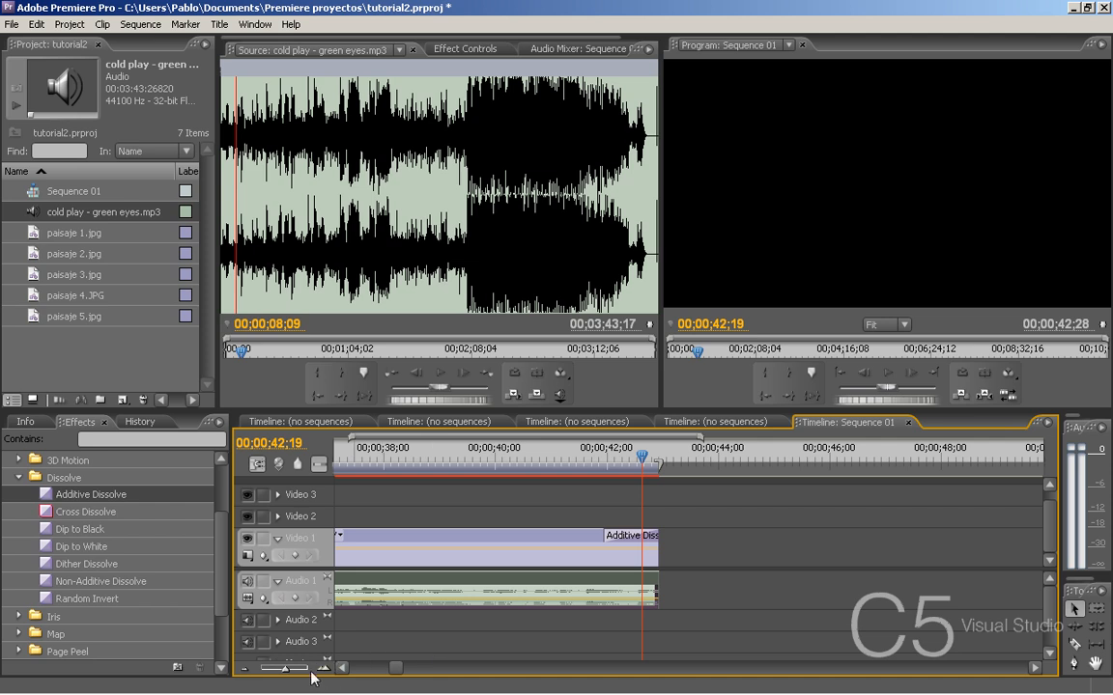
pyautogui.click(247, 667)
pyautogui.click(246, 667)
pyautogui.click(247, 666)
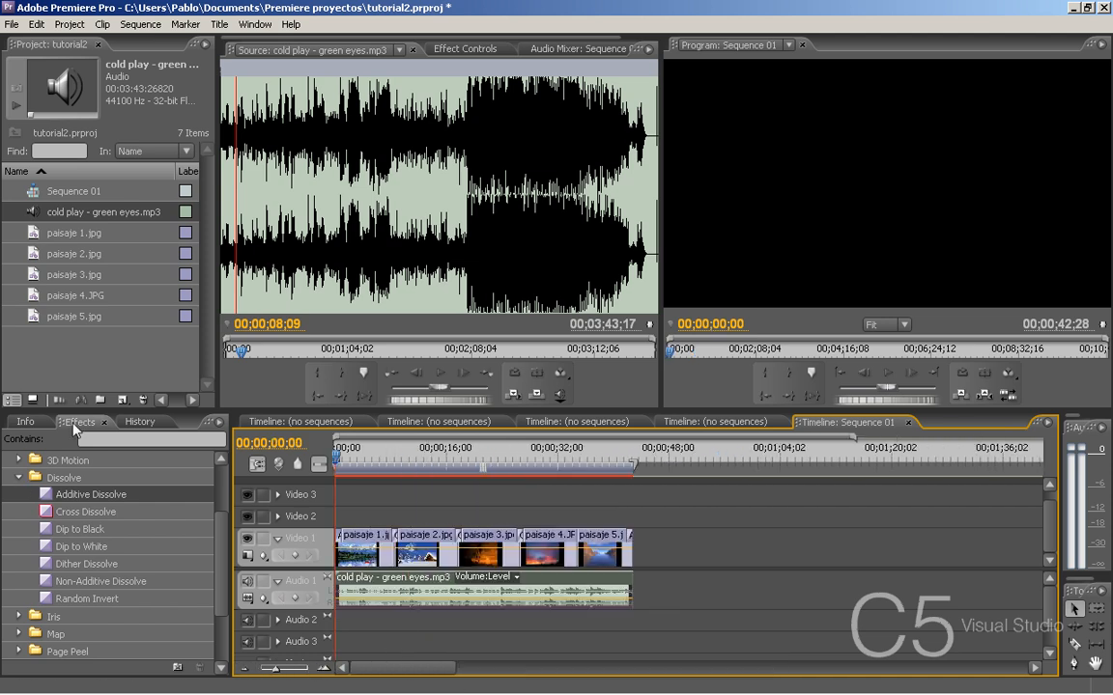
# - Apply the Constant Gain crossfade to the start and end of the song on Audio 1, and play the slideshow's ending
pyautogui.click(74, 425)
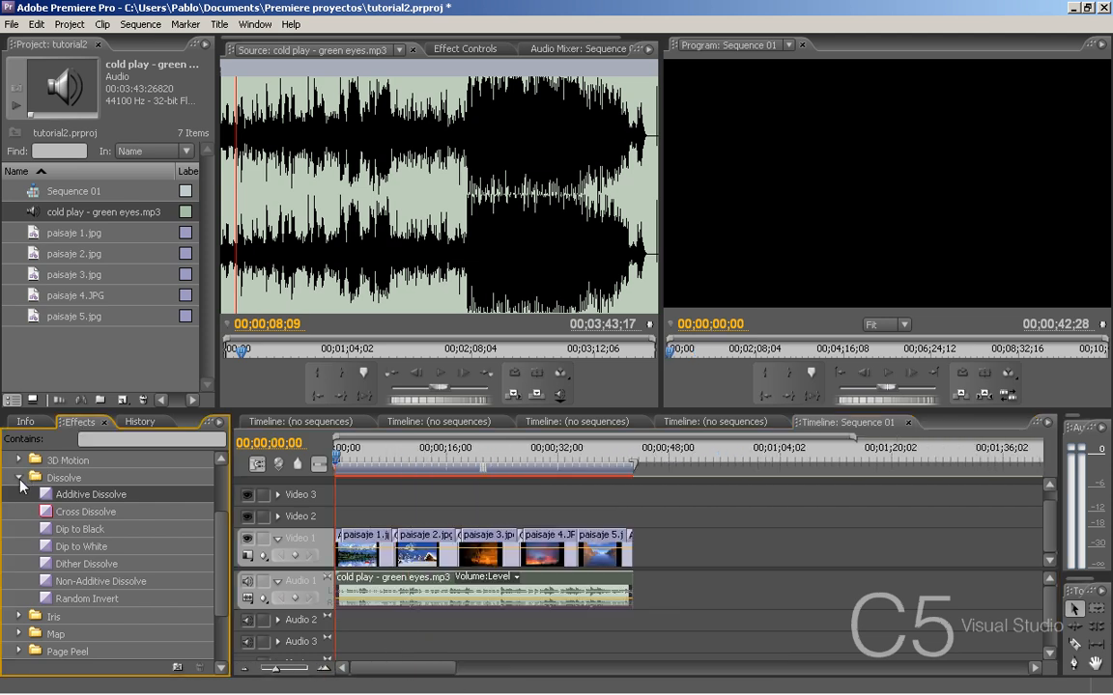
pyautogui.click(18, 477)
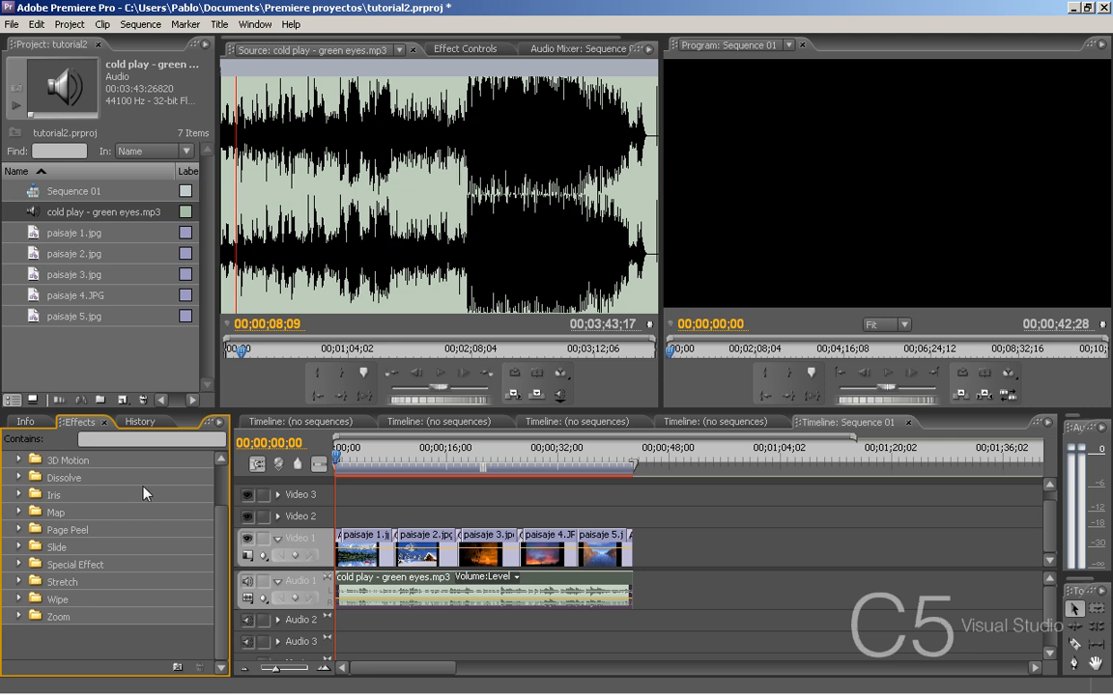
pyautogui.scroll(3, 198, 477)
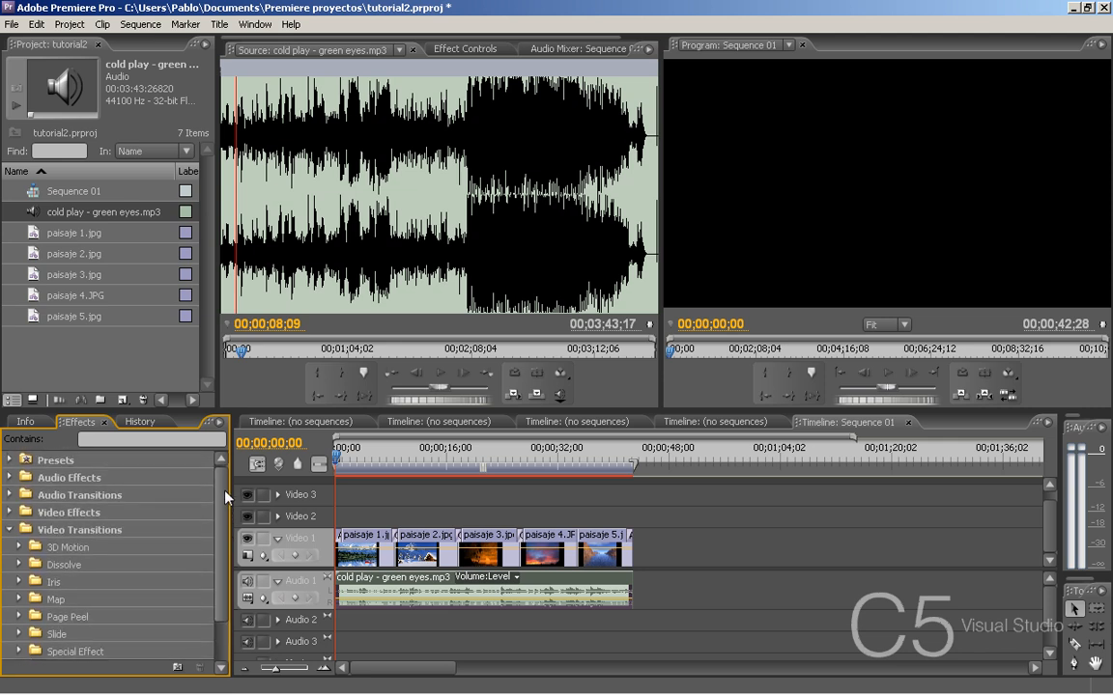
pyautogui.click(9, 530)
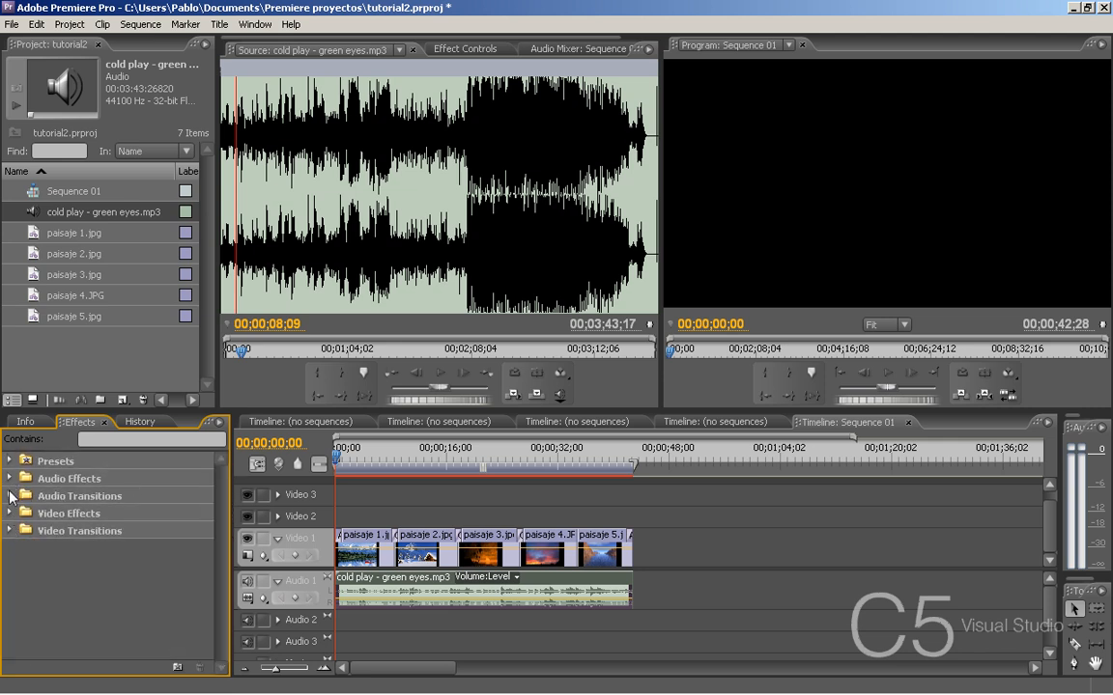
pyautogui.click(10, 496)
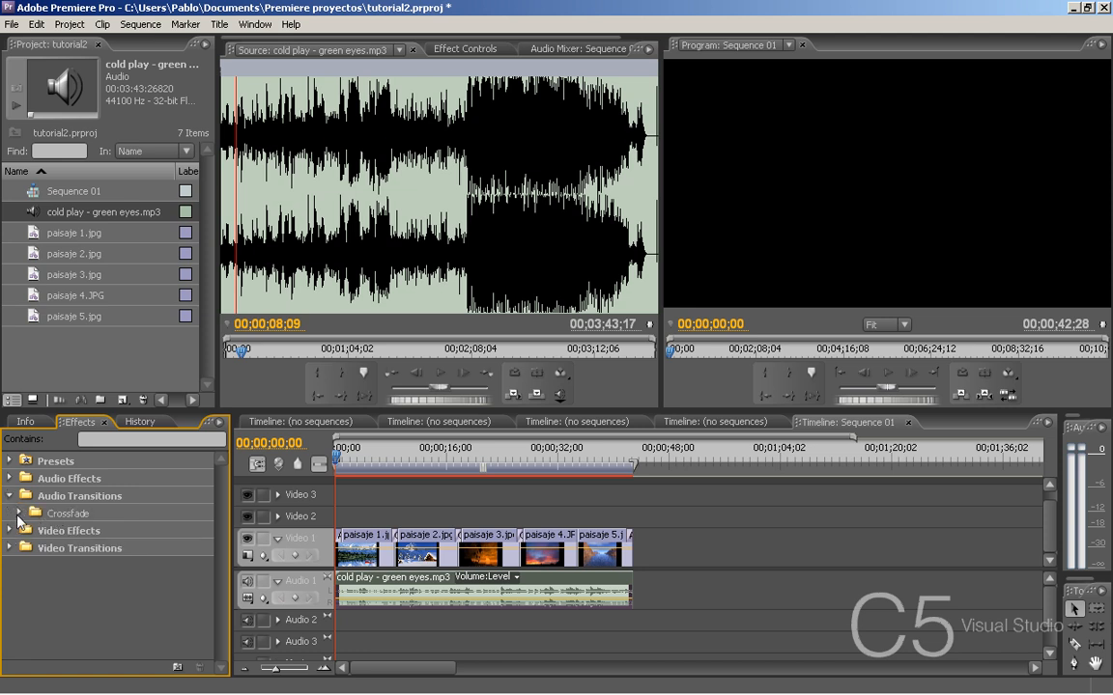
pyautogui.click(20, 515)
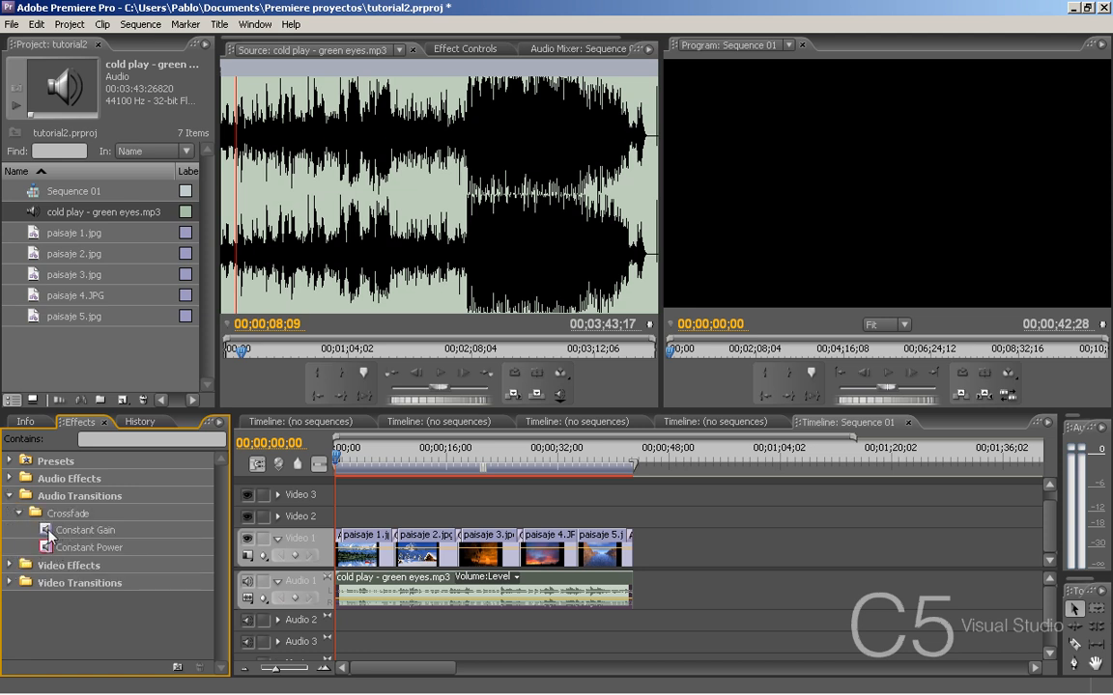
pyautogui.moveTo(77, 530); pyautogui.dragTo(342, 592)
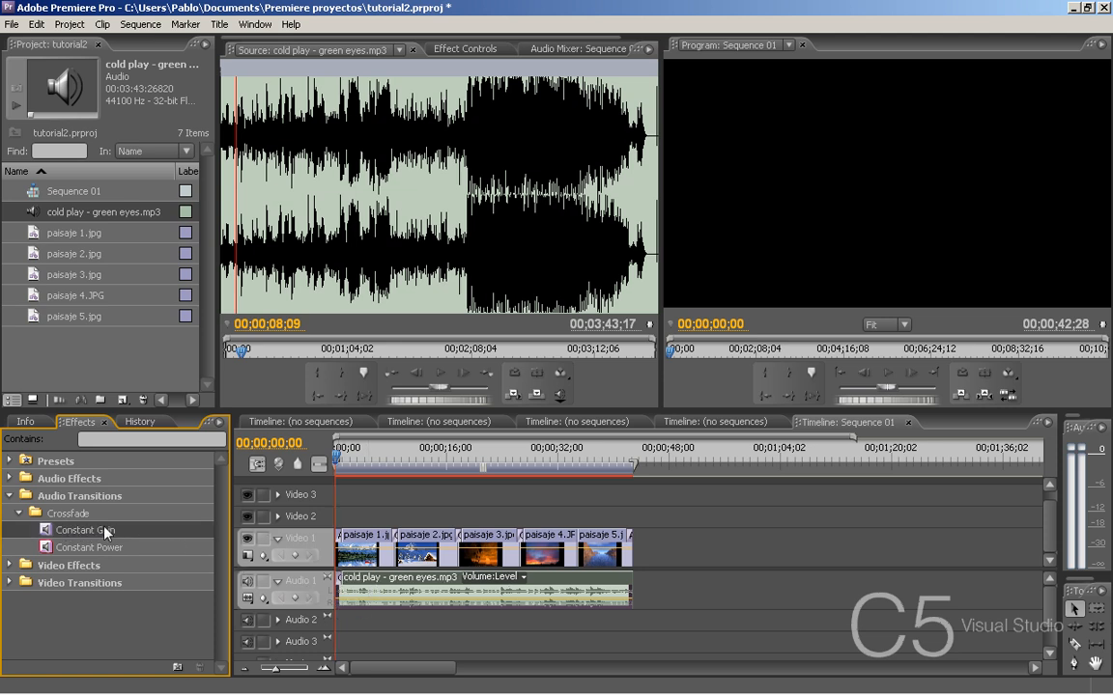
pyautogui.moveTo(103, 530); pyautogui.dragTo(630, 591)
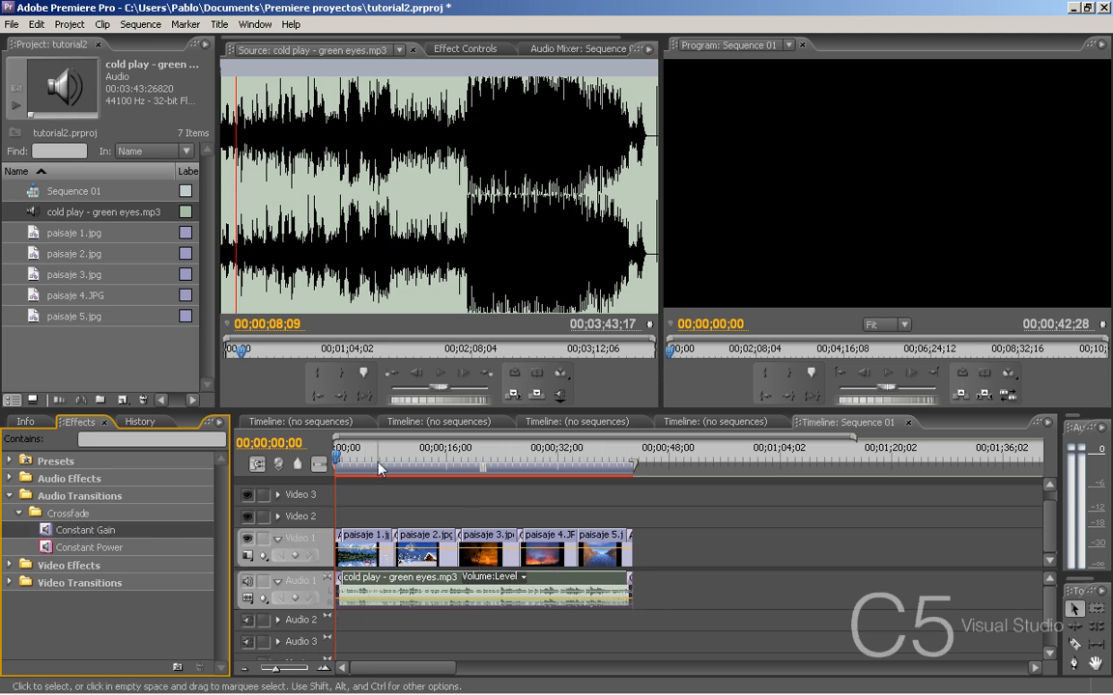
pyautogui.click(618, 460)
pyautogui.press('space')
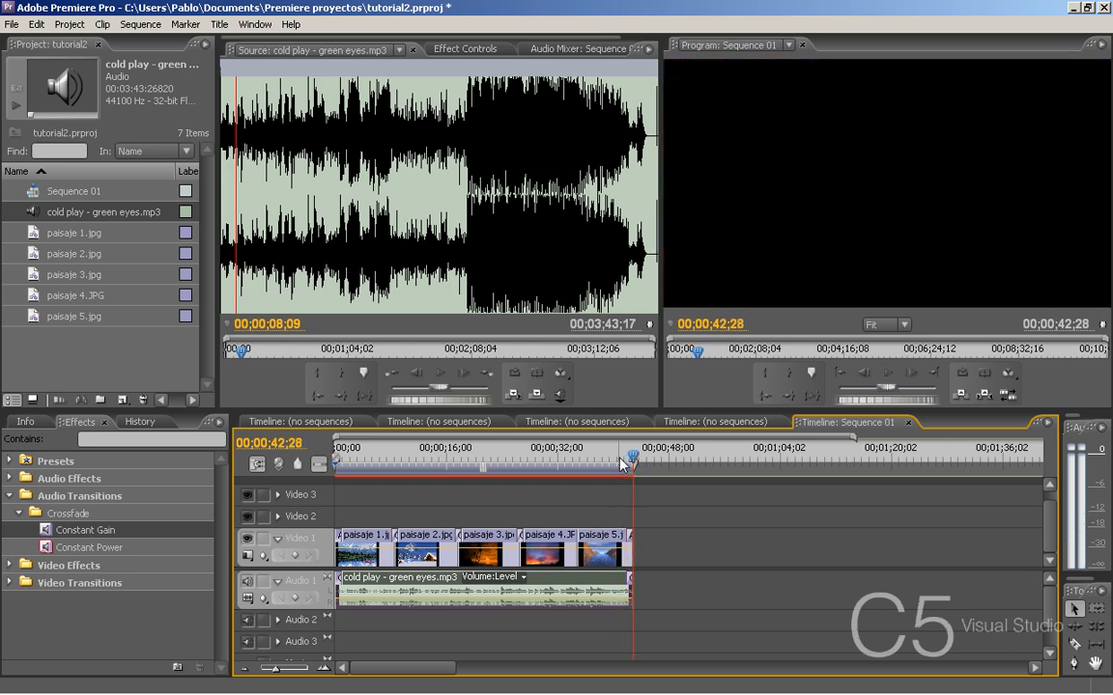
# - Remove the dissolve at the start of paisaje 1.jpg and the cross dissolve between paisaje 1.jpg and paisaje 2.jpg
pyautogui.click(594, 460)
pyautogui.moveTo(594, 460); pyautogui.dragTo(368, 462)
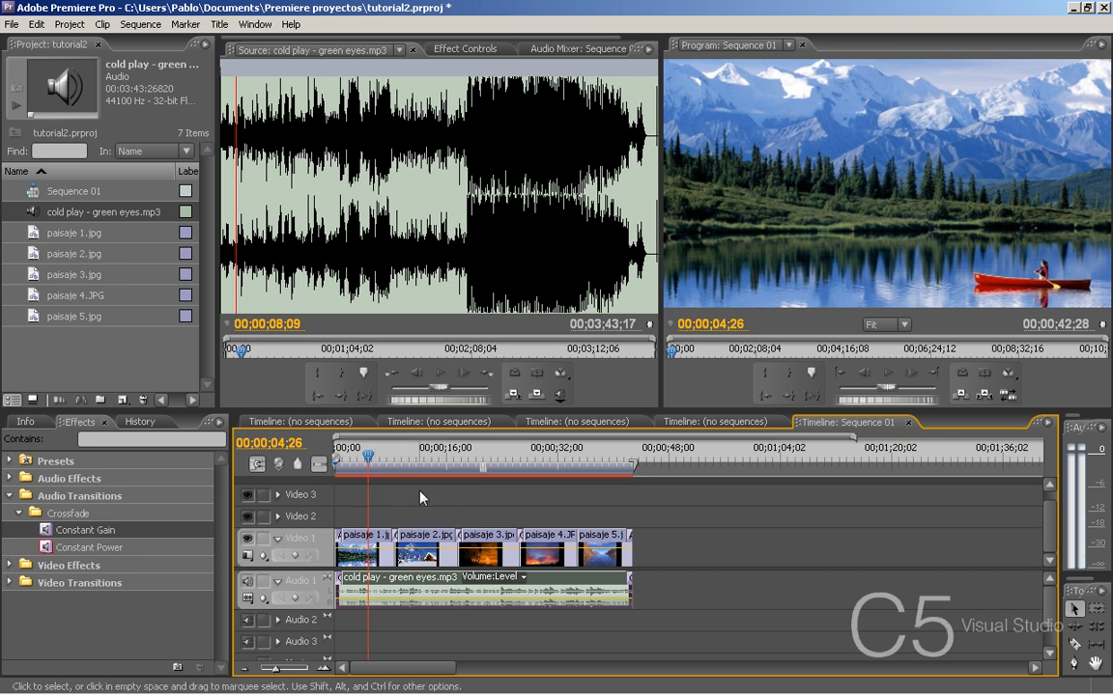
pyautogui.click(321, 669)
pyautogui.click(322, 669)
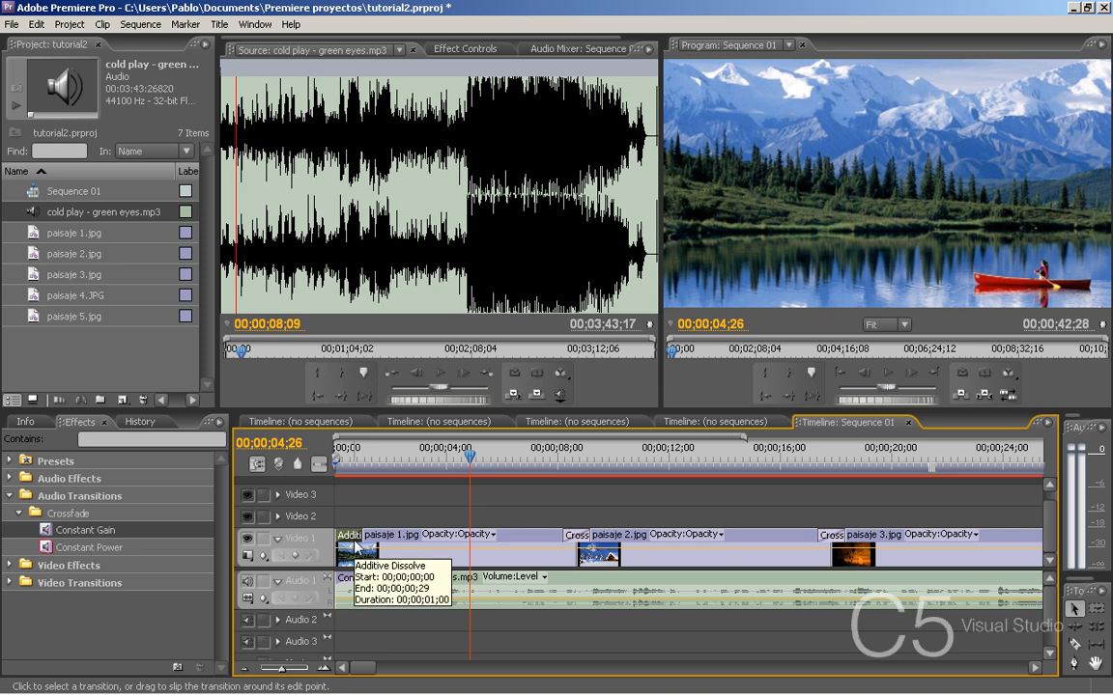
pyautogui.hotkey('ctrl', 'z')
pyautogui.hotkey('ctrl', 'z')
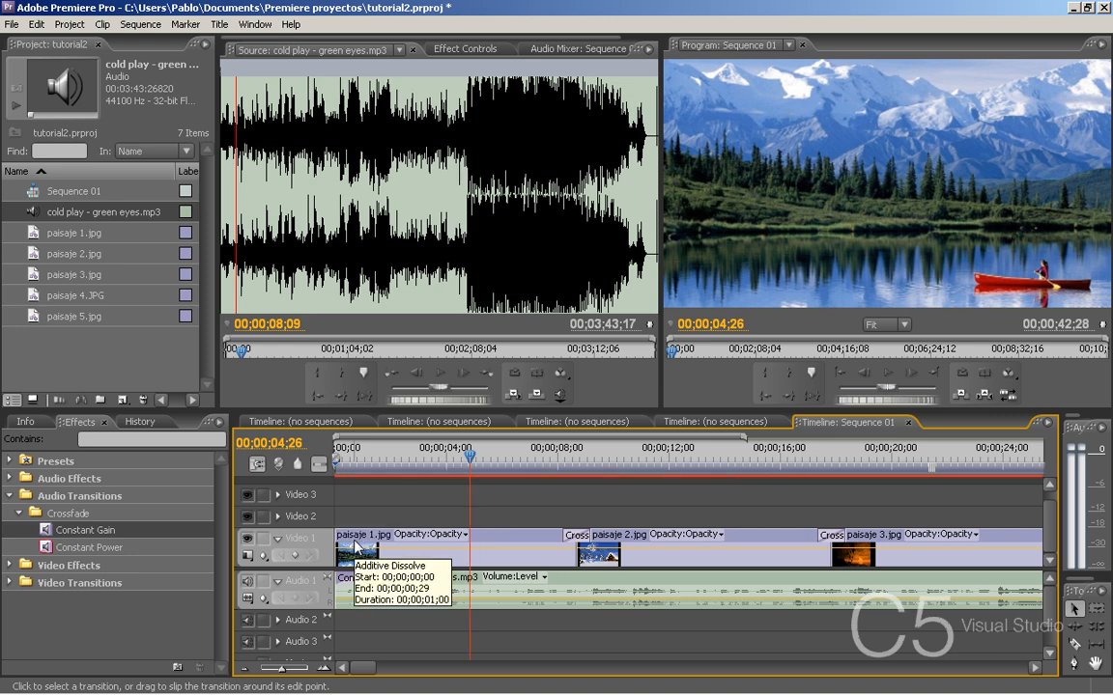
# - At 00;00;00;00, show the program preview at 50% and set the Motion scale of paisaje 1.jpg to 100
pyautogui.click(517, 547)
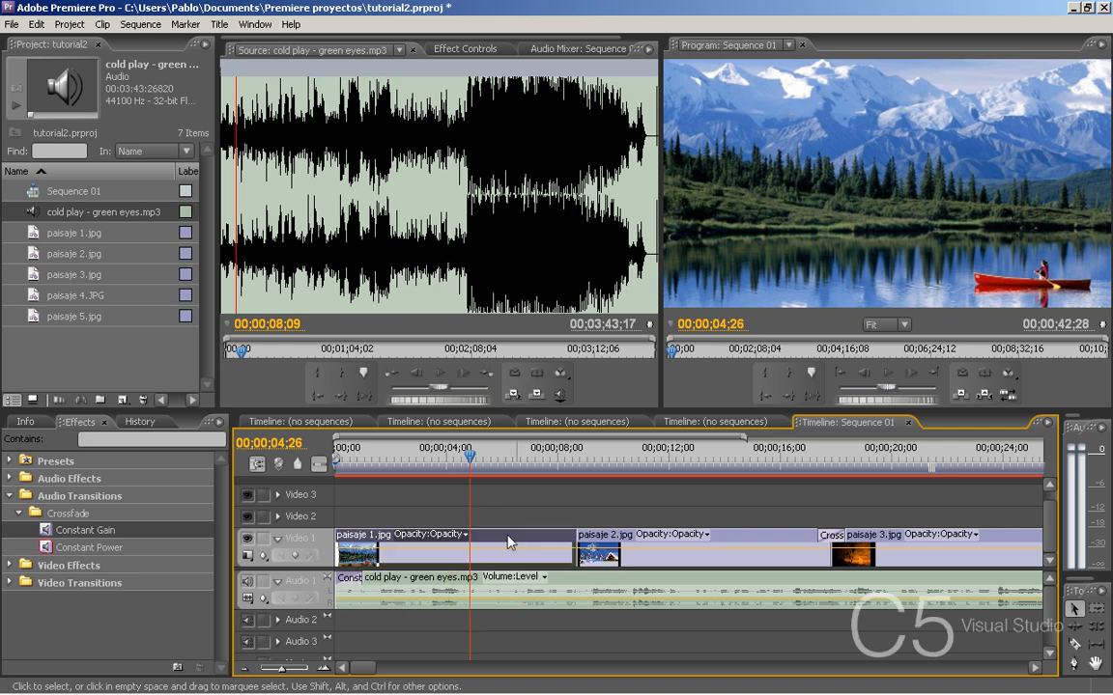
pyautogui.moveTo(349, 460); pyautogui.dragTo(333, 460)
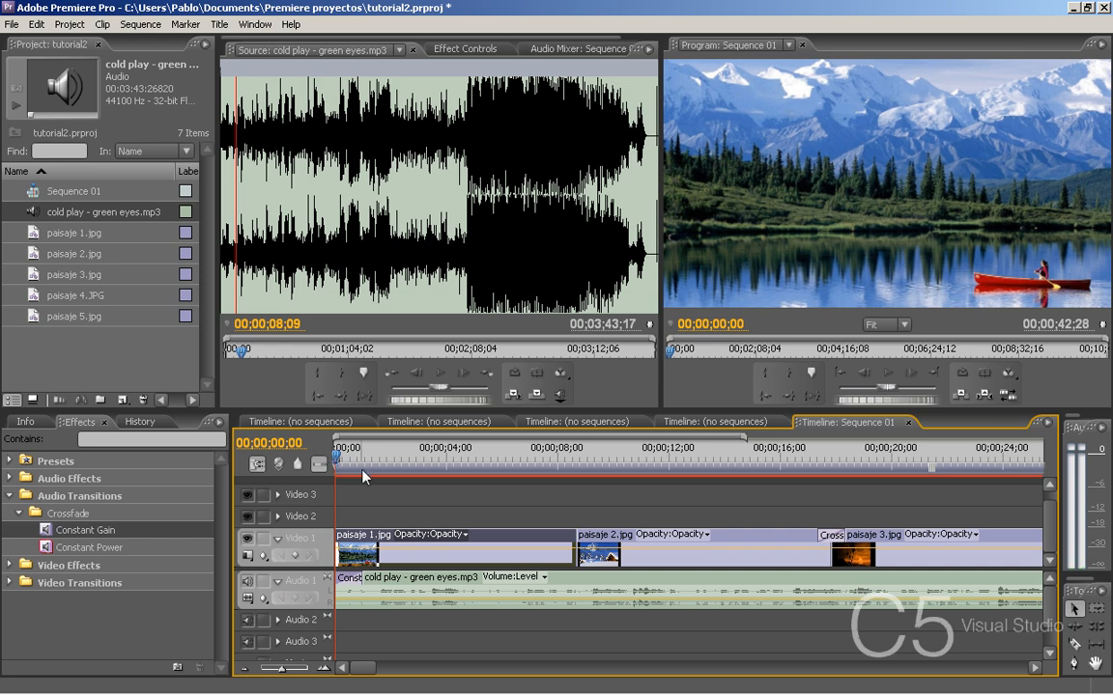
pyautogui.click(470, 53)
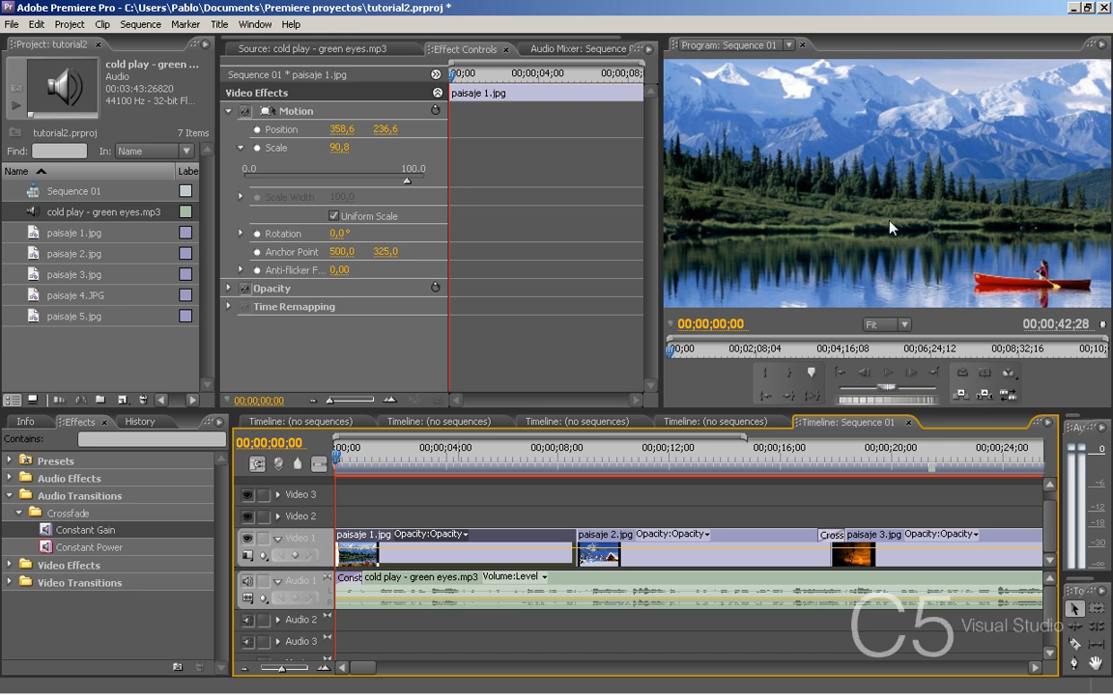
pyautogui.click(887, 325)
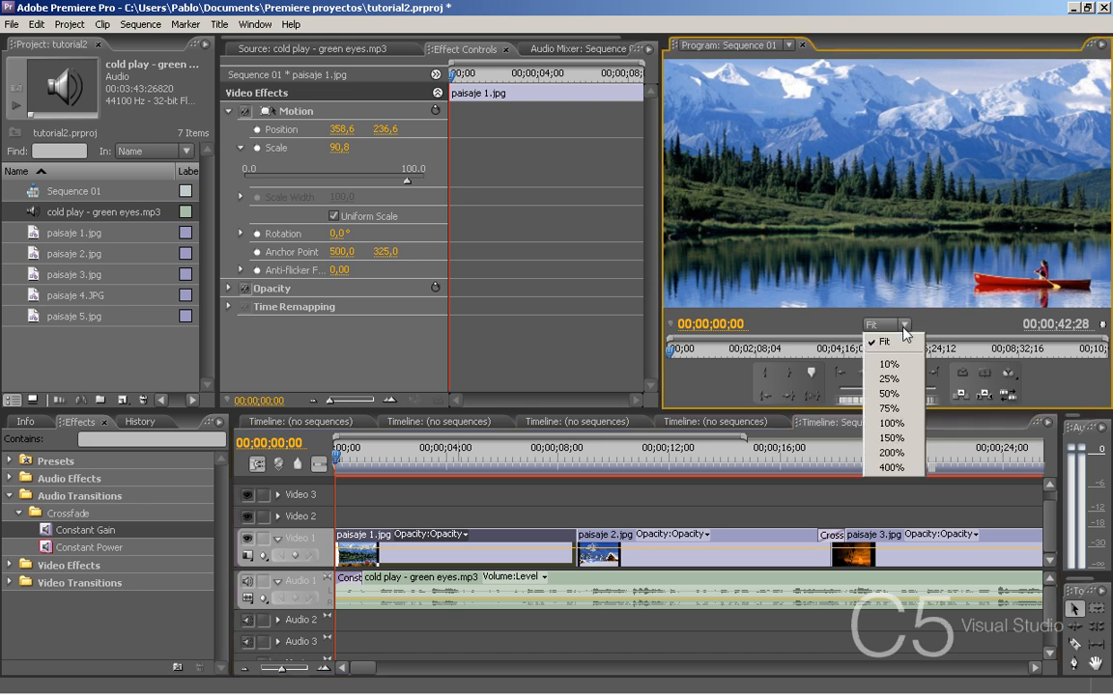
pyautogui.click(896, 393)
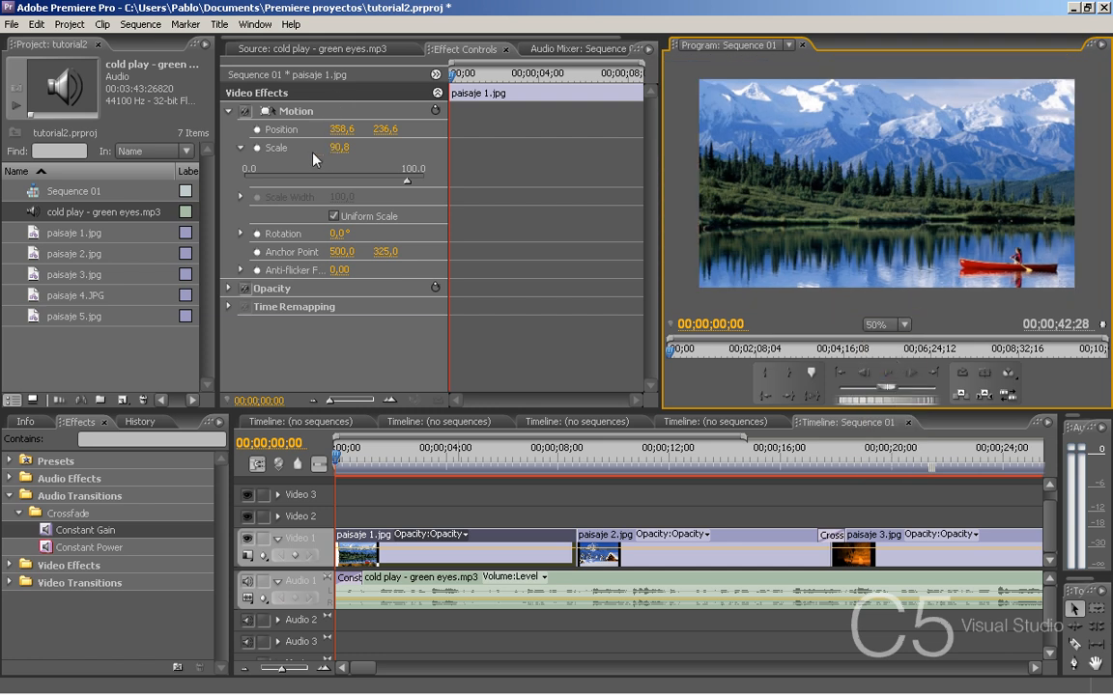
pyautogui.click(305, 114)
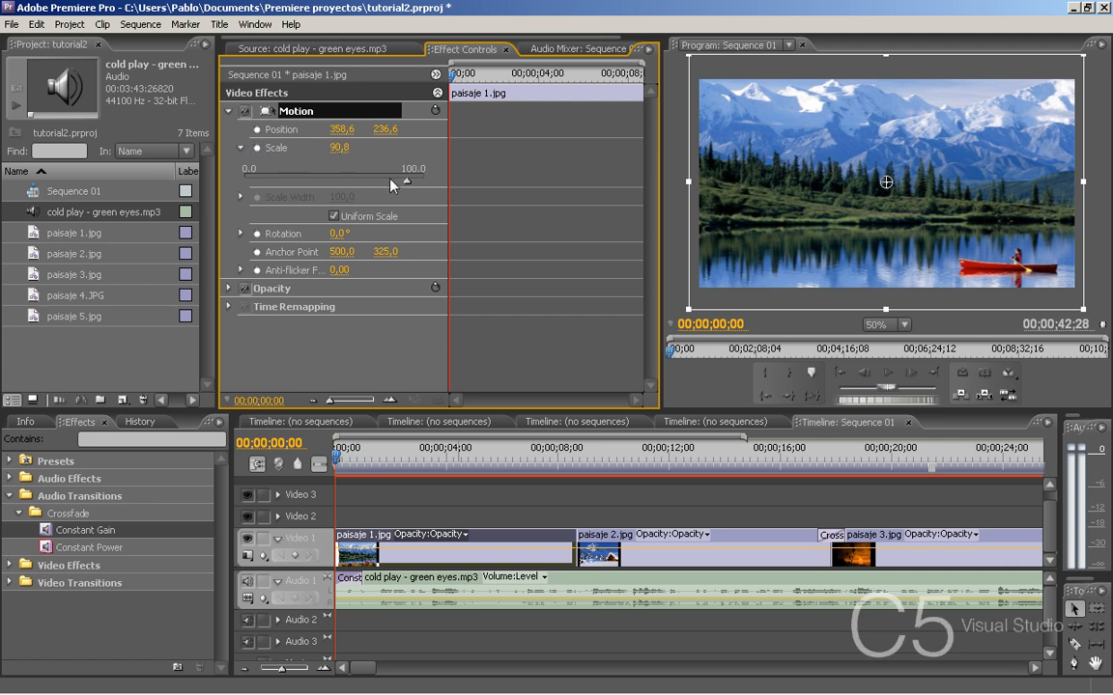
pyautogui.moveTo(410, 181); pyautogui.dragTo(426, 182)
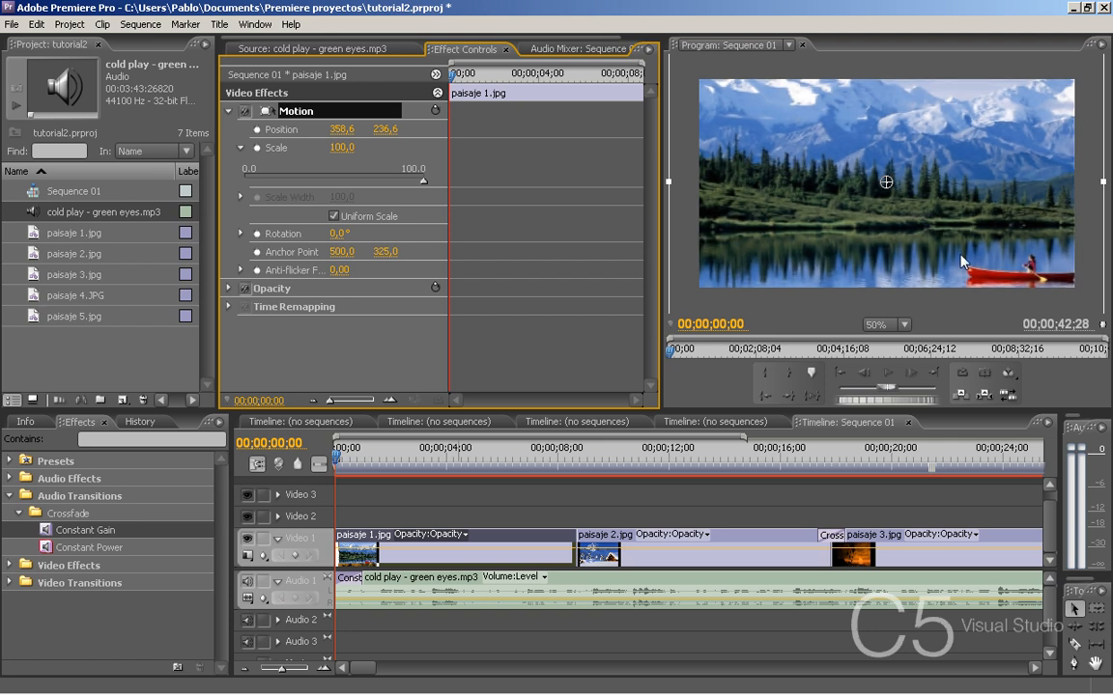
# - Reposition paisaje 1.jpg to about 373,6 by 196,6 and set a starting Position keyframe at the beginning of the clip
pyautogui.moveTo(1028, 251); pyautogui.dragTo(1021, 247)
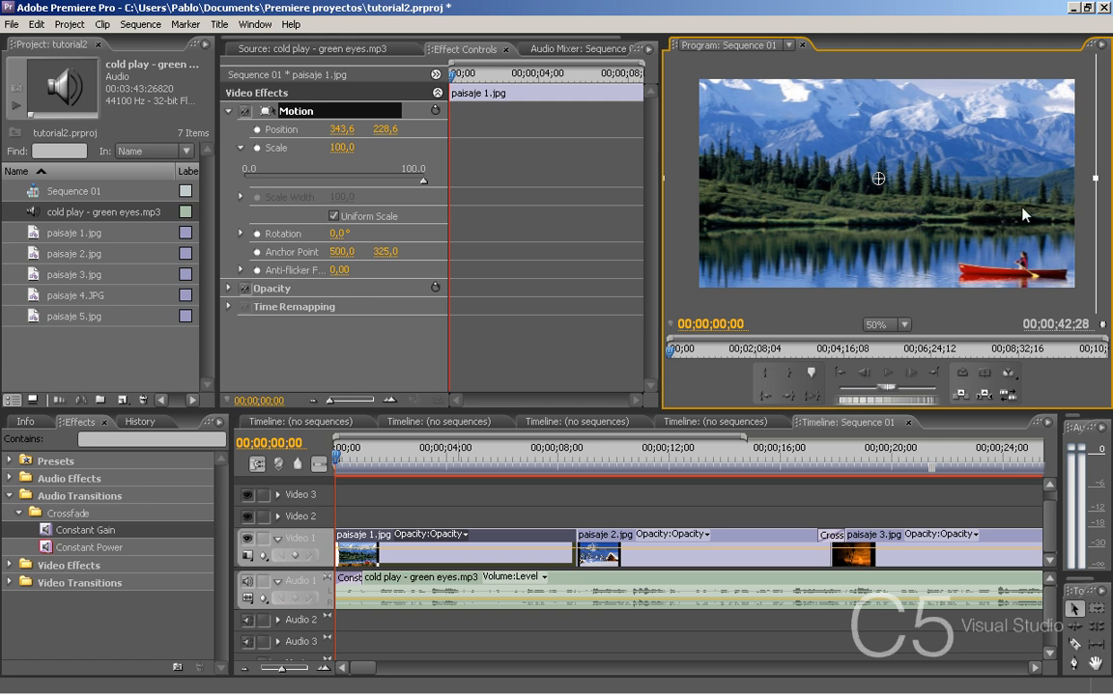
pyautogui.moveTo(1028, 215)
pyautogui.mouseDown()
pyautogui.moveTo(1020, 217)
pyautogui.moveTo(1032, 235)
pyautogui.moveTo(1051, 235)
pyautogui.moveTo(1065, 211)
pyautogui.moveTo(1057, 185)
pyautogui.moveTo(1060, 220)
pyautogui.moveTo(1036, 228)
pyautogui.moveTo(1045, 201)
pyautogui.mouseUp()
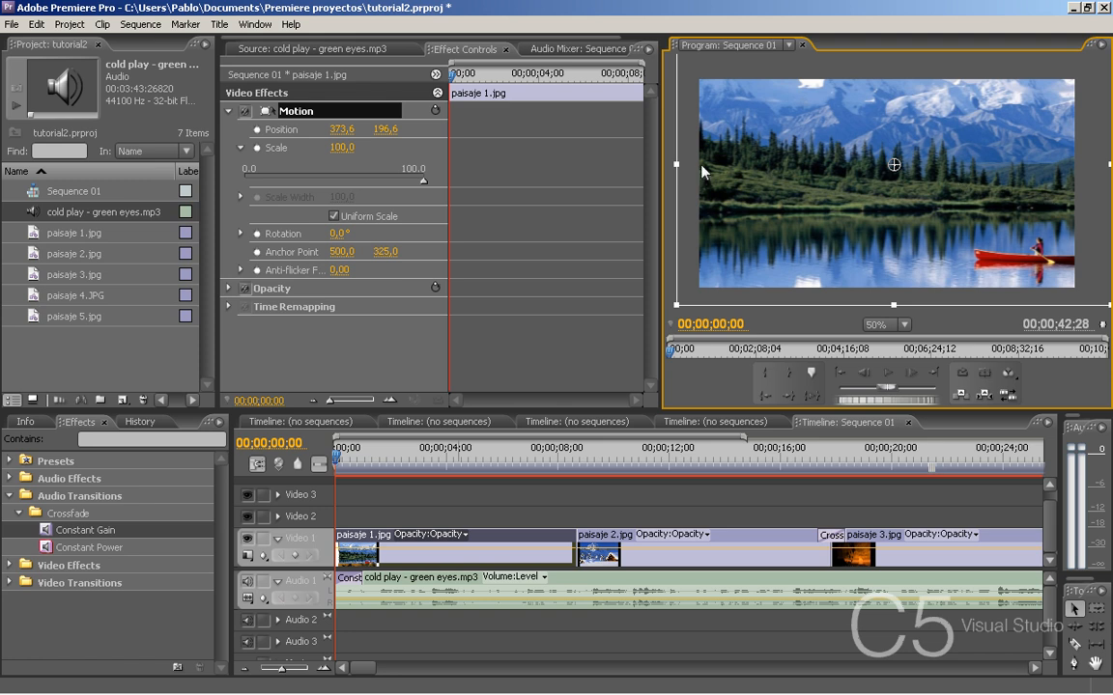
pyautogui.click(257, 129)
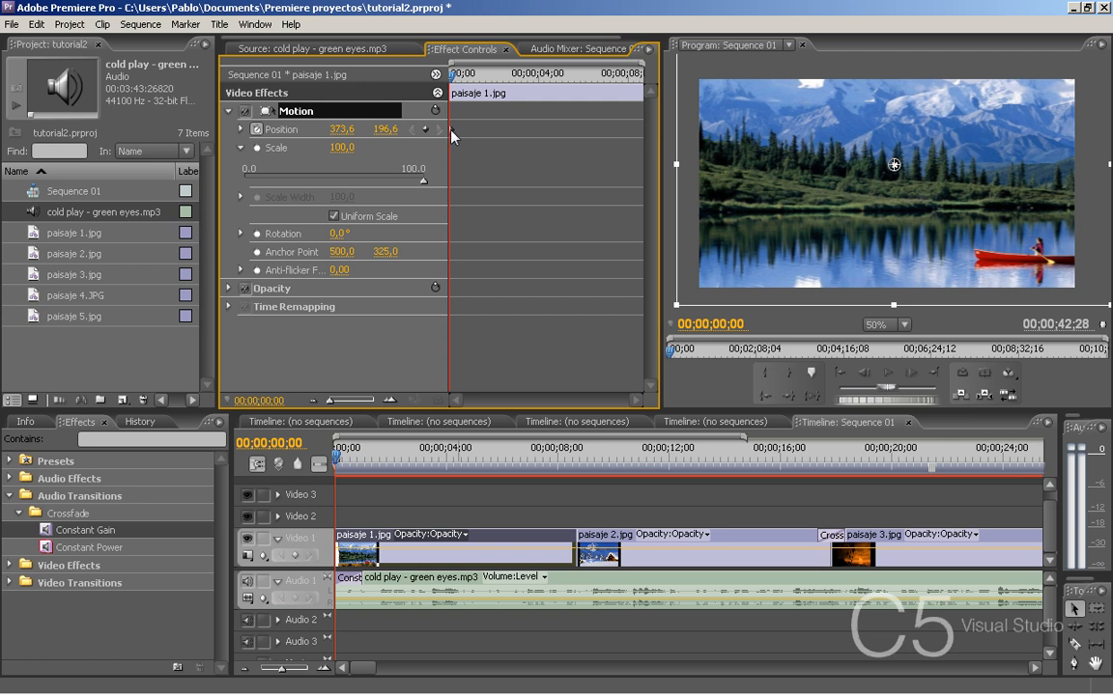
# - On the last frame of paisaje 1.jpg, 00;00;08;20, shift the image to about 308,6 by 198,6 as a second Position keyframe
pyautogui.click(539, 456)
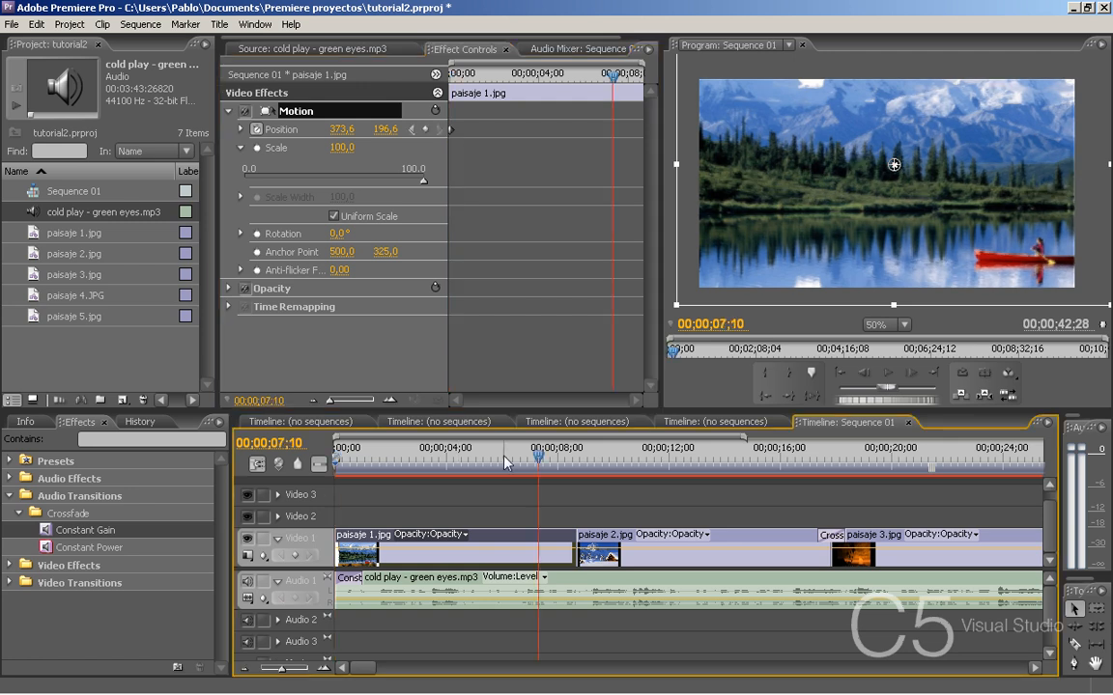
pyautogui.moveTo(554, 459); pyautogui.dragTo(579, 472)
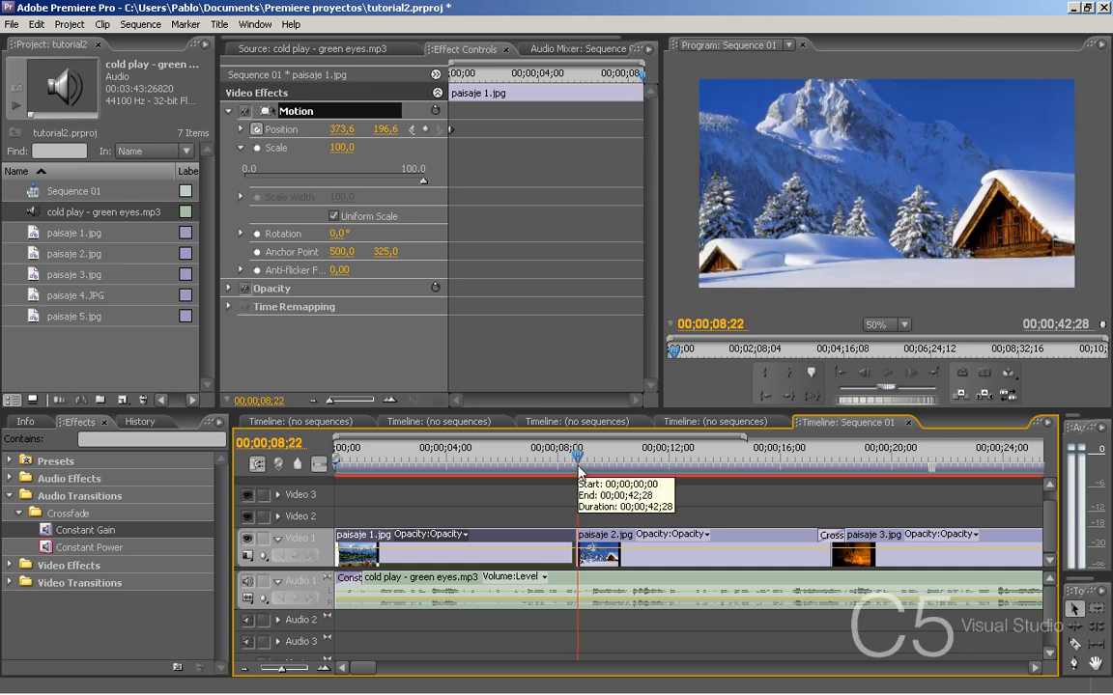
pyautogui.press('Left')
pyautogui.press('Left')
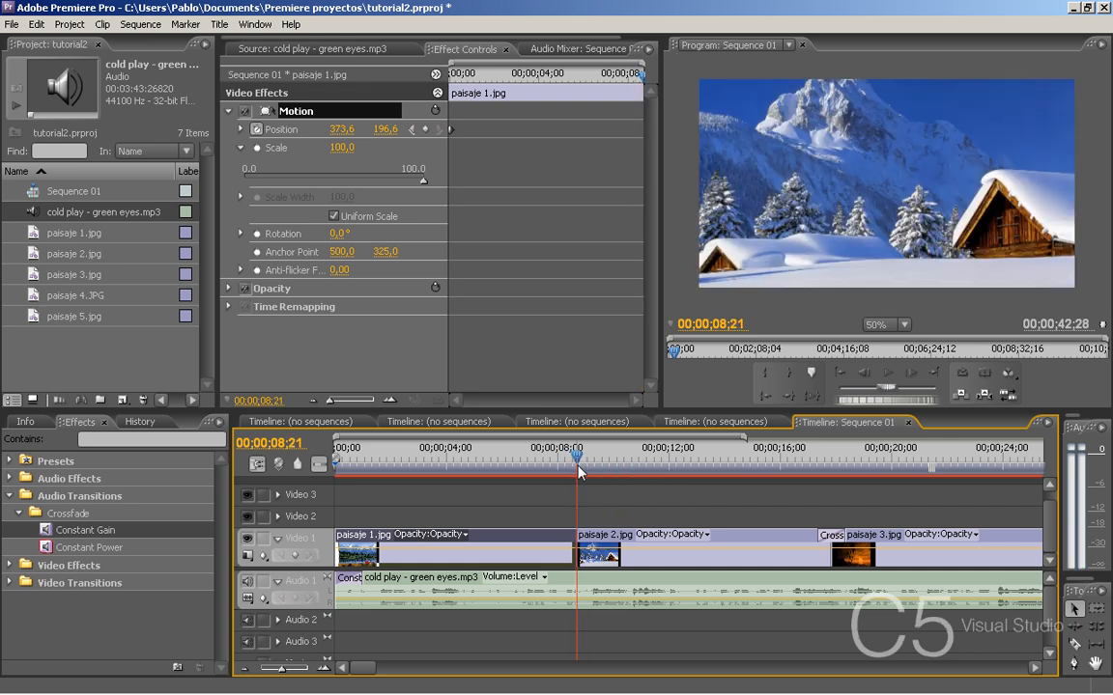
pyautogui.press('Right')
pyautogui.press('Left')
pyautogui.press('Right')
pyautogui.press('Left')
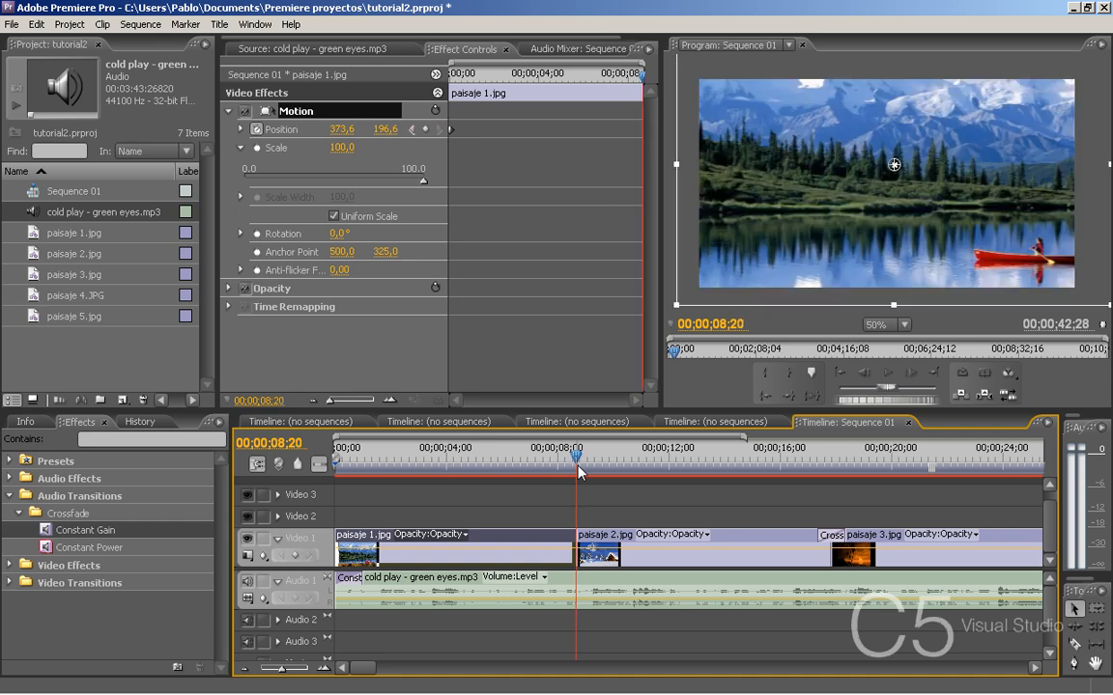
pyautogui.press('Right')
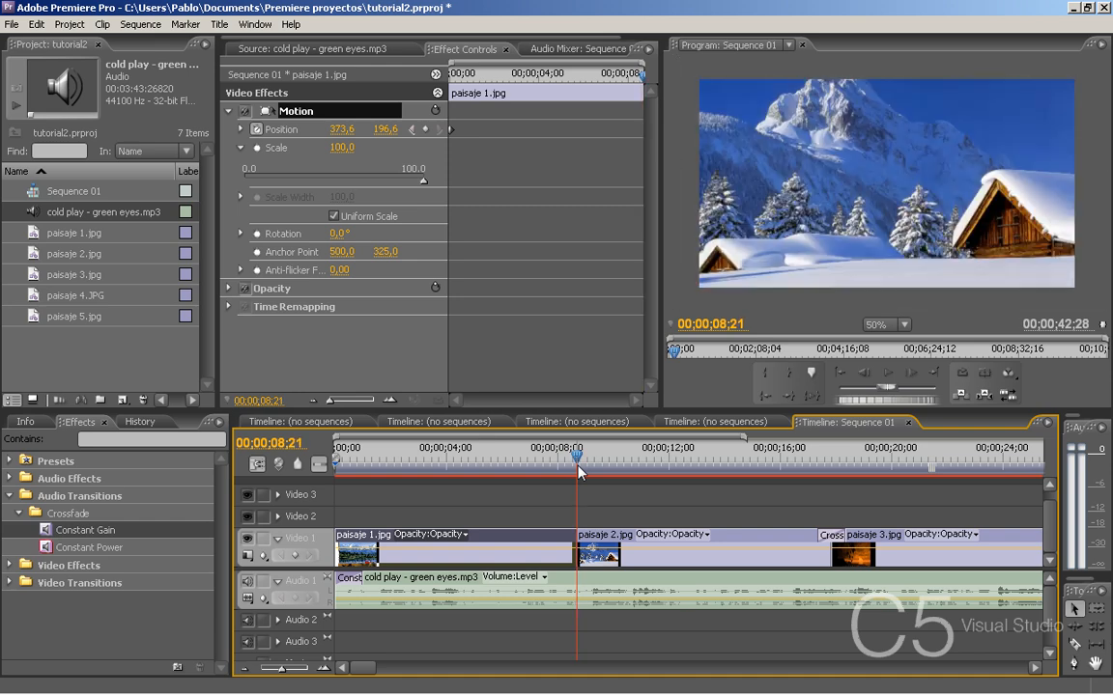
pyautogui.press('Left')
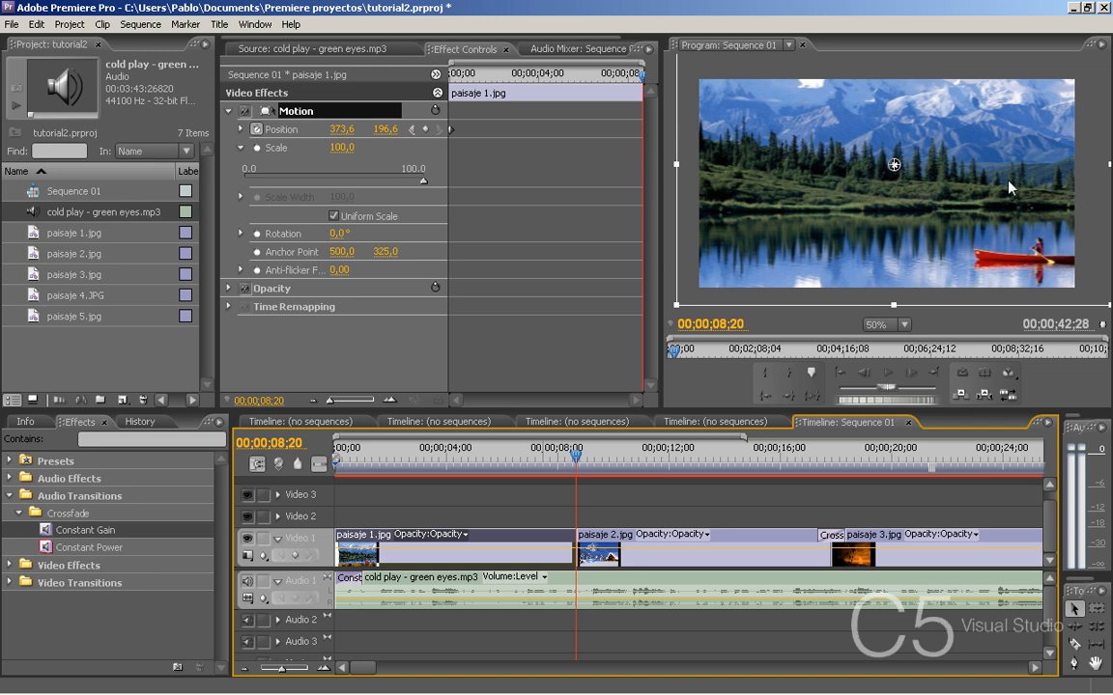
pyautogui.moveTo(1009, 186); pyautogui.dragTo(975, 188)
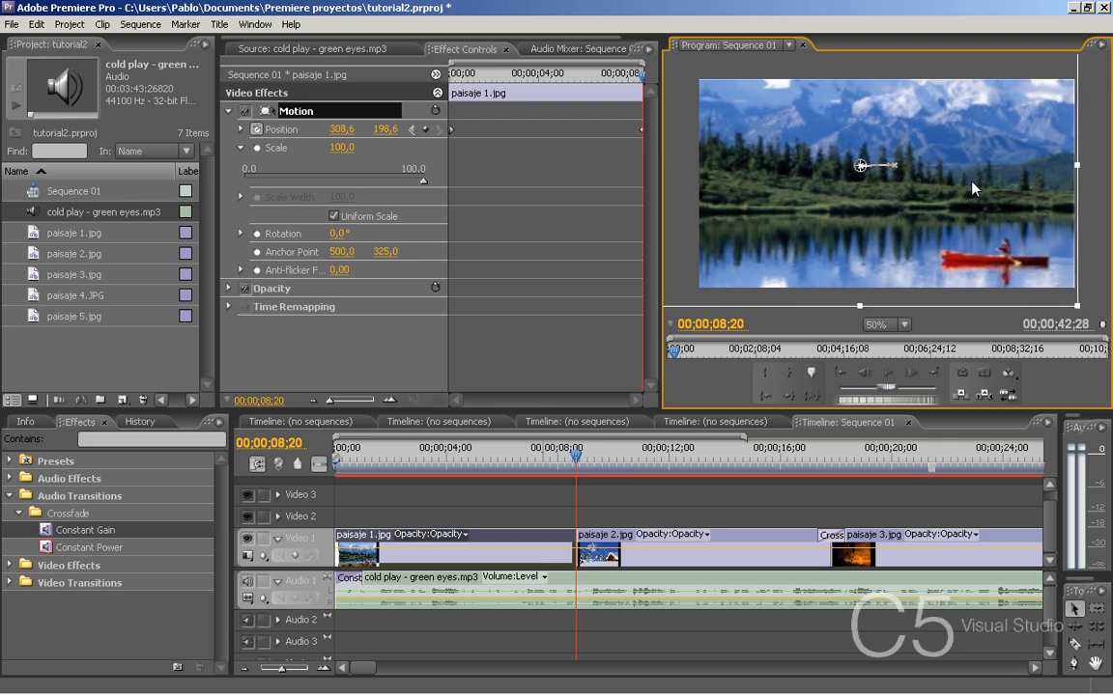
# - Play the sequence from the start to review the panning motion of paisaje 1.jpg, stopping near the clip's end
pyautogui.click(390, 400)
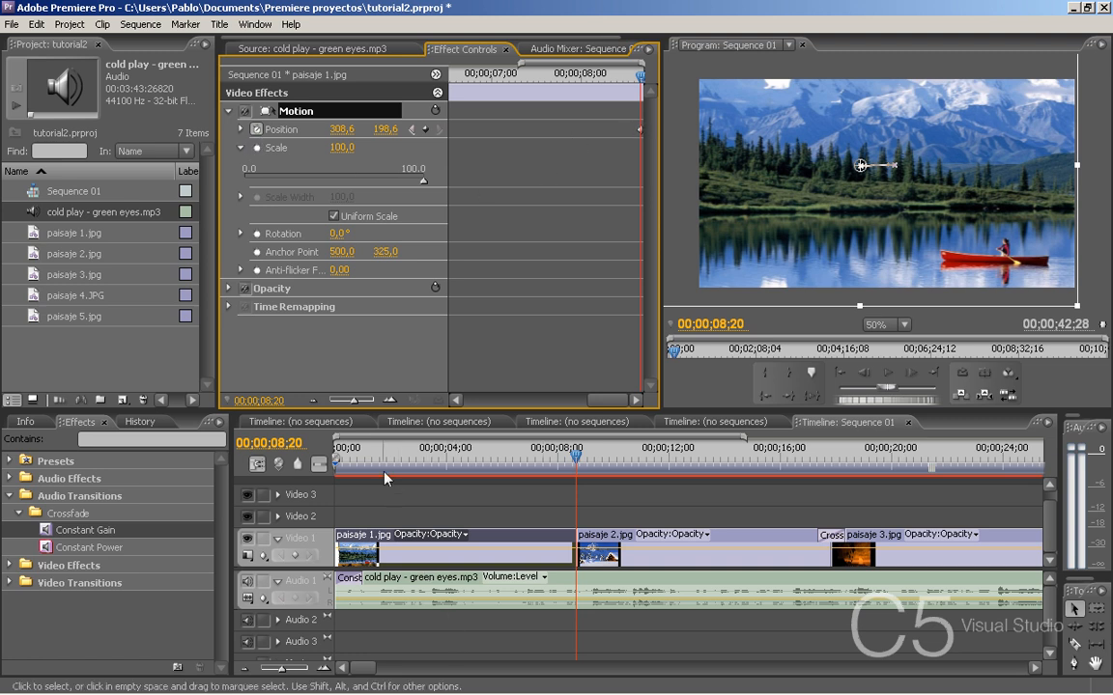
pyautogui.click(337, 454)
pyautogui.press('space')
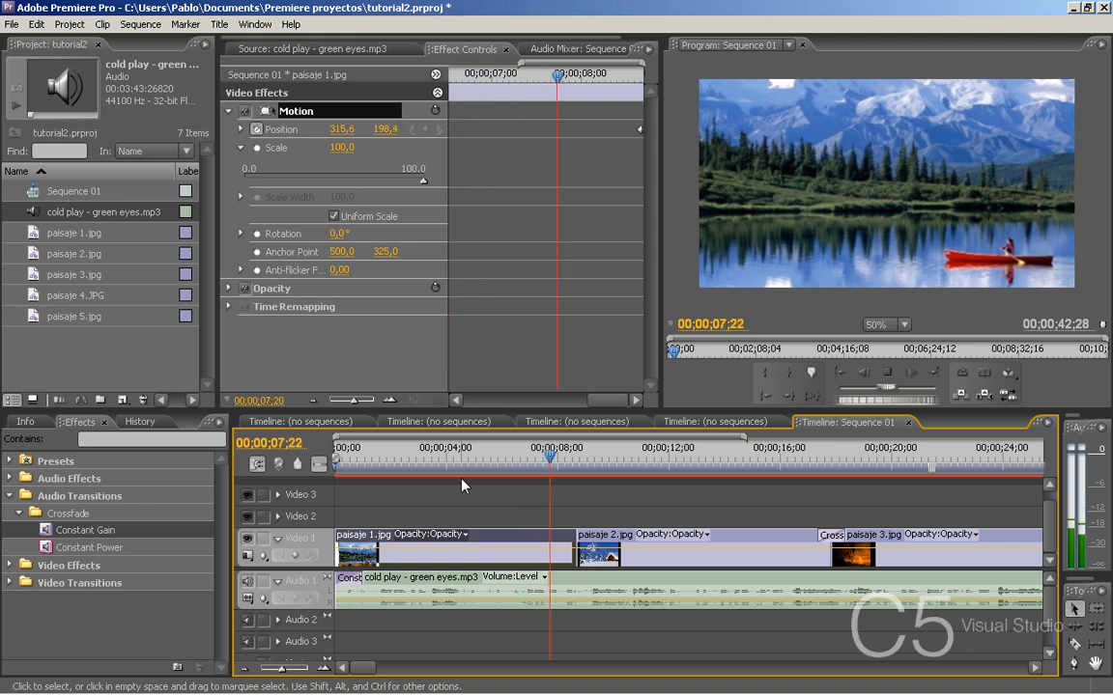
pyautogui.press('space')
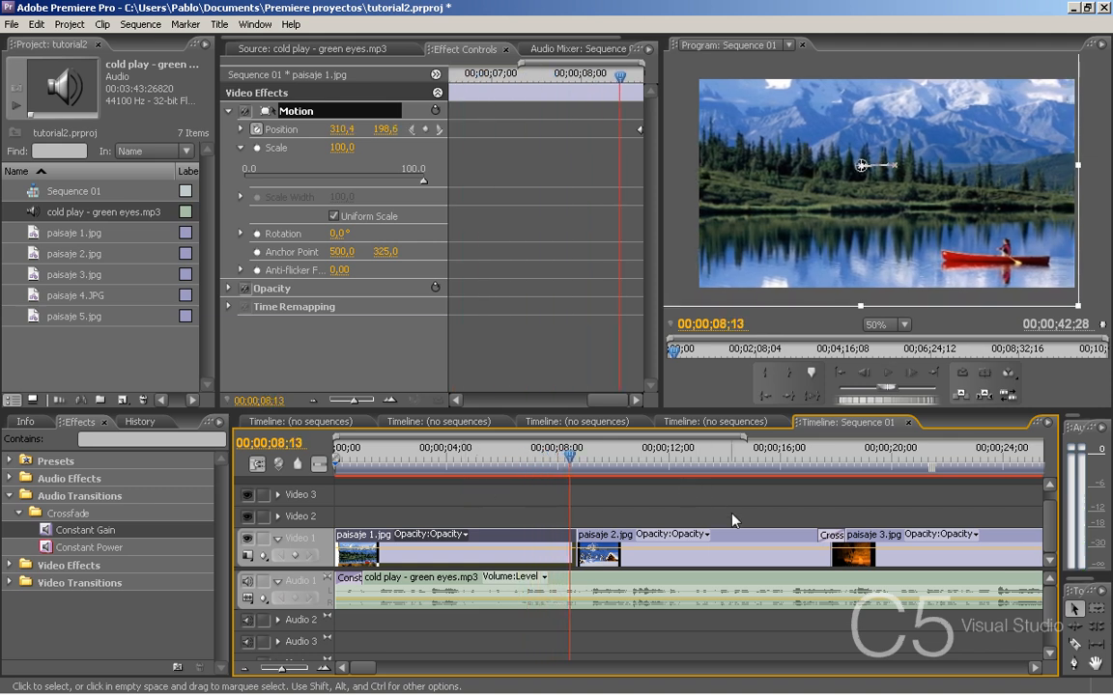
# - Delete the Cross Dissolve transition between paisaje 2.jpg and paisaje 3.jpg
pyautogui.click(748, 543)
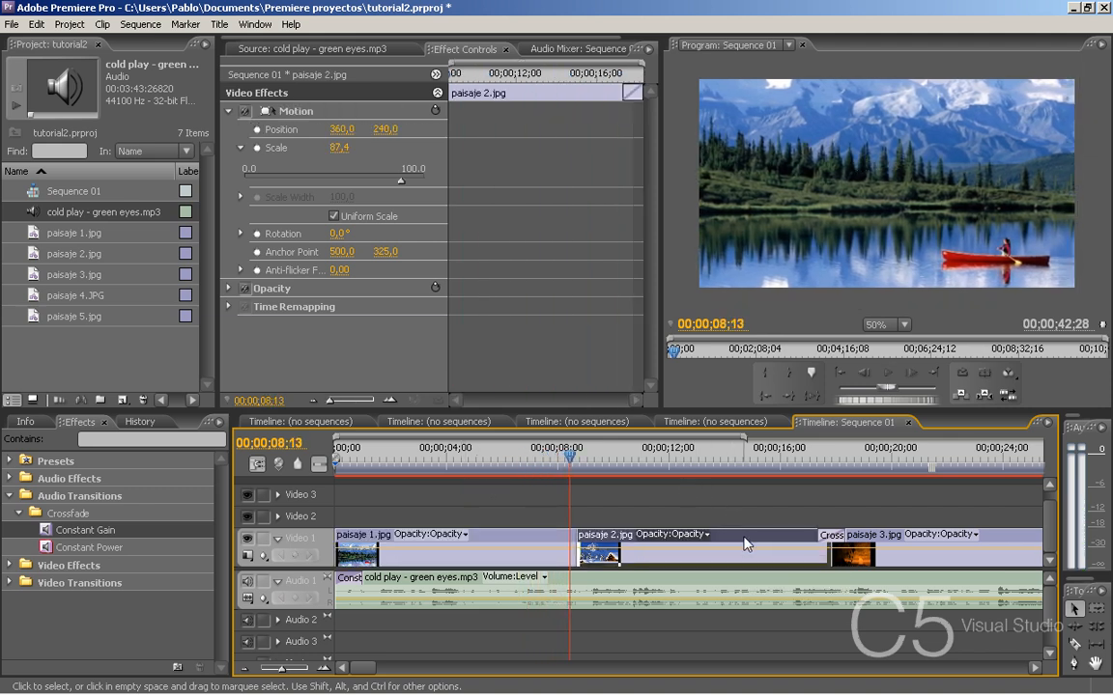
pyautogui.click(836, 543)
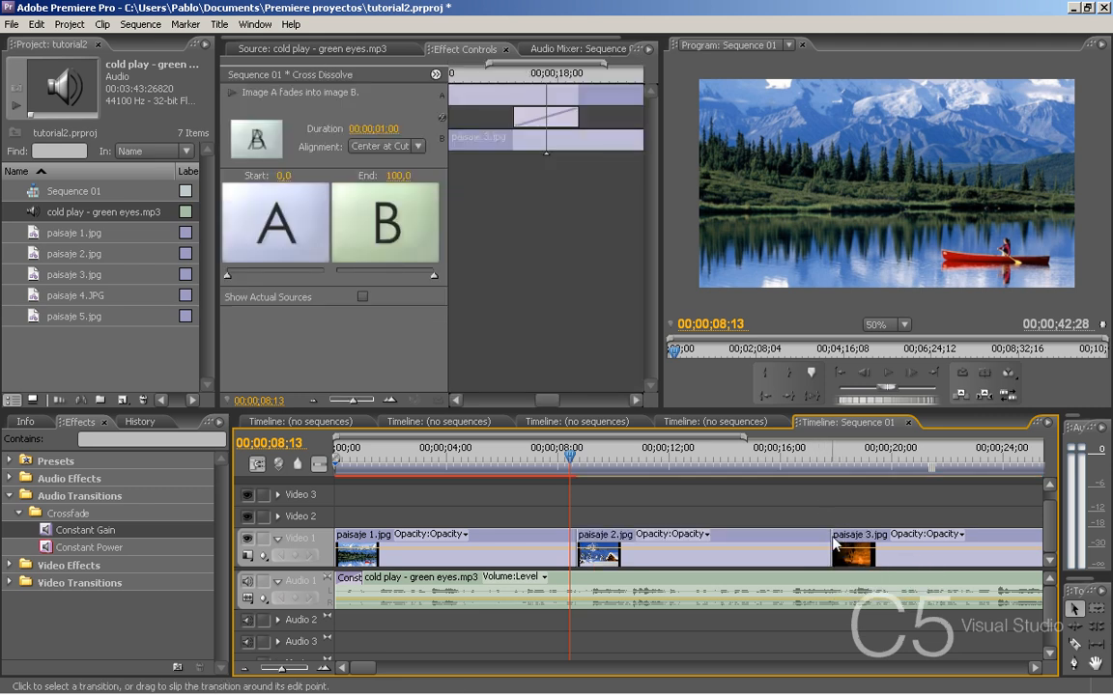
pyautogui.press('Delete')
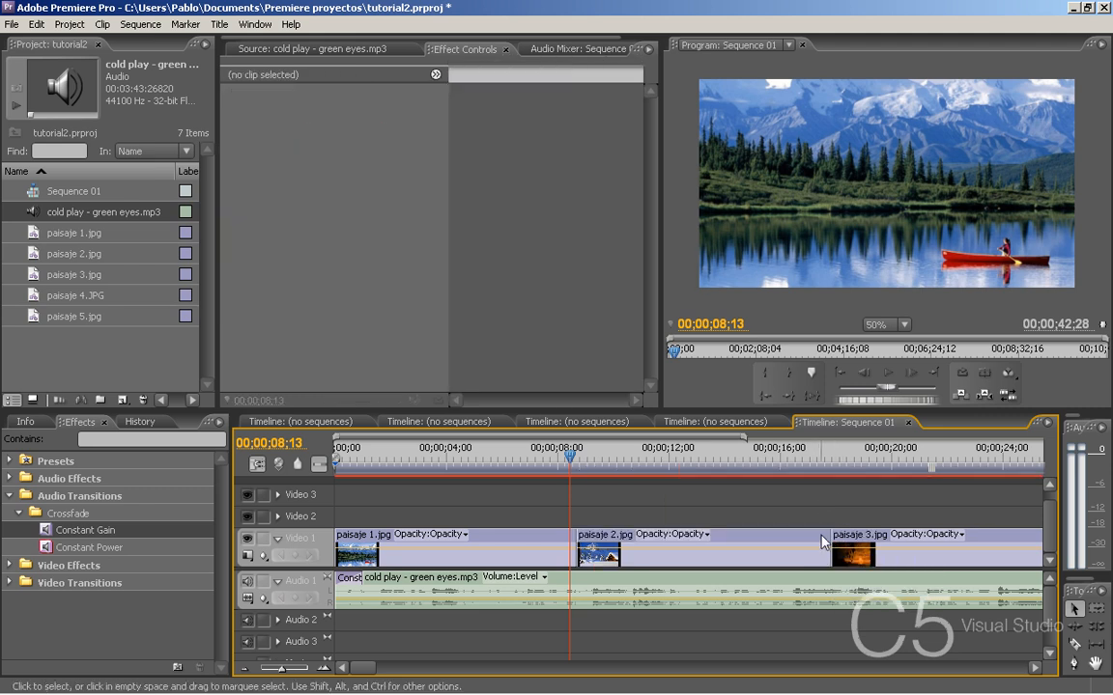
# - Place the playhead on the first frame of paisaje 2.jpg, 00;00;08;21, and set that clip's Motion scale to 100
pyautogui.click(744, 544)
pyautogui.click(578, 459)
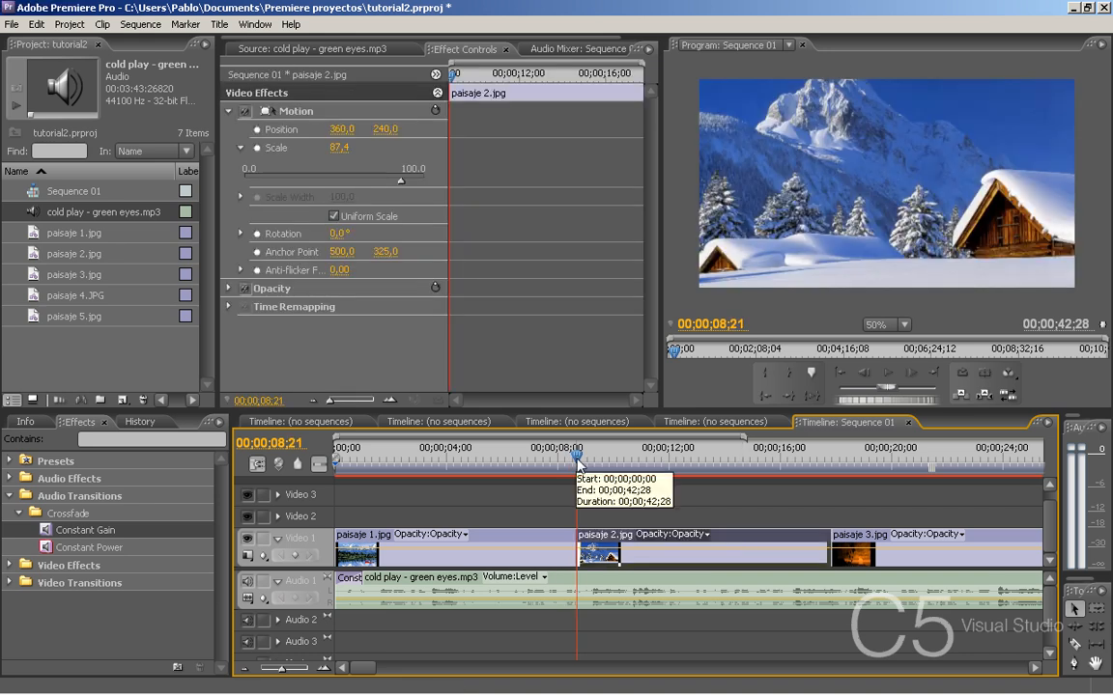
pyautogui.press('Left')
pyautogui.press('Left')
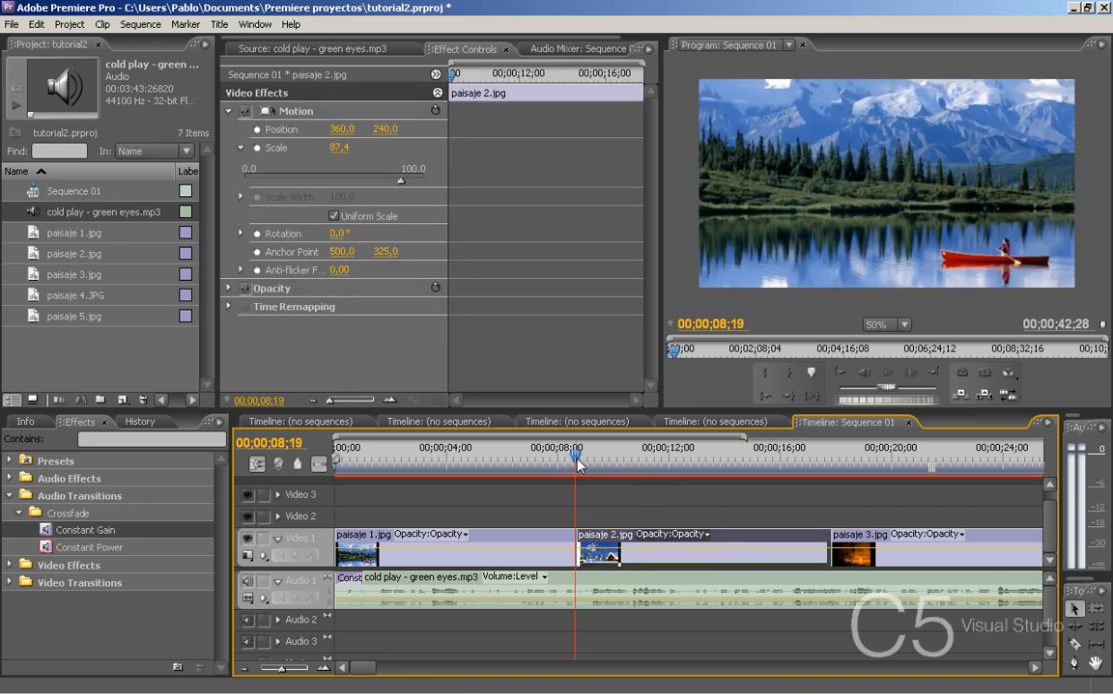
pyautogui.press('Right')
pyautogui.press('Right')
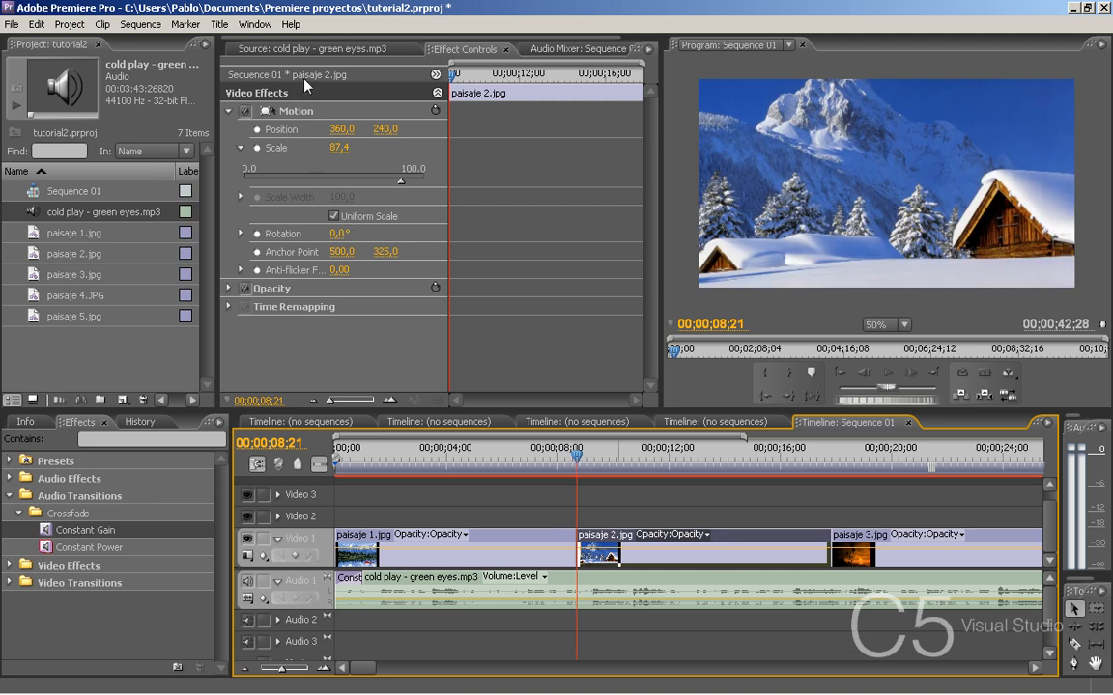
pyautogui.click(455, 50)
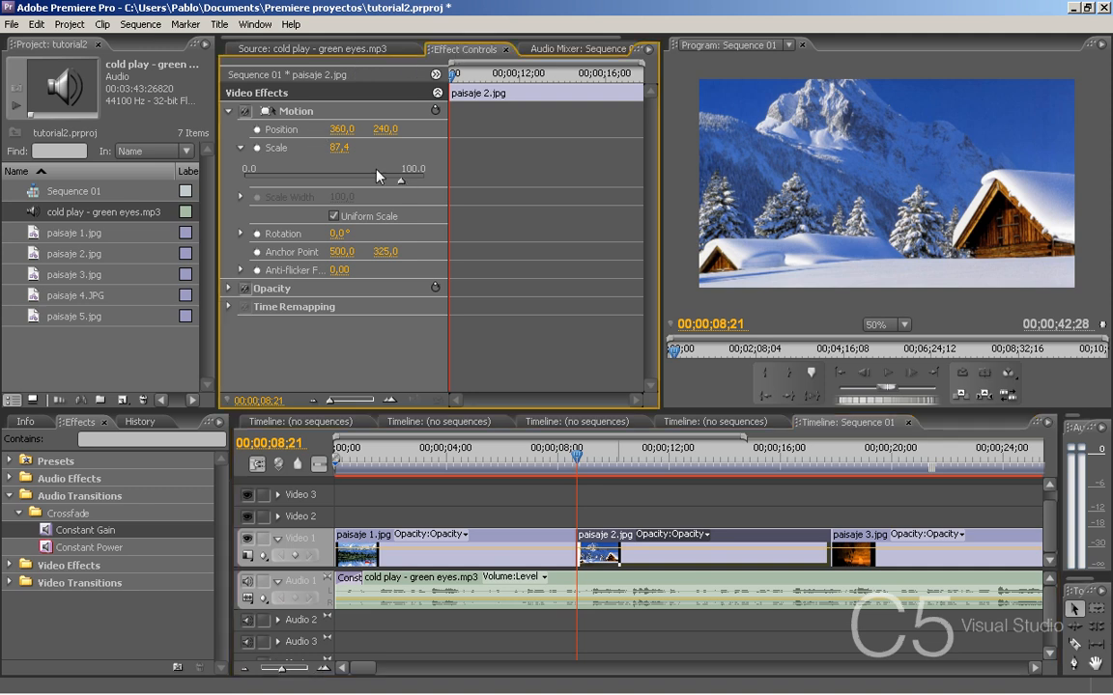
pyautogui.moveTo(397, 181); pyautogui.dragTo(450, 186)
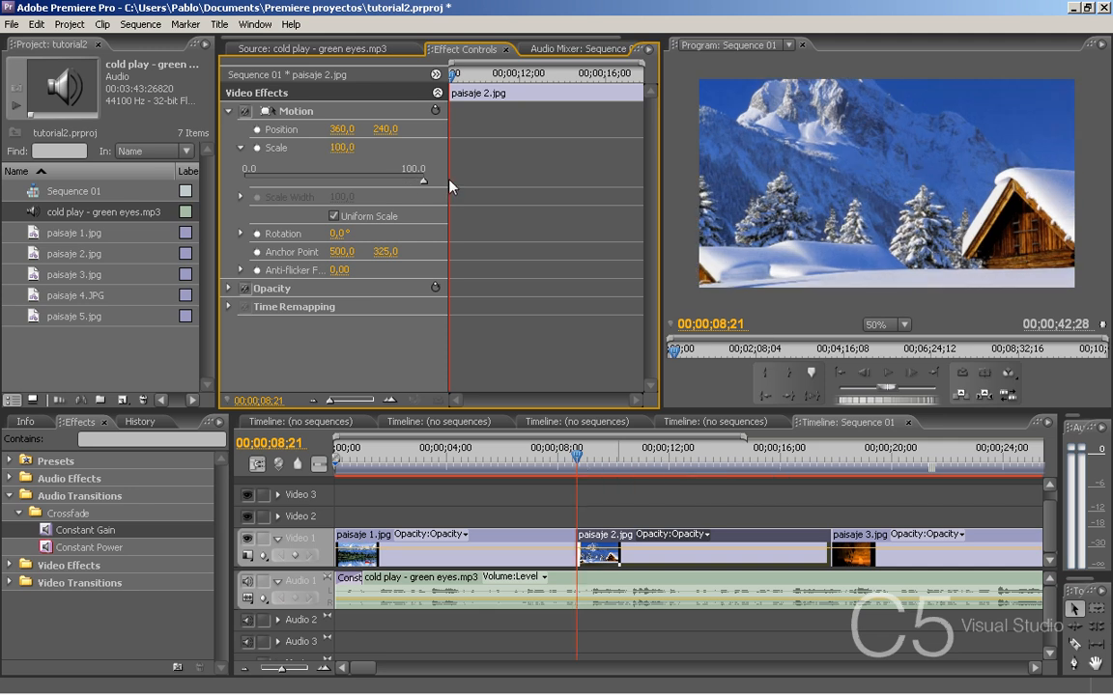
# - With the preview at 25%, reposition paisaje 2.jpg to about 403,3 by 320,0 and set a Position keyframe at its first frame
pyautogui.click(296, 112)
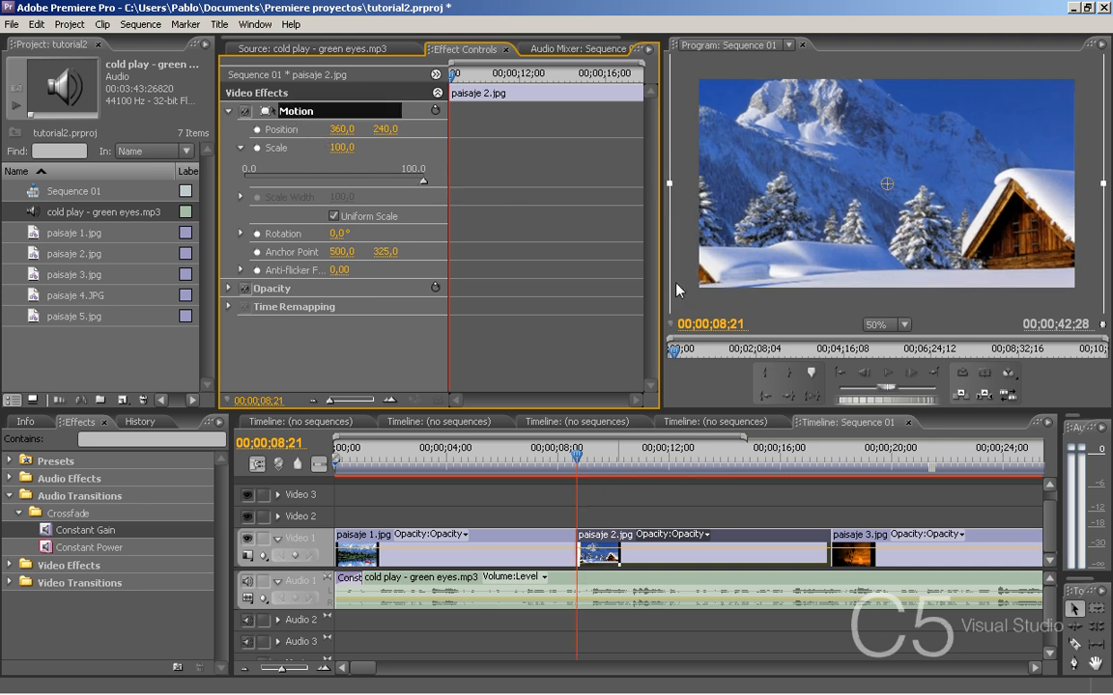
pyautogui.click(905, 326)
pyautogui.click(877, 378)
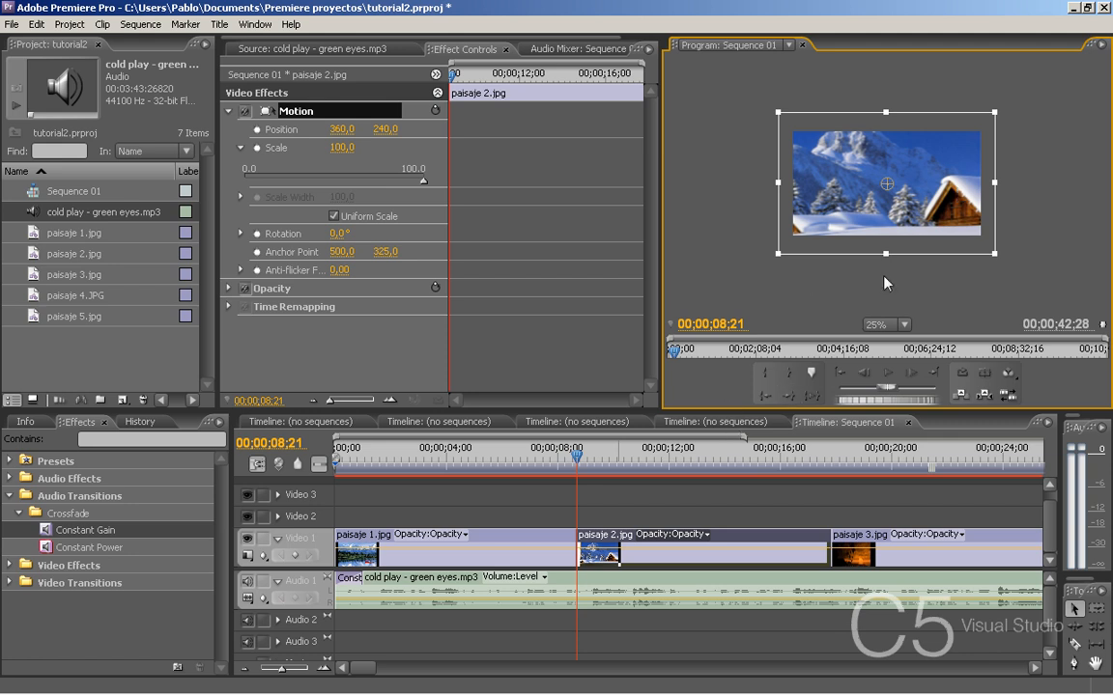
pyautogui.moveTo(916, 213); pyautogui.dragTo(926, 224)
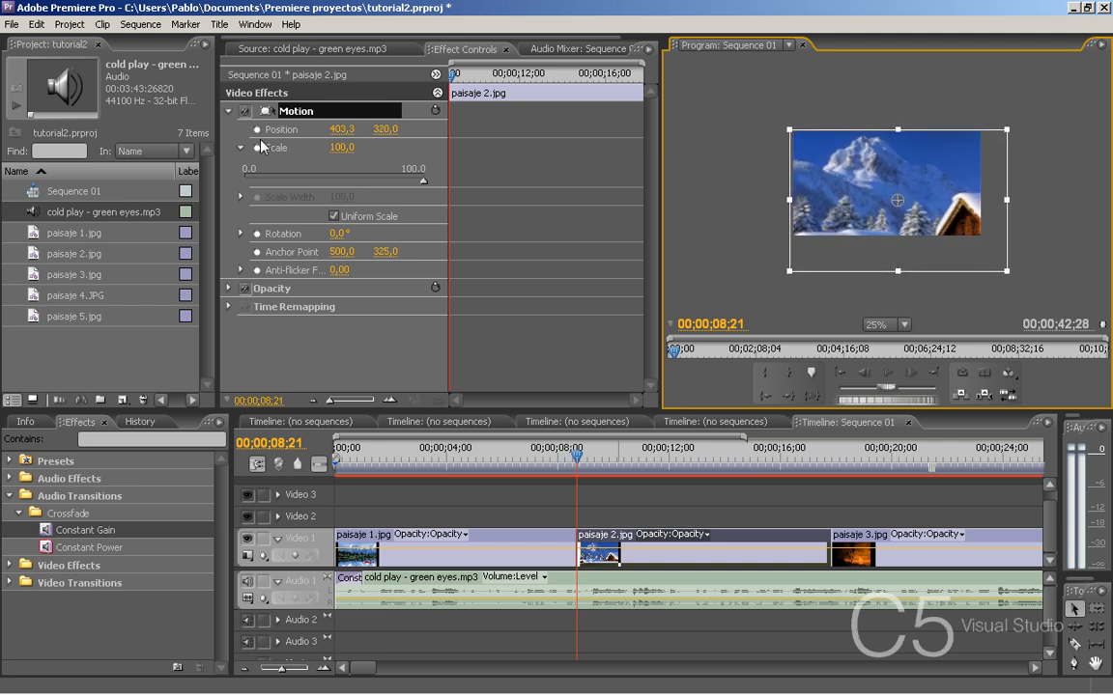
pyautogui.click(257, 130)
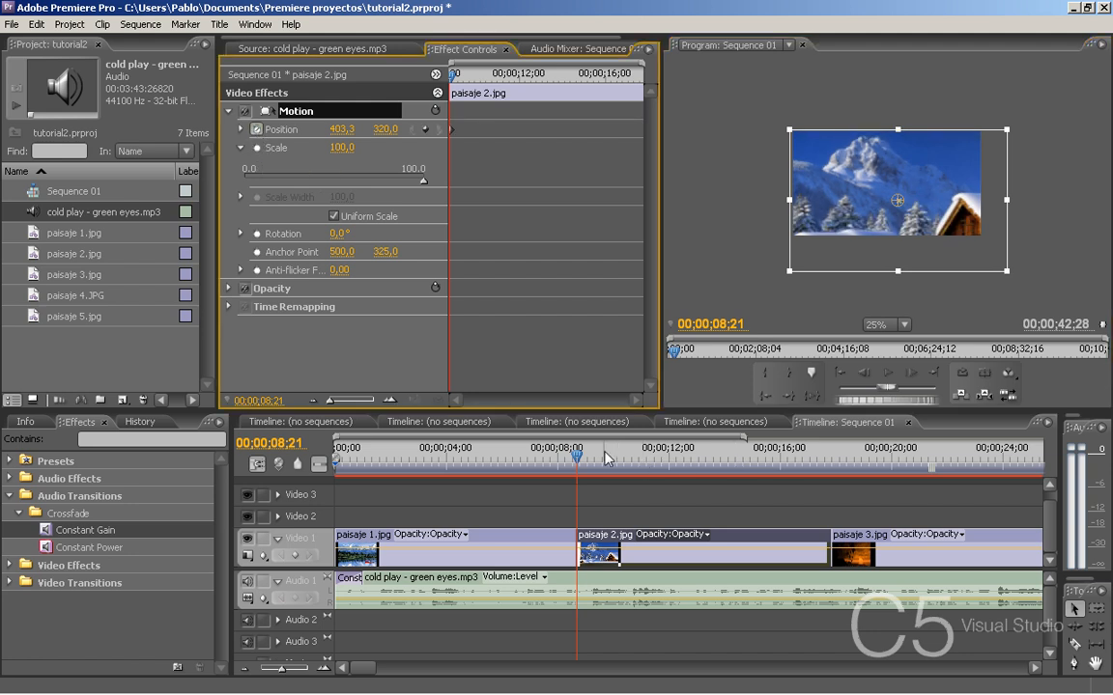
# - On the last frame of paisaje 2.jpg, 00;00;17;24, reposition the image to about 413,3 by 168,0 to add a second Position keyframe
pyautogui.moveTo(606, 456); pyautogui.dragTo(832, 468)
pyautogui.press('Left')
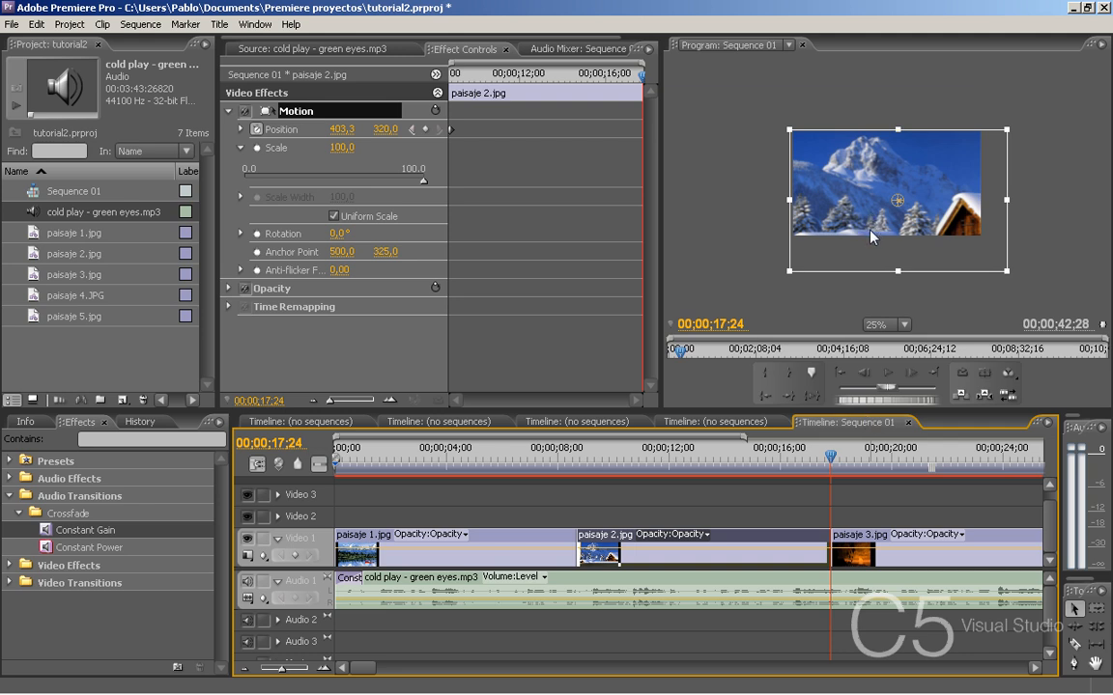
pyautogui.moveTo(870, 229); pyautogui.dragTo(873, 202)
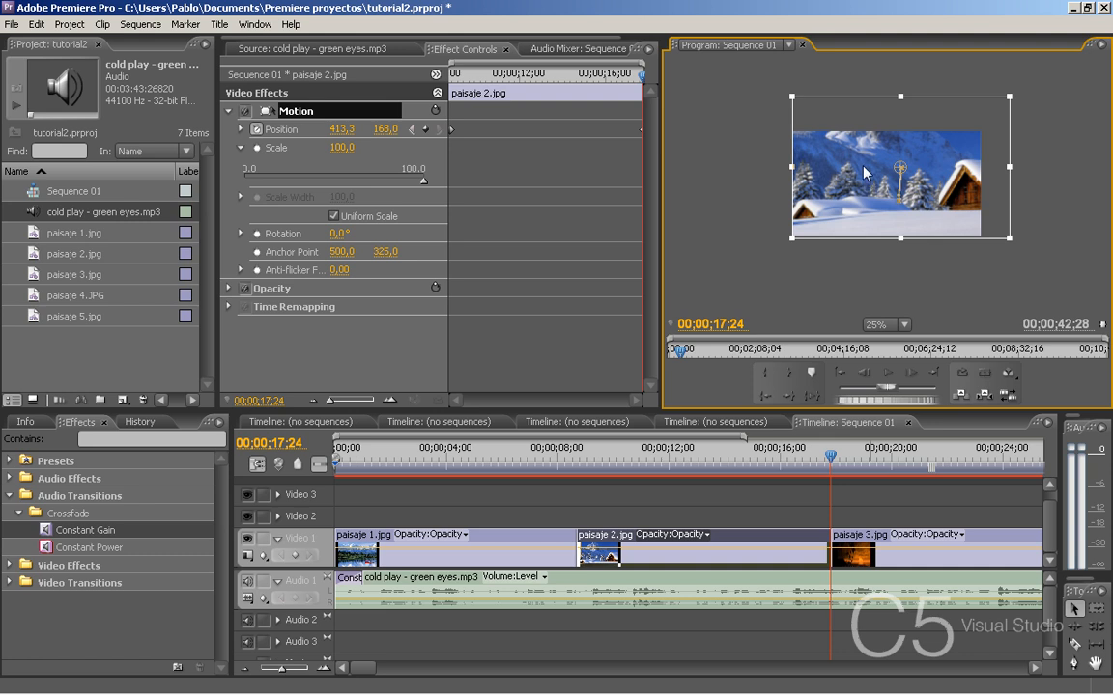
# - Play from just before paisaje 2.jpg to review its vertical pan, setting the preview zoom to Fit and replaying the section
pyautogui.click(552, 460)
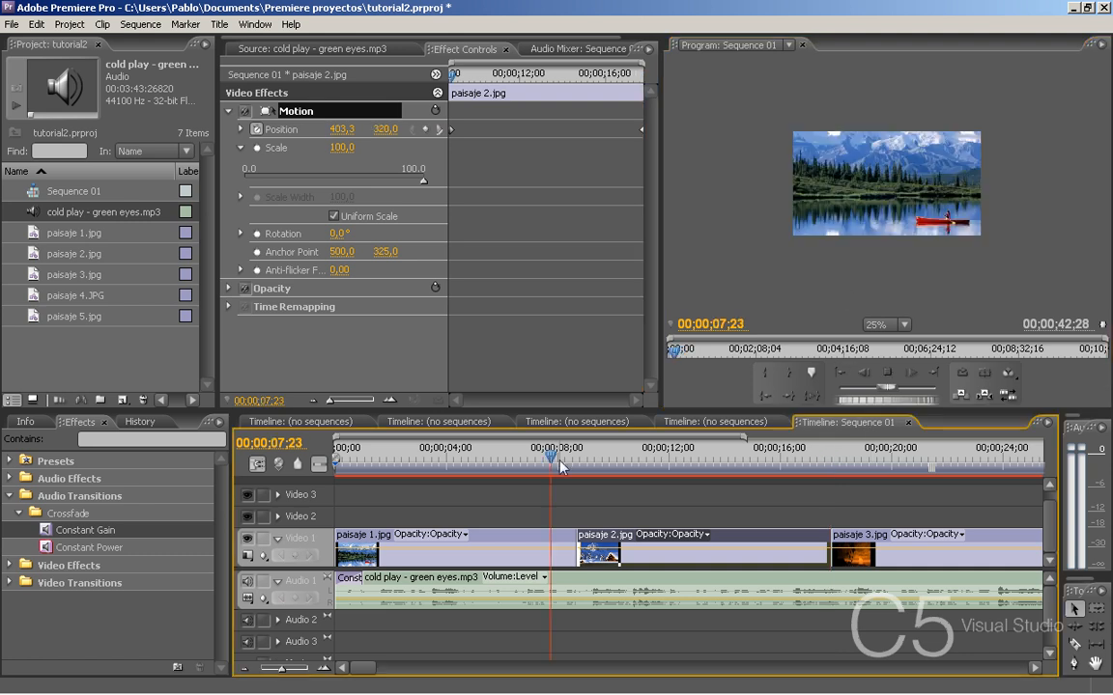
pyautogui.press('space')
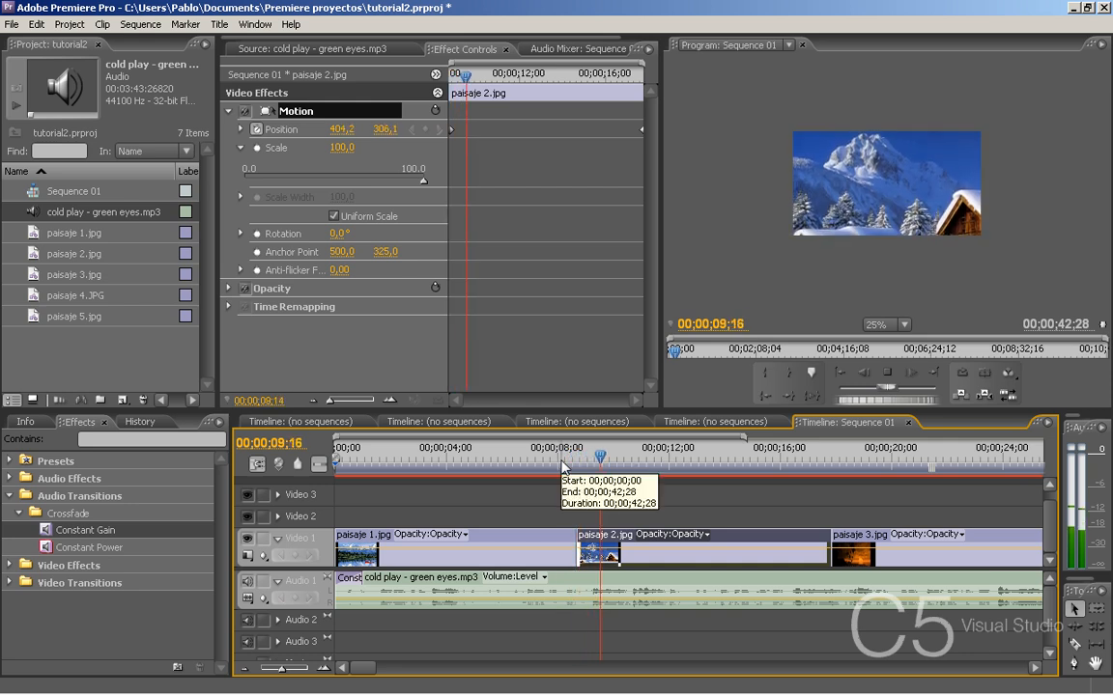
pyautogui.press('space')
pyautogui.click(904, 325)
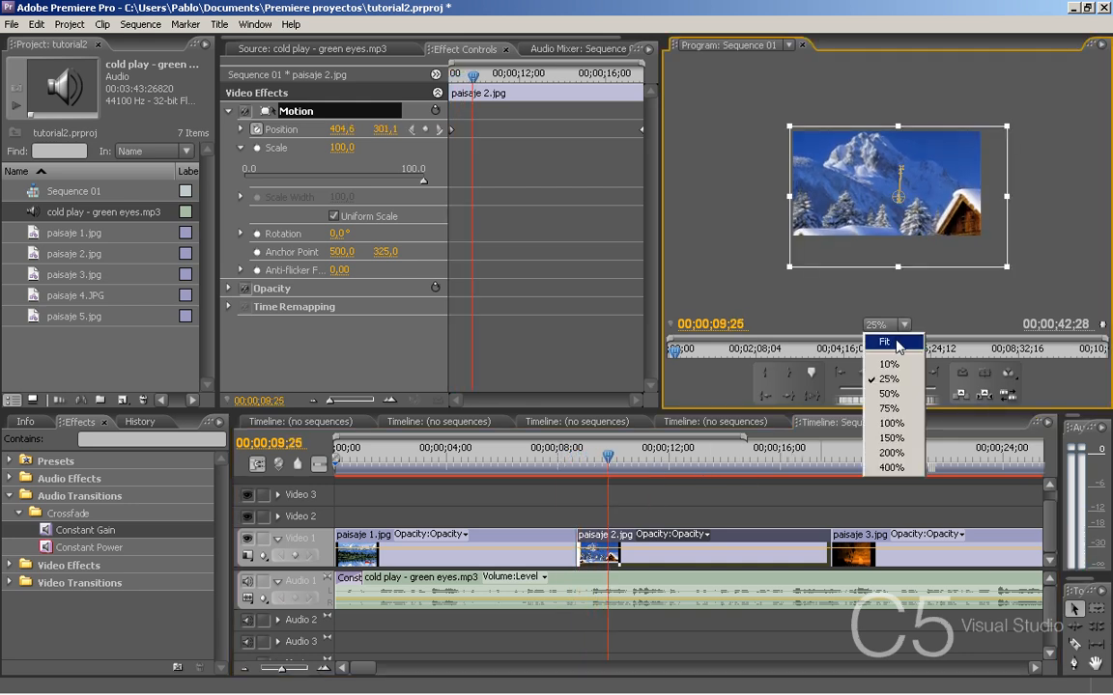
pyautogui.click(897, 344)
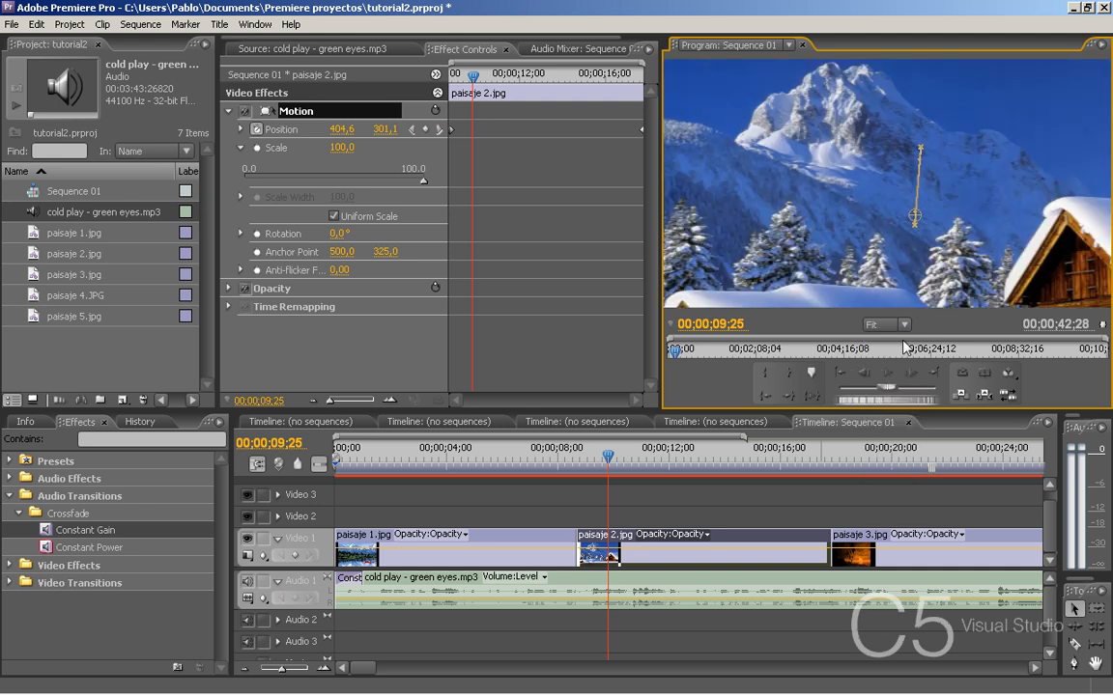
pyautogui.click(536, 452)
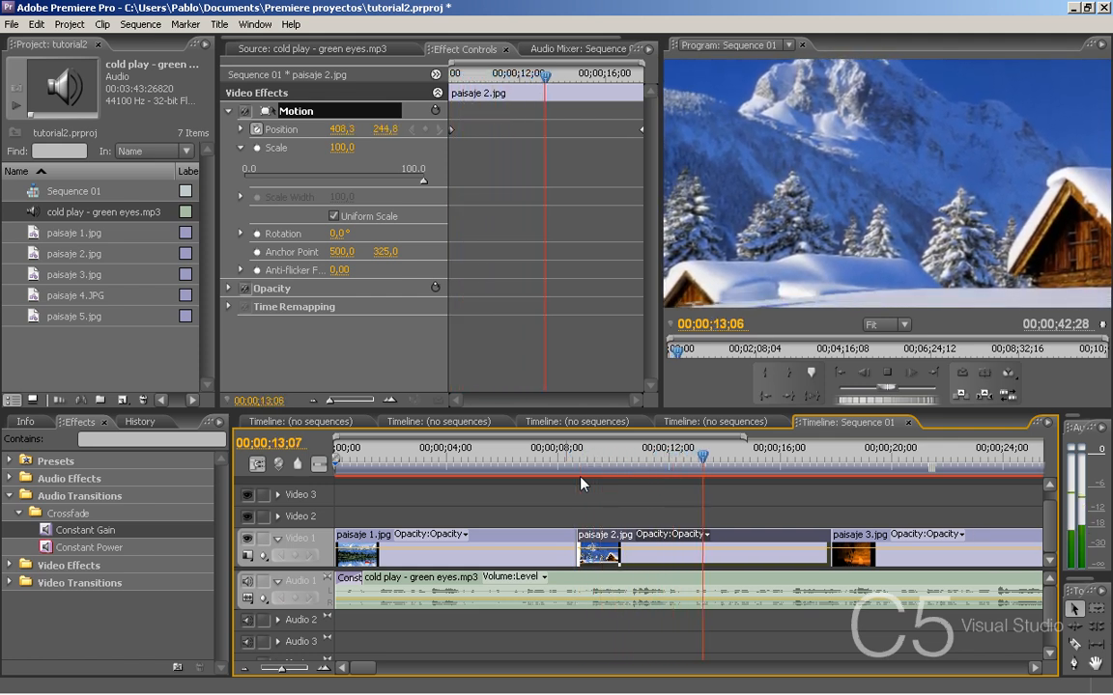
# - Apply a Cross Dissolve between paisaje 1.jpg and paisaje 2.jpg, and an Additive Dissolve at the start of paisaje 1.jpg
pyautogui.click(18, 513)
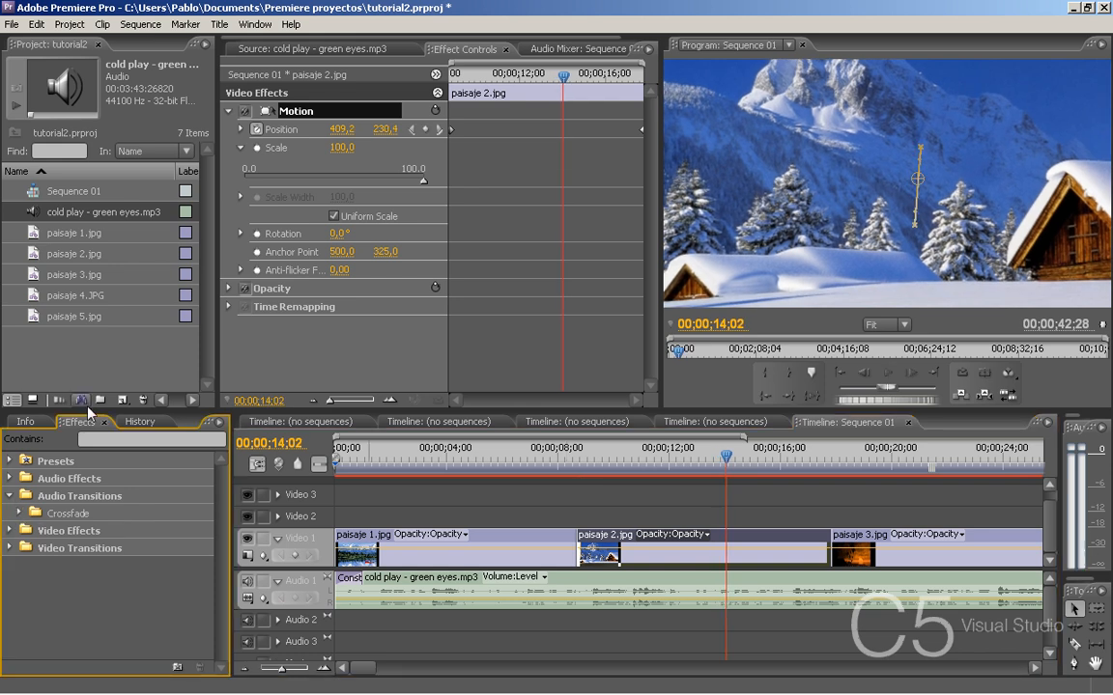
pyautogui.click(10, 495)
pyautogui.click(10, 530)
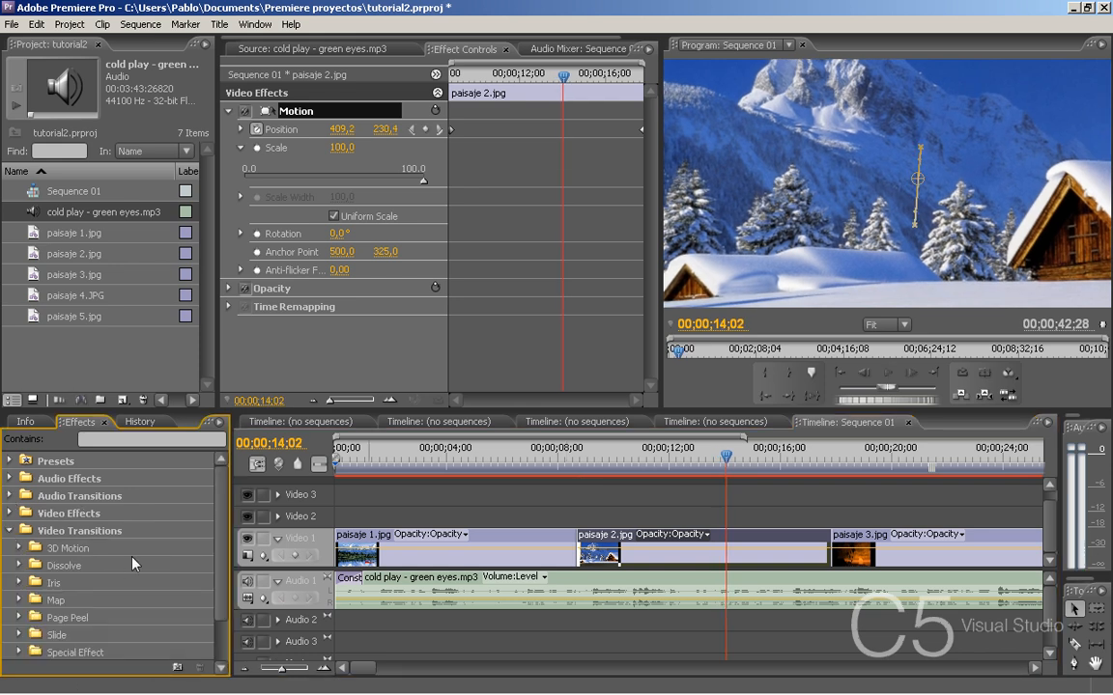
pyautogui.click(19, 565)
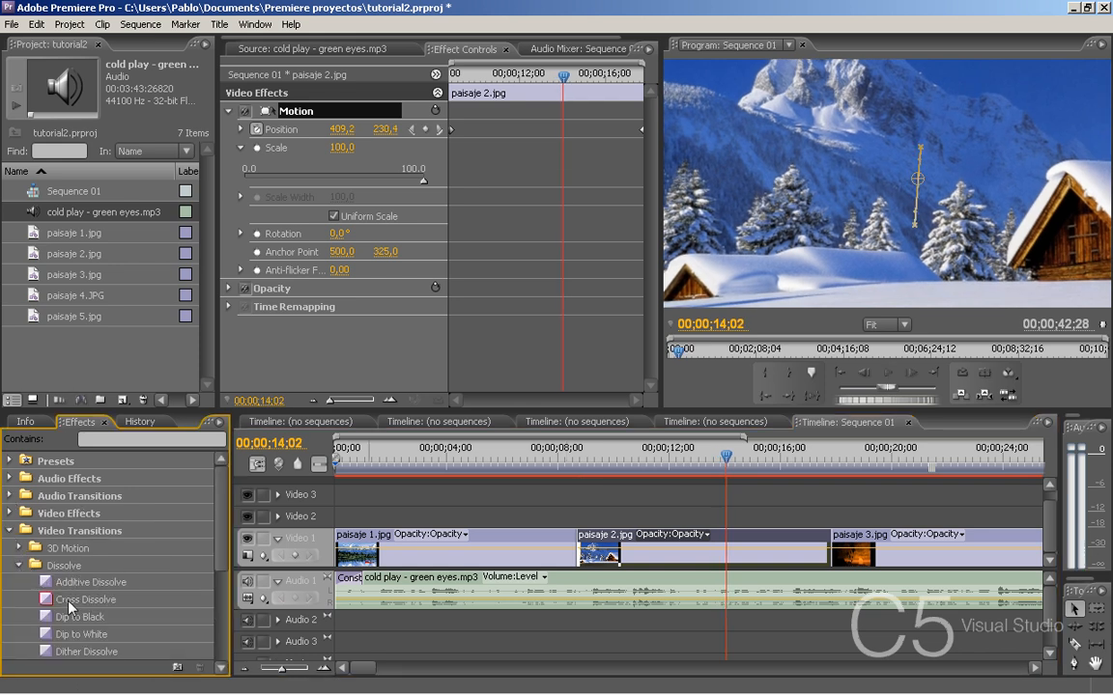
pyautogui.moveTo(70, 609); pyautogui.dragTo(577, 553)
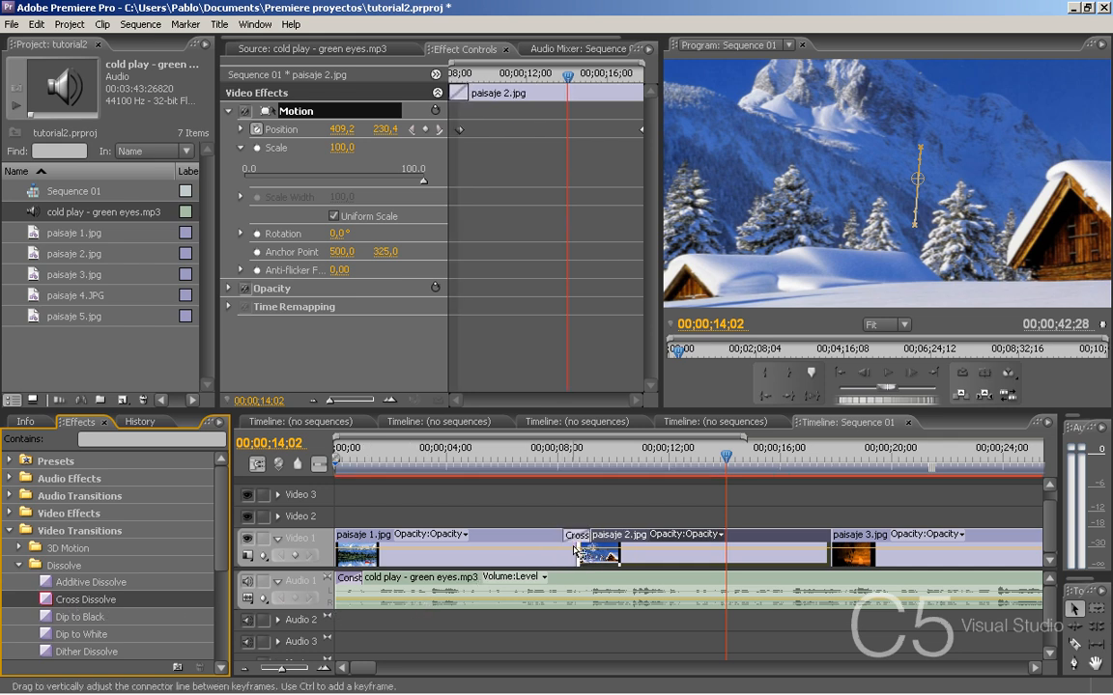
pyautogui.moveTo(126, 599); pyautogui.dragTo(341, 547)
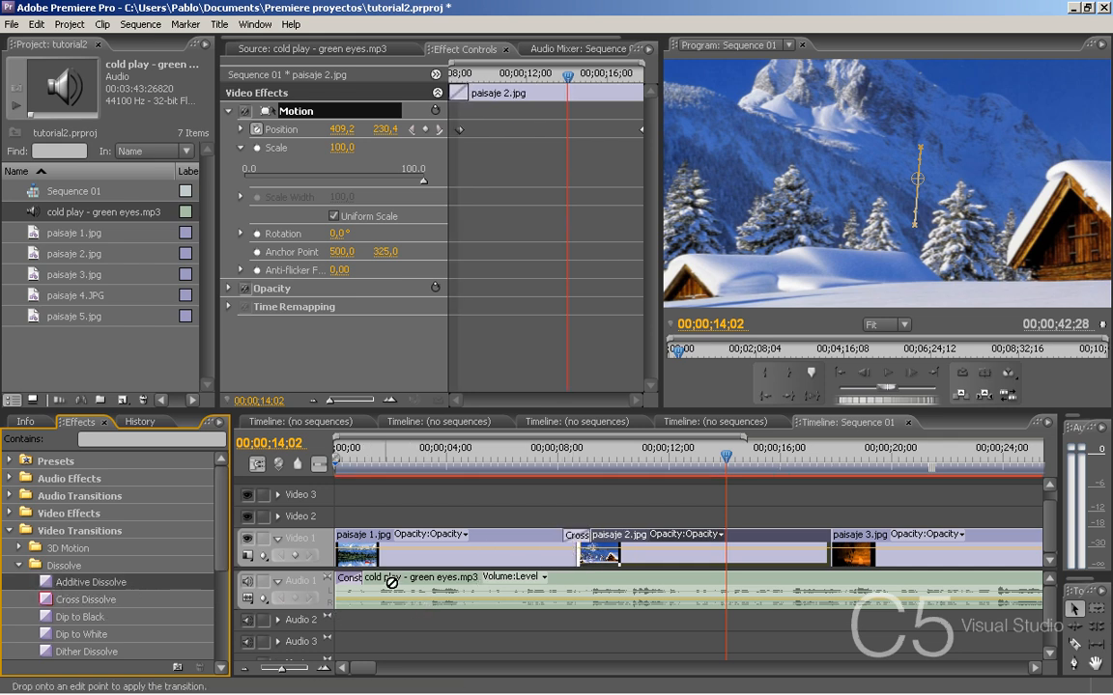
# - Play the sequence from 00;00;00;00 to review the dissolves and image motion, stopping partway through paisaje 2.jpg
pyautogui.moveTo(359, 458); pyautogui.dragTo(306, 445)
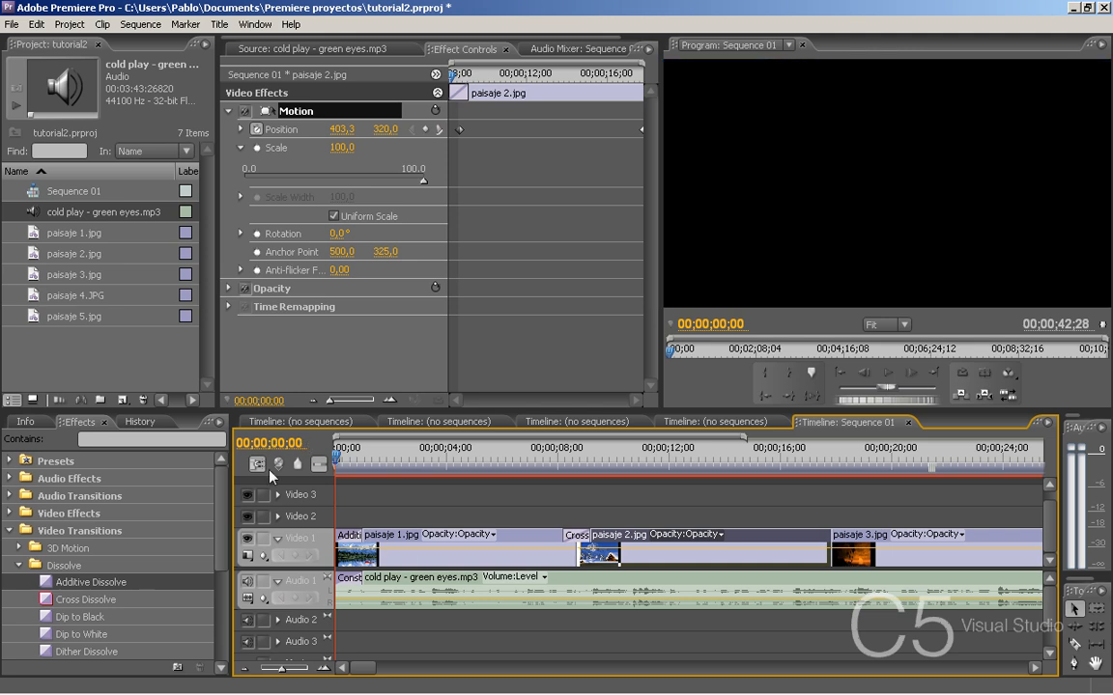
pyautogui.press('space')
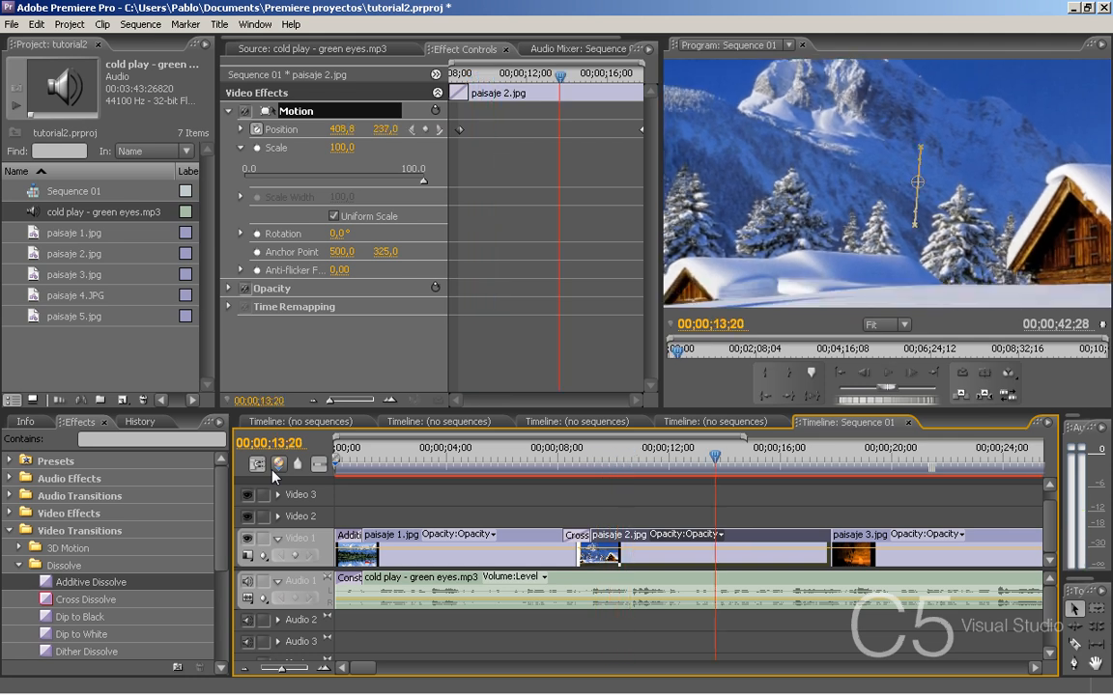
# - Render the preview files for the whole slideshow work area in Sequence 01
pyautogui.click(247, 670)
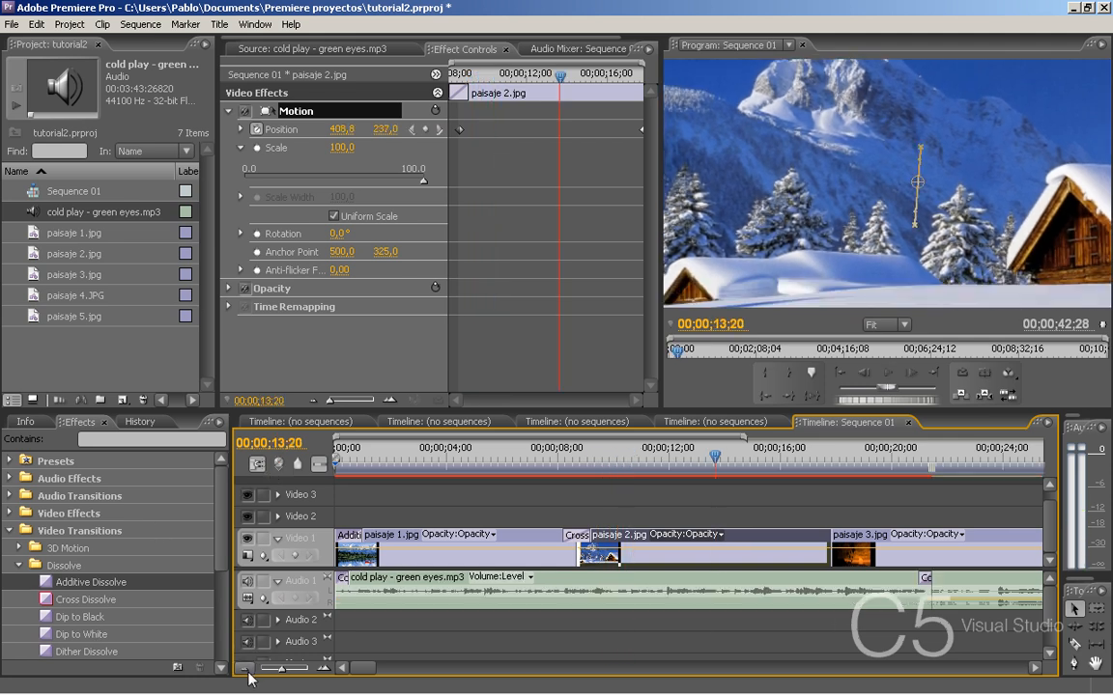
pyautogui.click(247, 669)
pyautogui.click(247, 669)
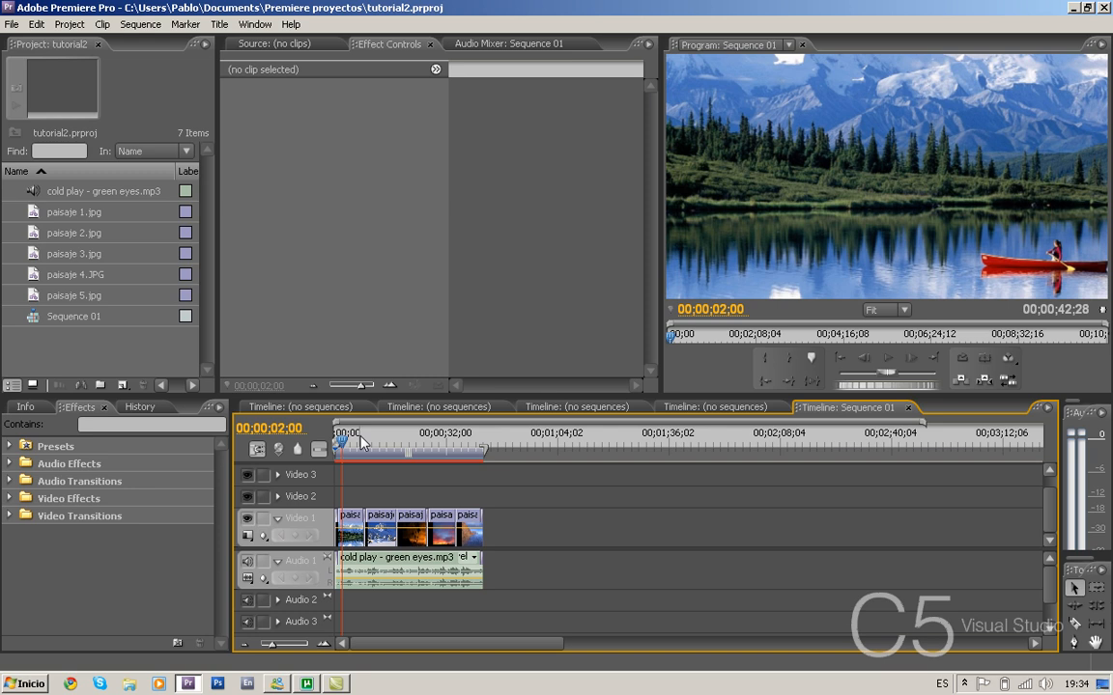
pyautogui.press('Return')
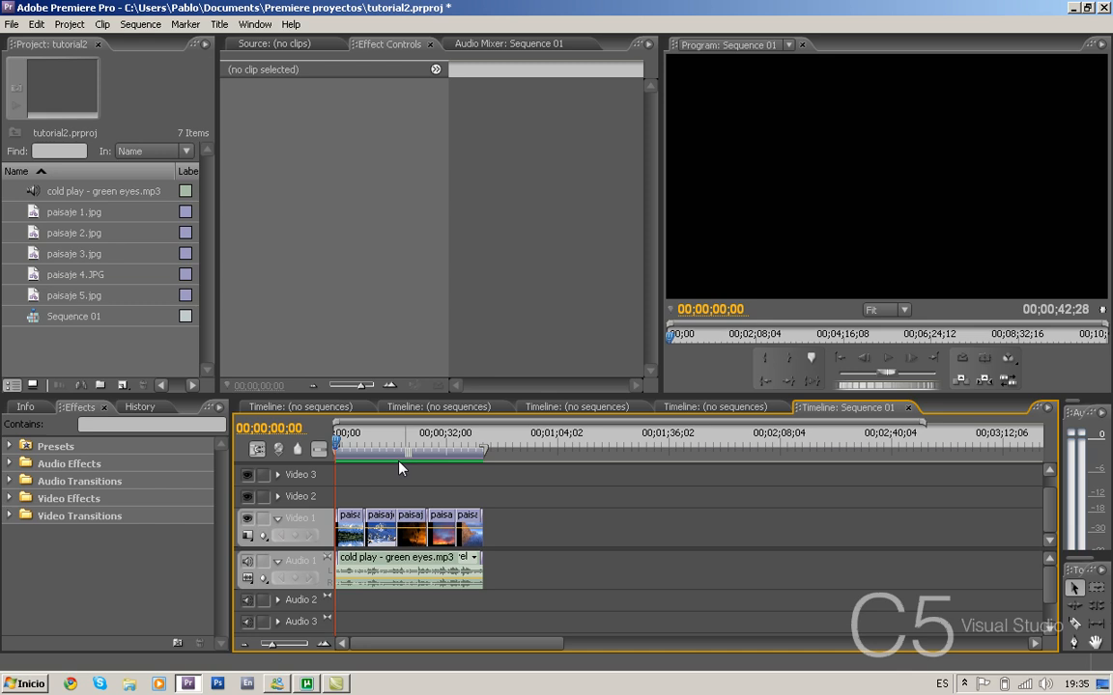
# - Export the sequence as a movie named "fotos video" in the PAISAJES folder
pyautogui.click(12, 24)
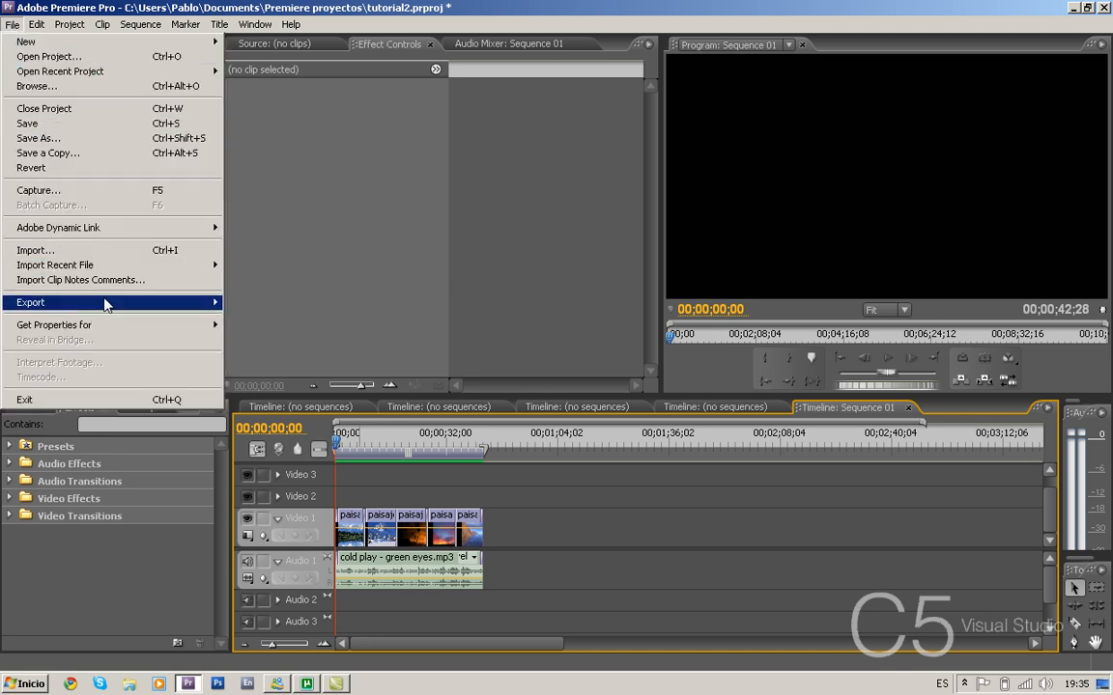
pyautogui.moveTo(175, 302)
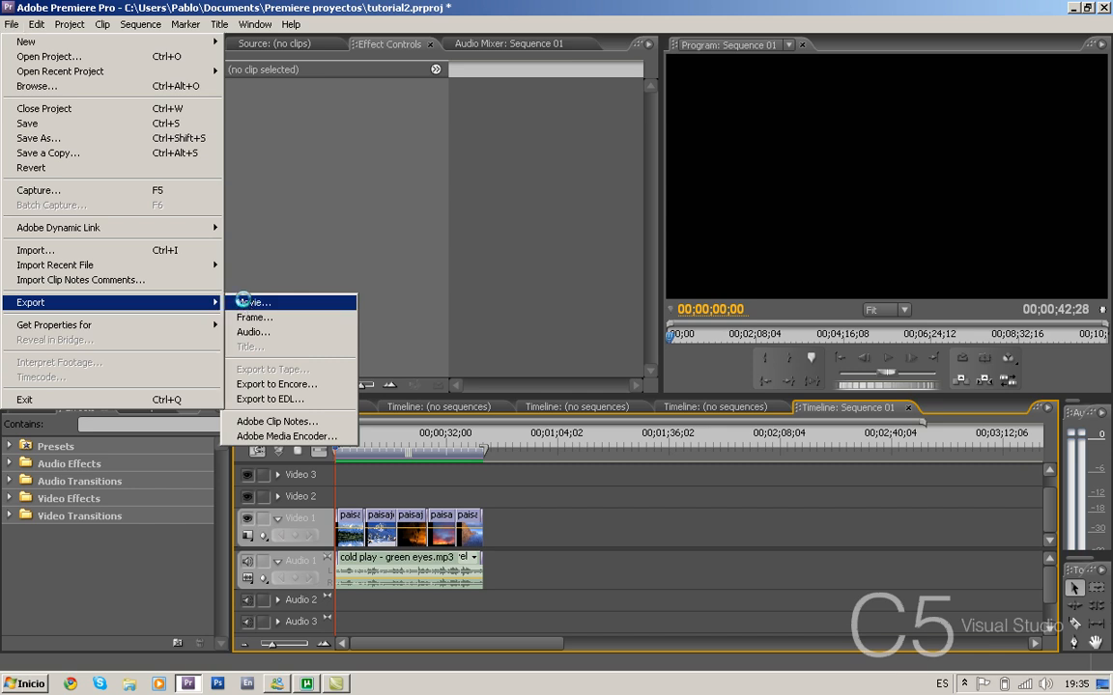
pyautogui.click(243, 305)
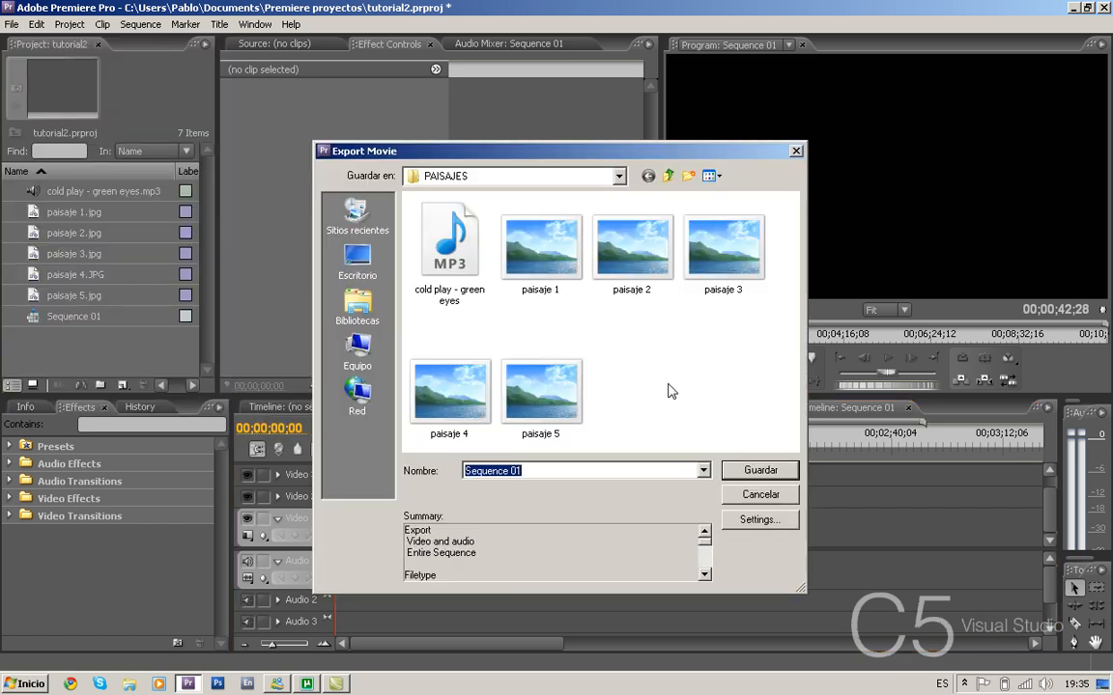
pyautogui.click(533, 471)
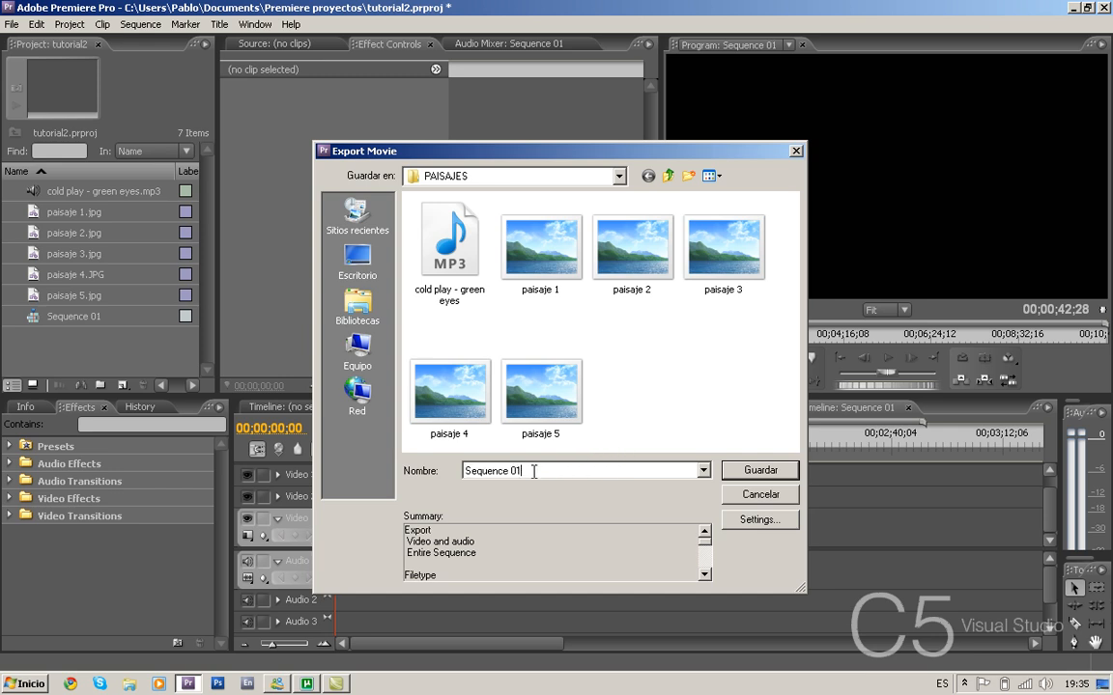
pyautogui.moveTo(533, 471); pyautogui.dragTo(461, 473)
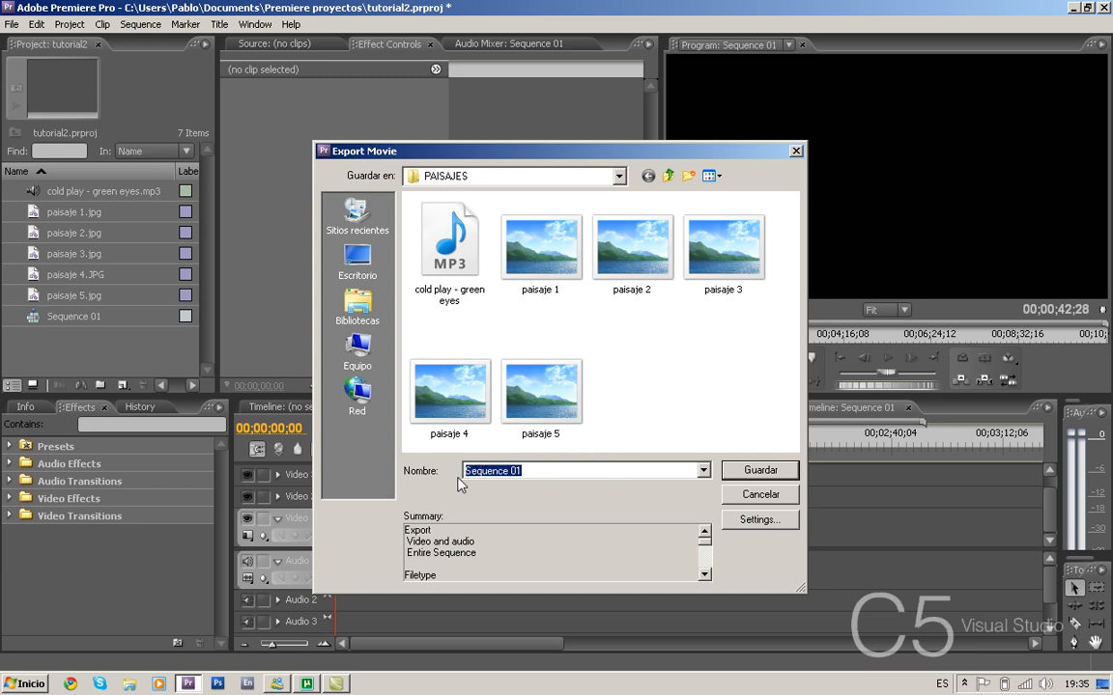
pyautogui.write('fotos')
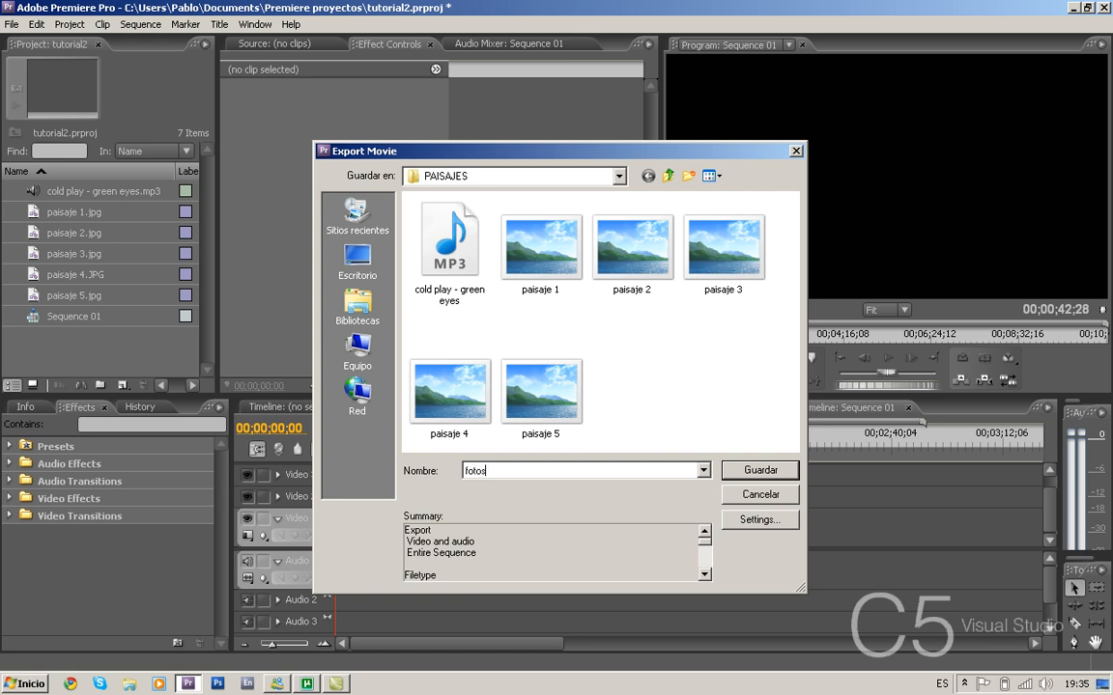
pyautogui.write(' video')
pyautogui.click(770, 471)
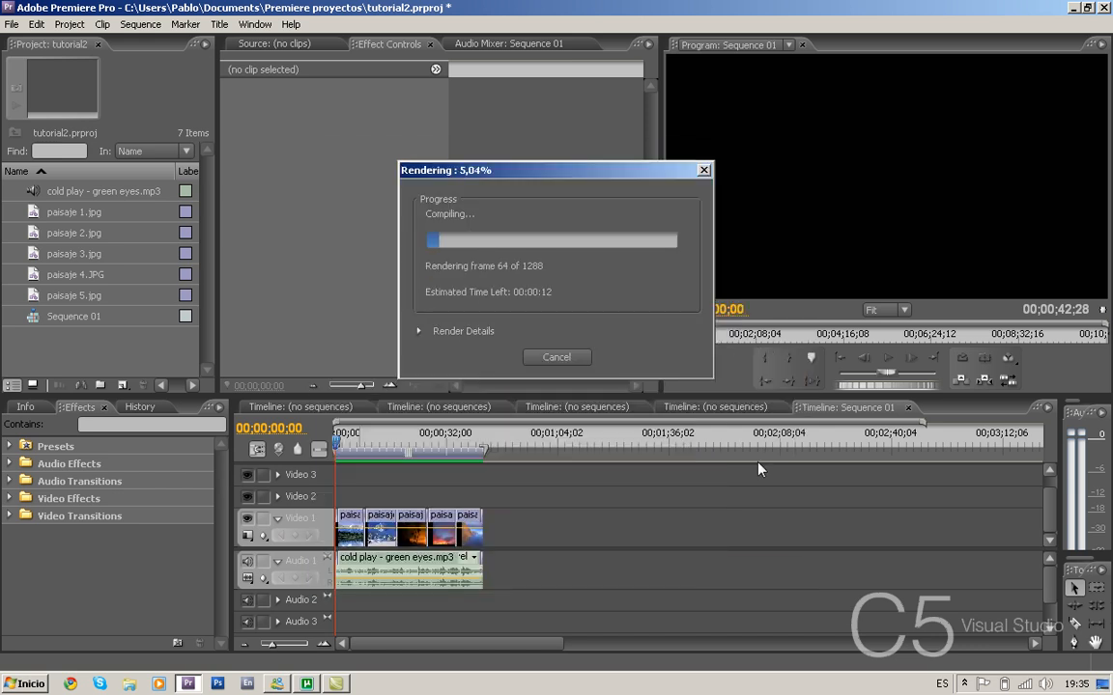